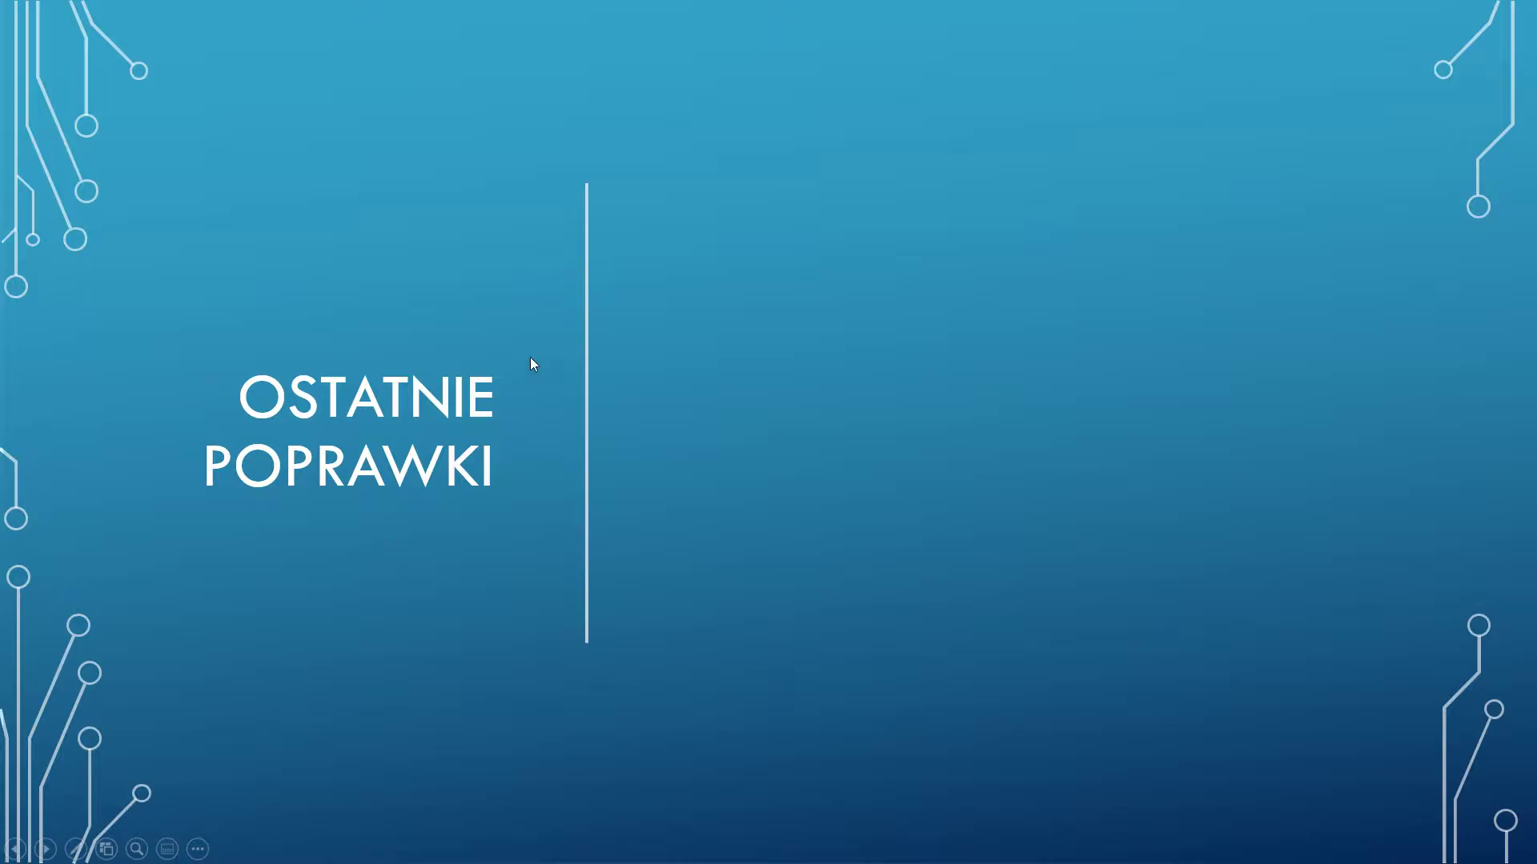
Reveal all three topics on the Ostatnie poprawki slide, then end the slideshow
click(901, 542)
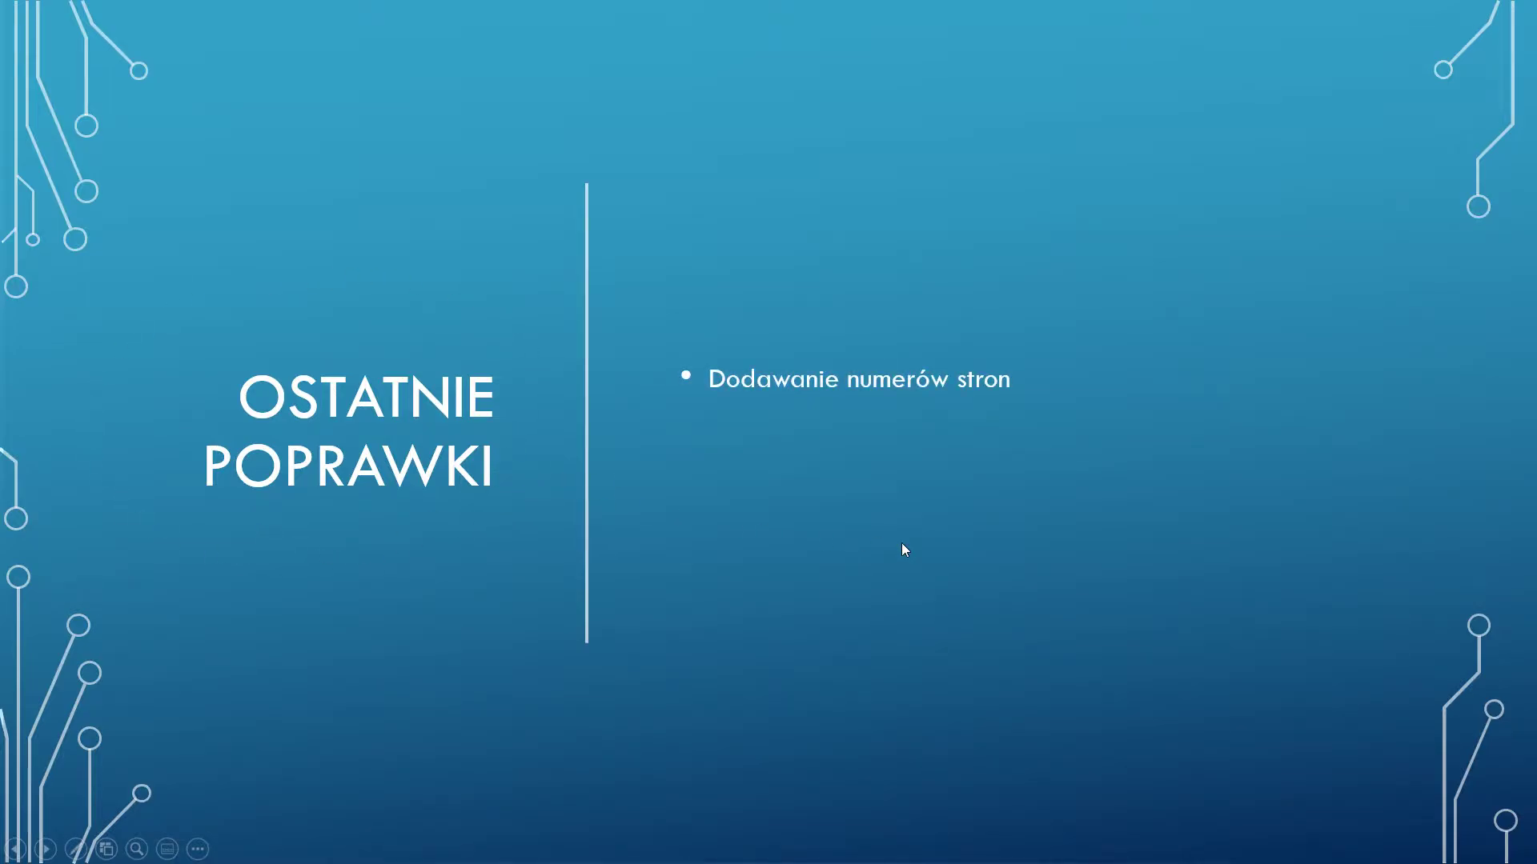
click(902, 545)
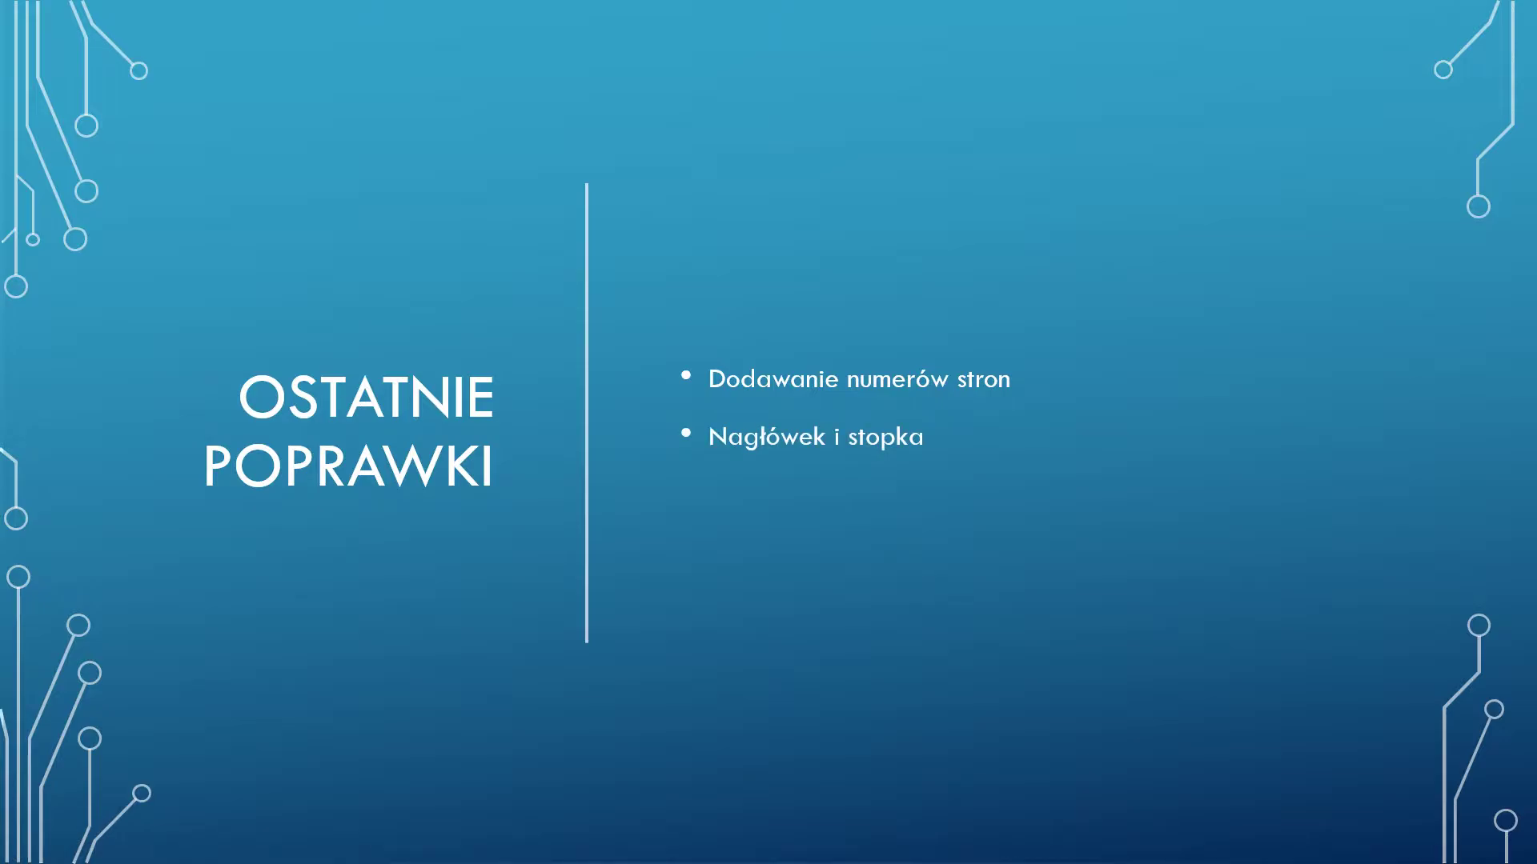
key(Right)
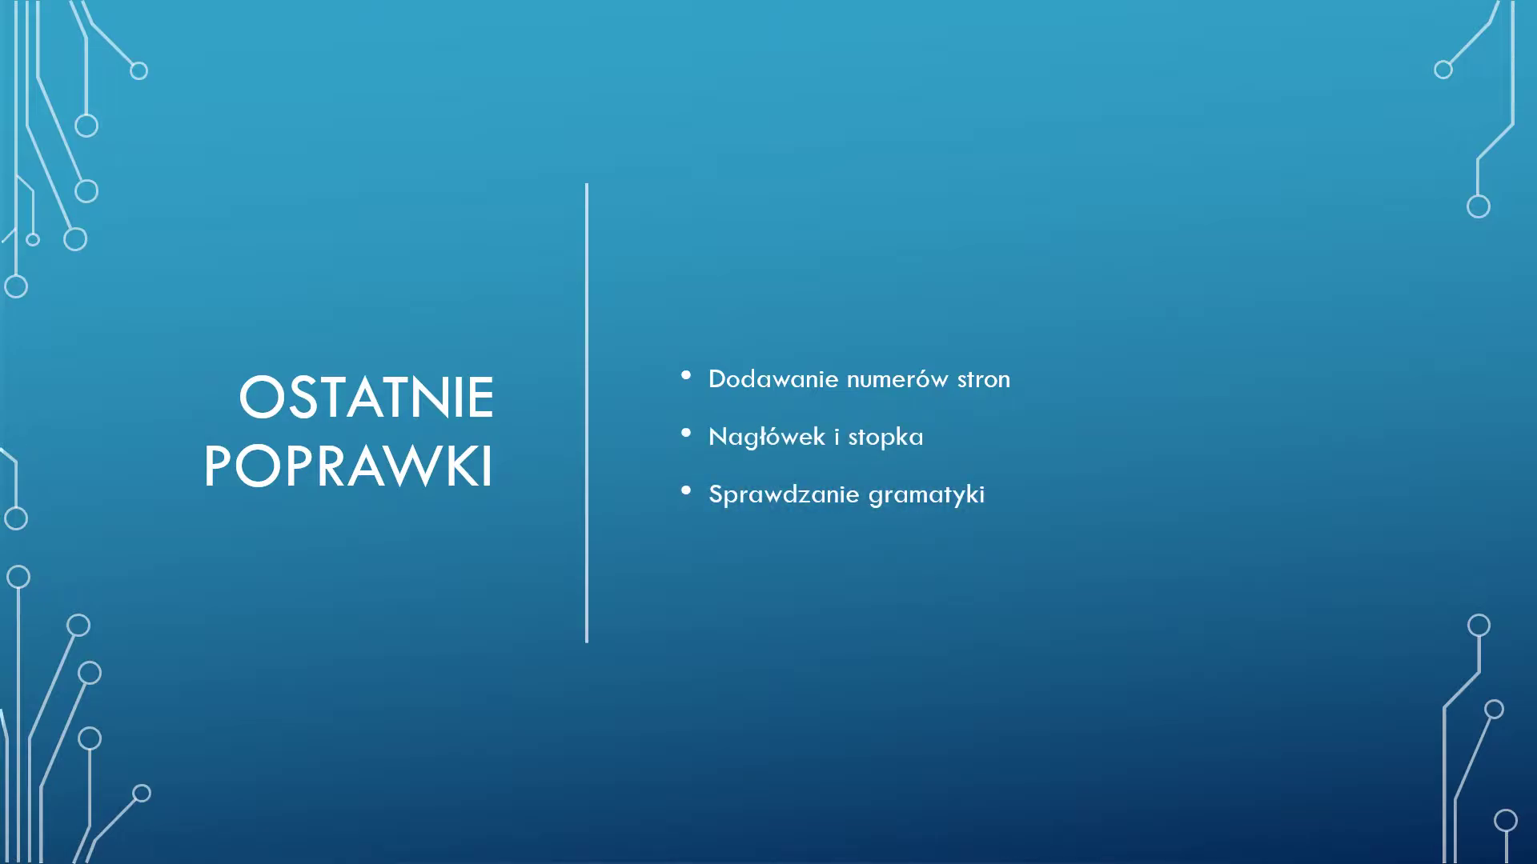
key(Escape)
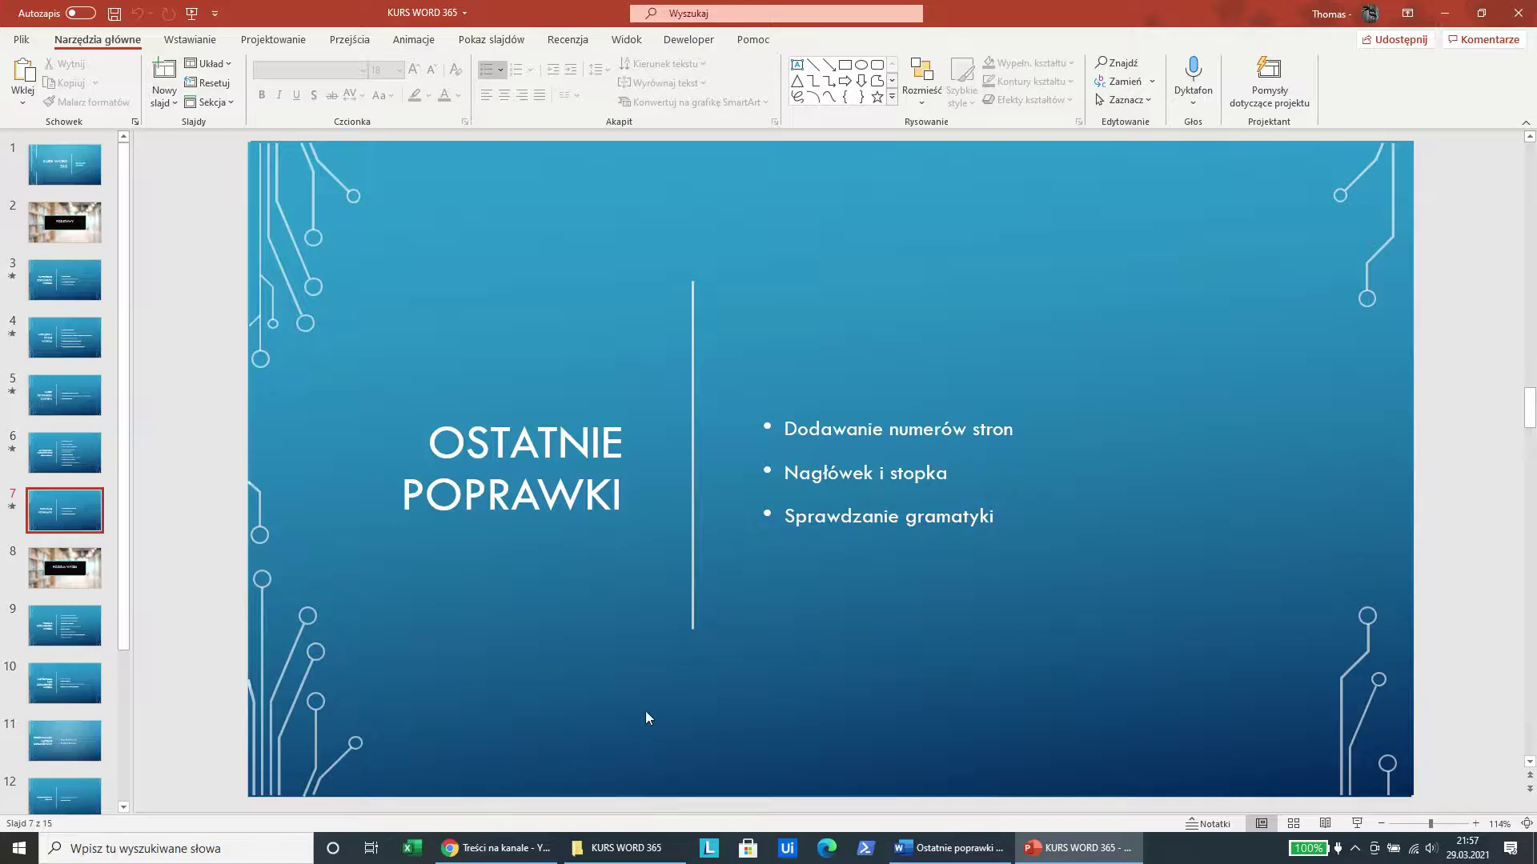
Bring the Word document Ostatnie poprawki to the front and show the Wstawianie (Insert) ribbon
click(947, 847)
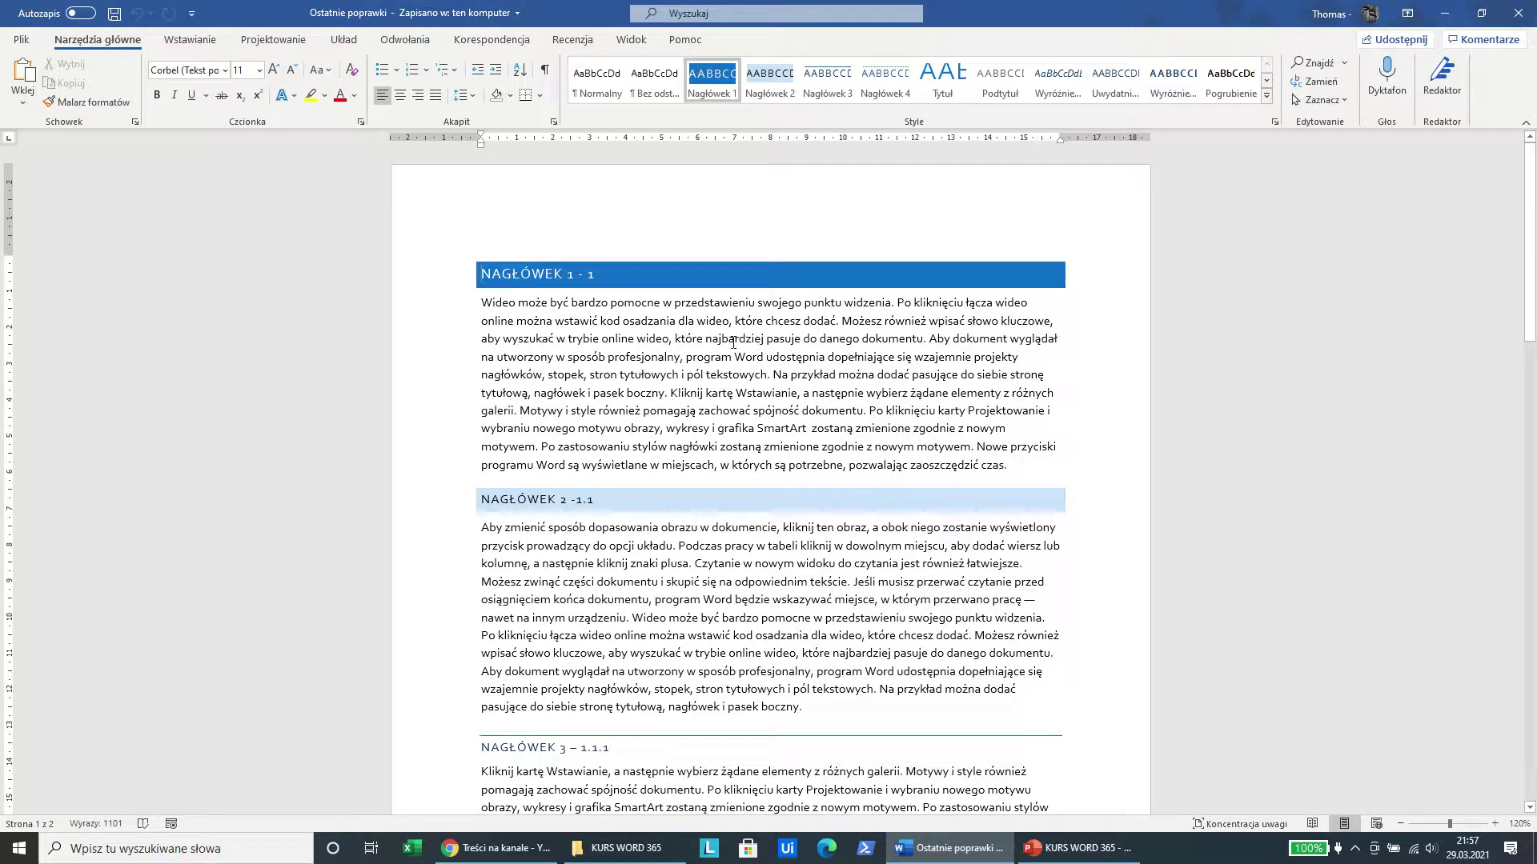
click(1076, 848)
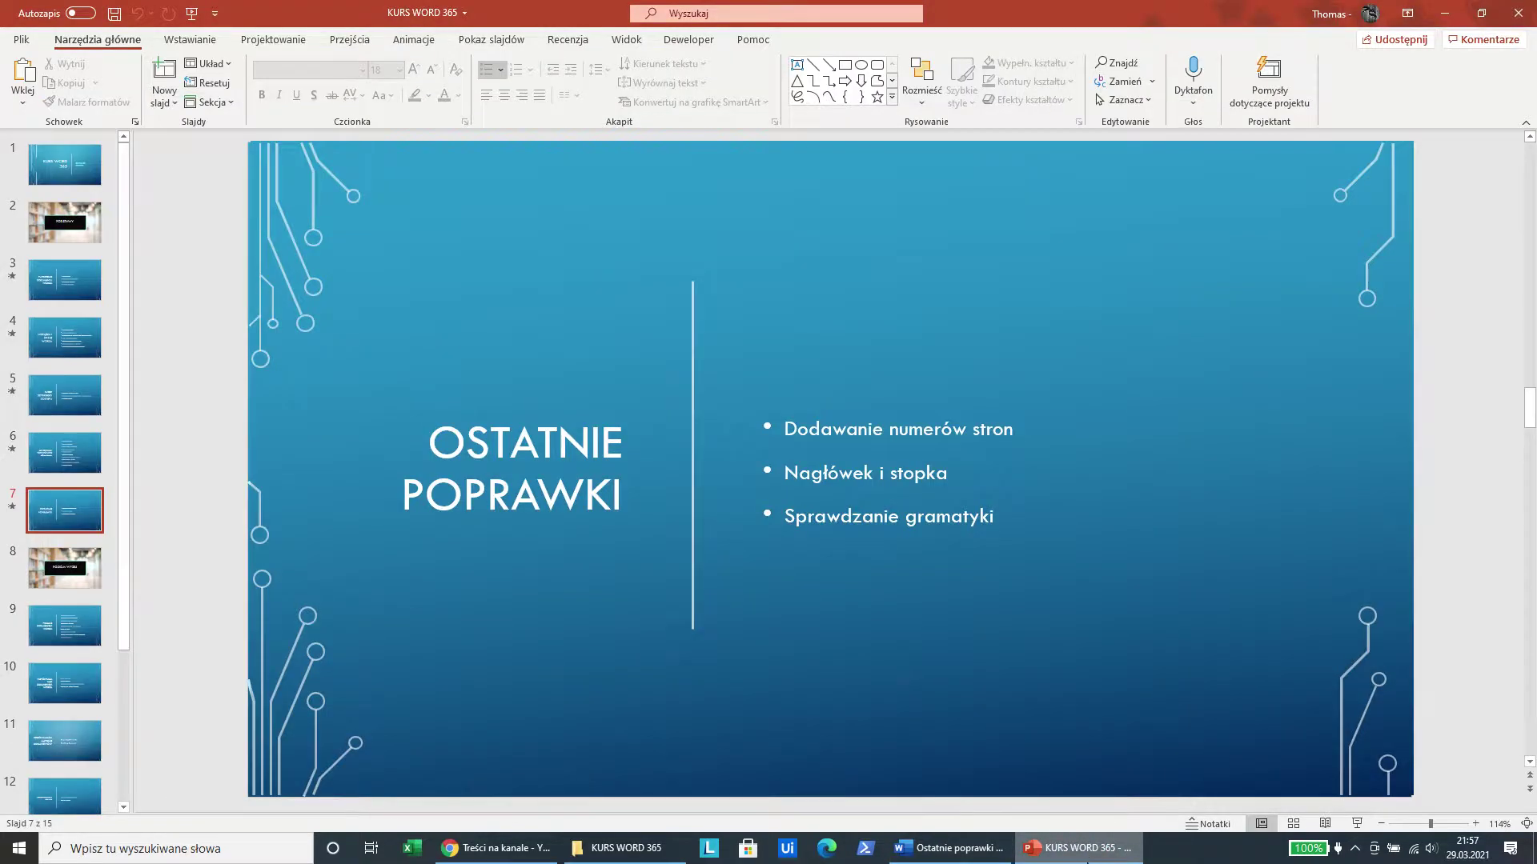
click(947, 848)
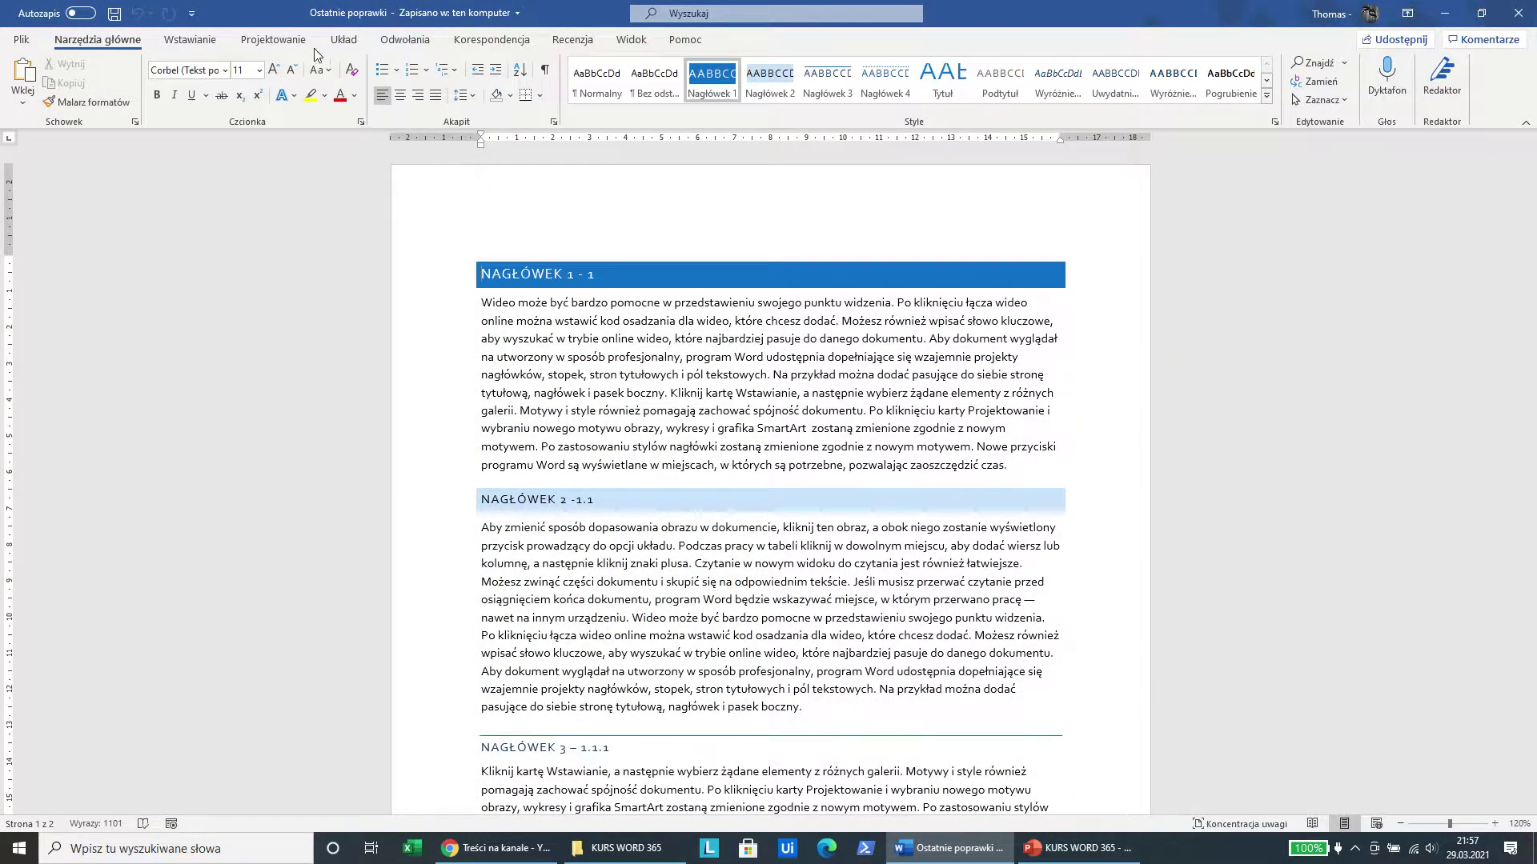
click(199, 46)
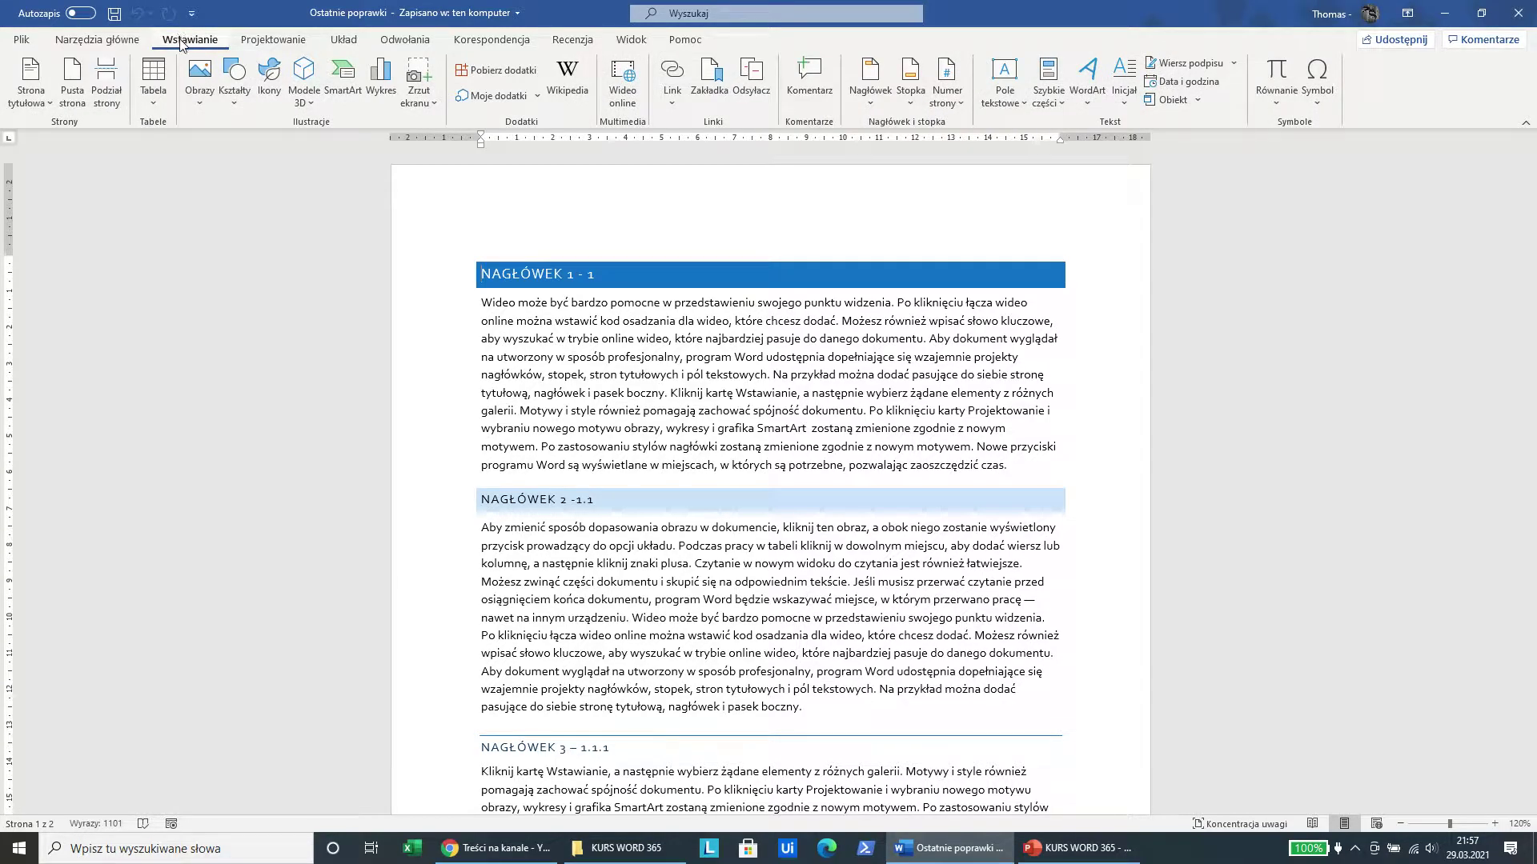
Add a Pasek wyróżniający 1 page number at the bottom of the page, reading '1 | Strona'
click(950, 108)
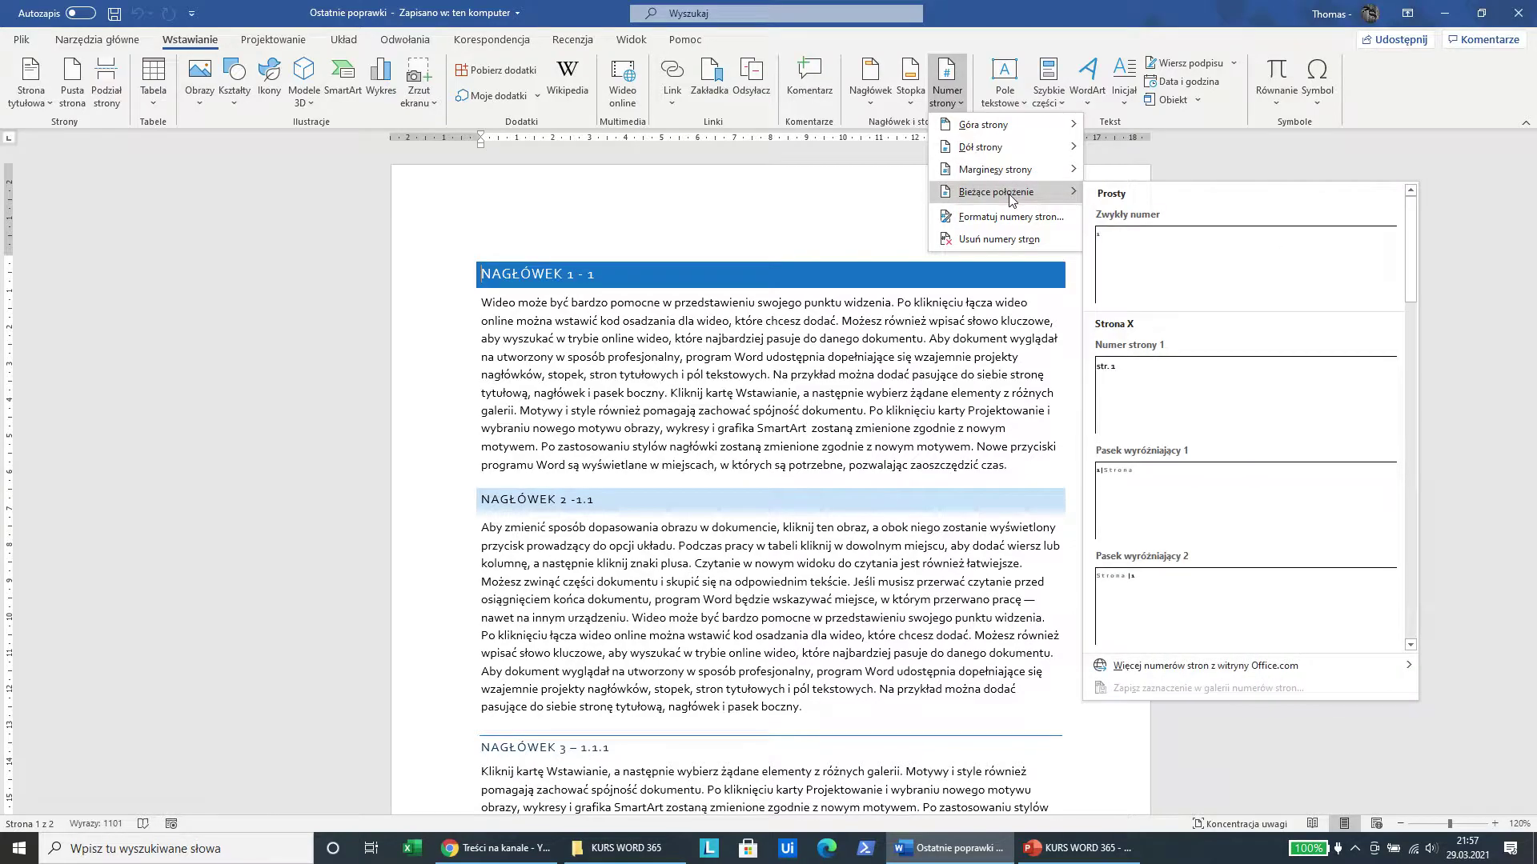
mouse_move(981, 147)
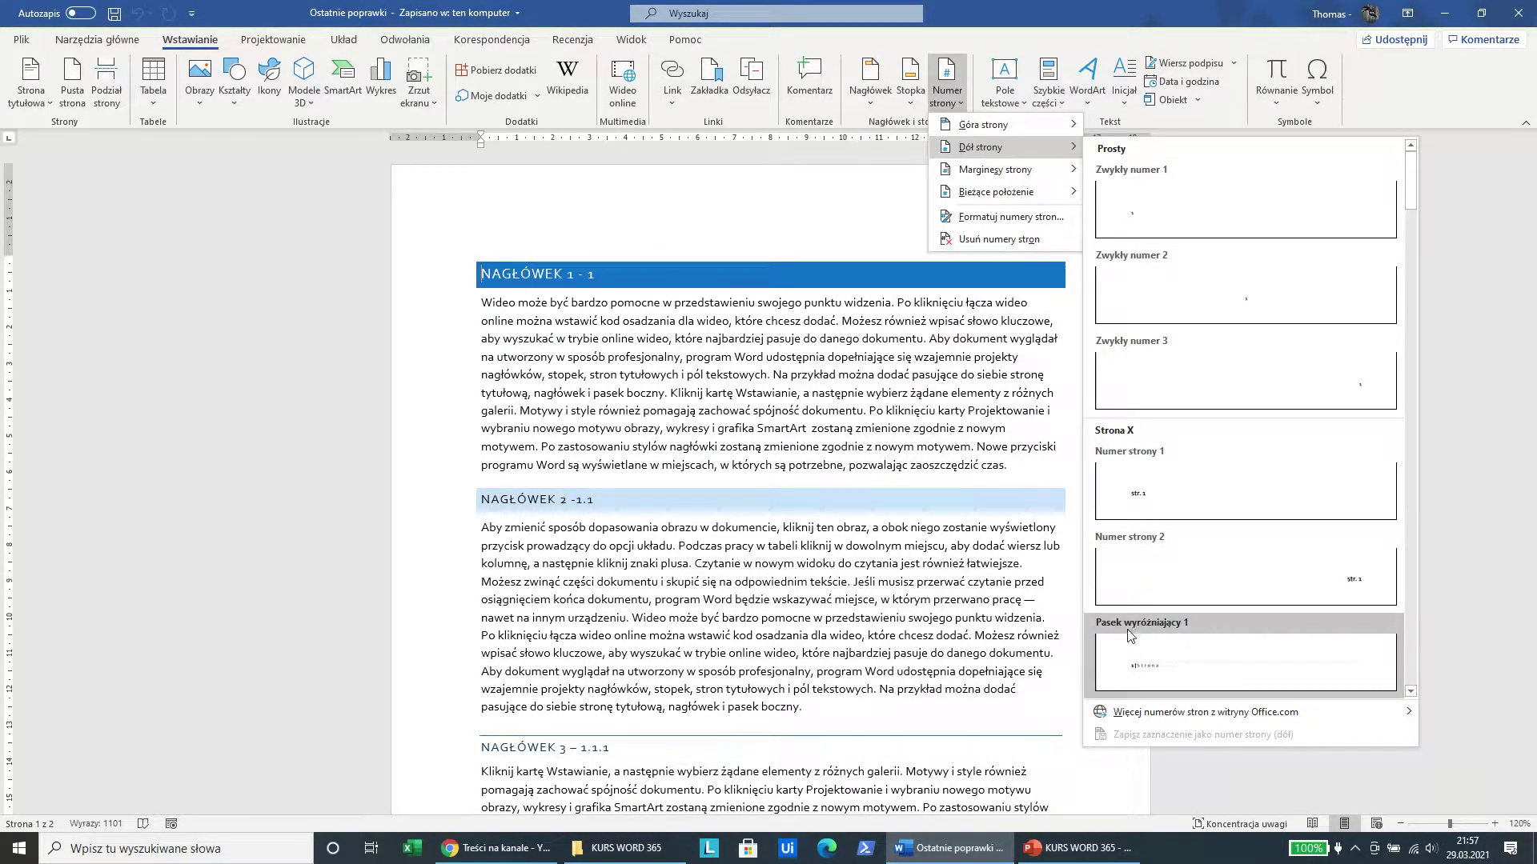
click(1143, 673)
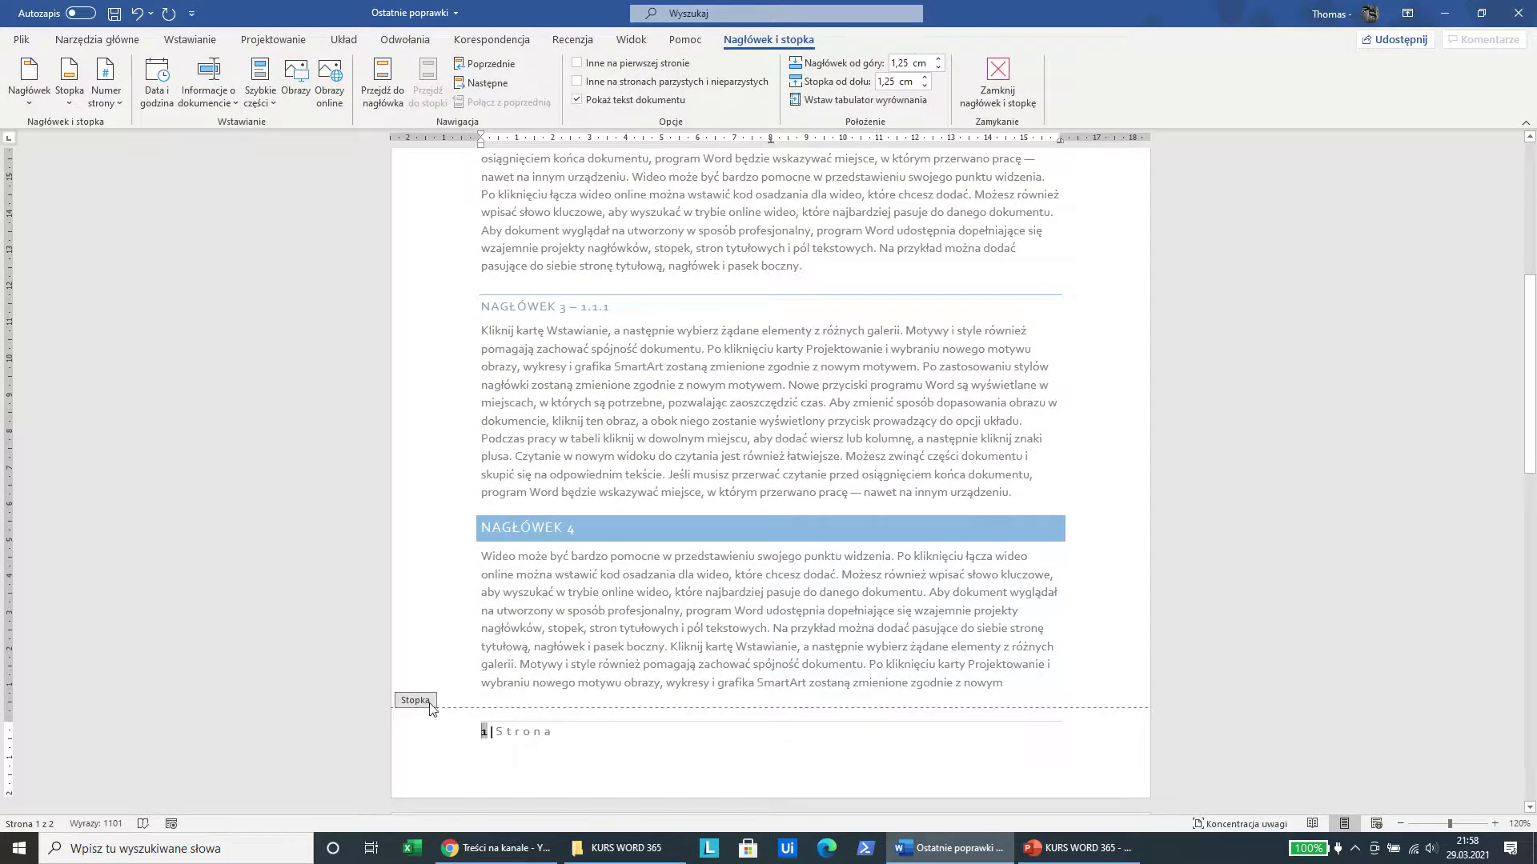
Close the footer and scroll through both pages to confirm footers '1 | Strona' and '2 | Strona'
scroll(818, 505, up, 2)
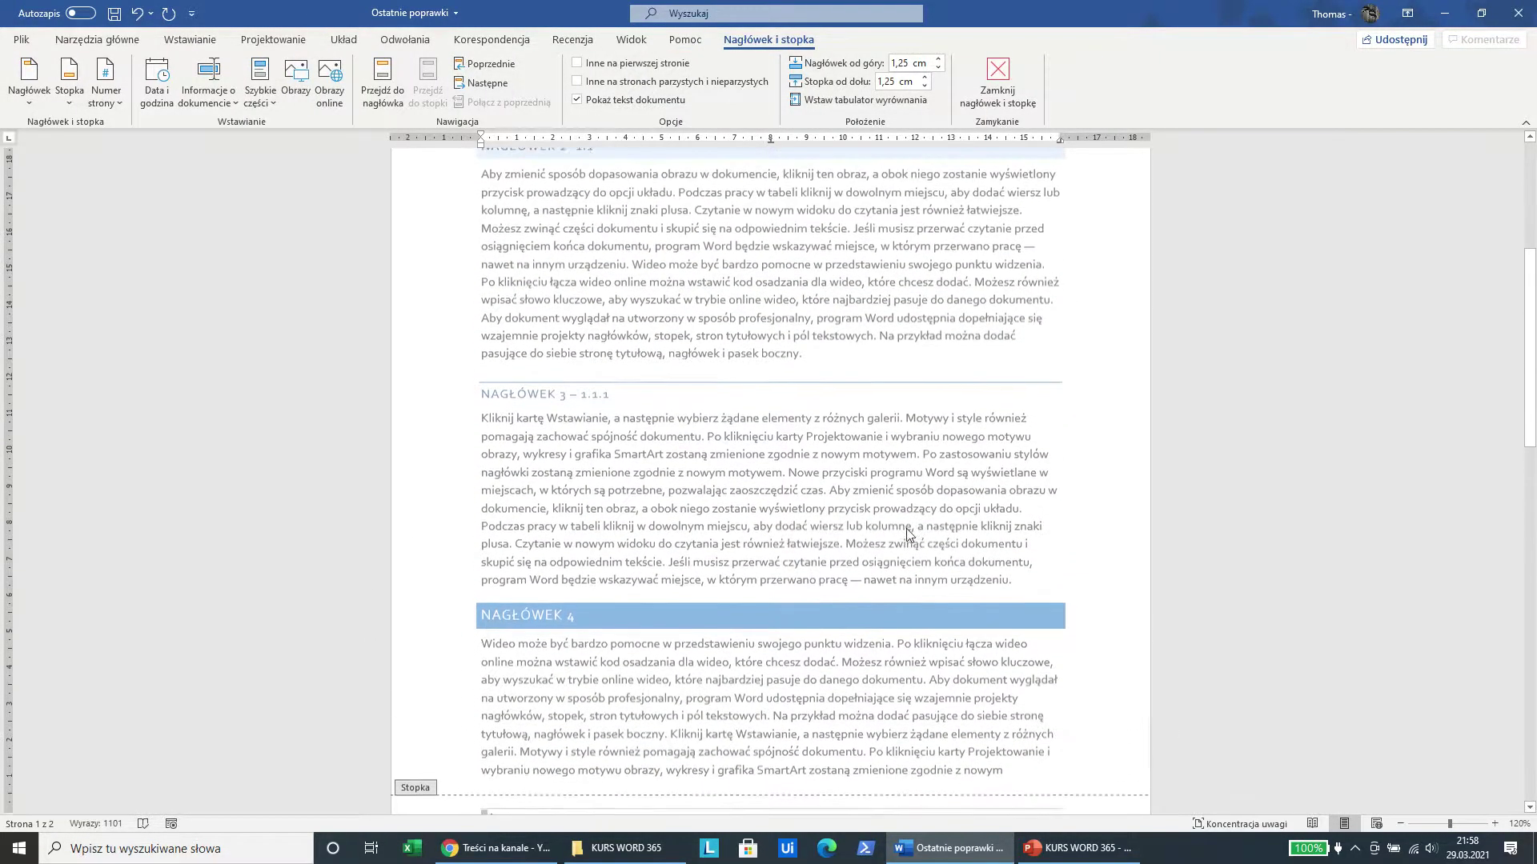
double_click(1078, 516)
scroll(1078, 515, down, 4)
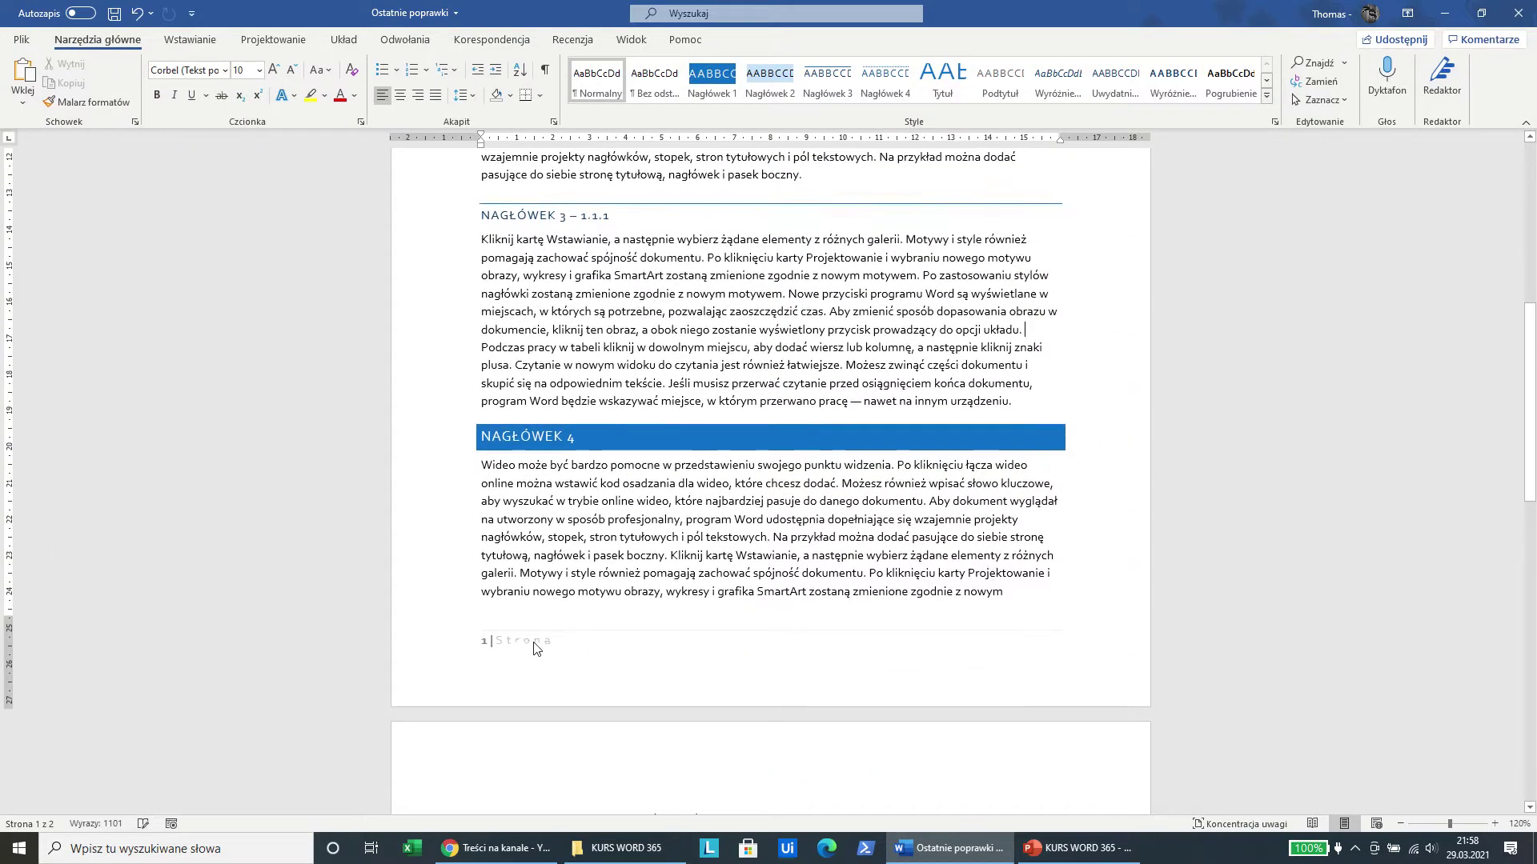
drag(1530, 400, 1529, 700)
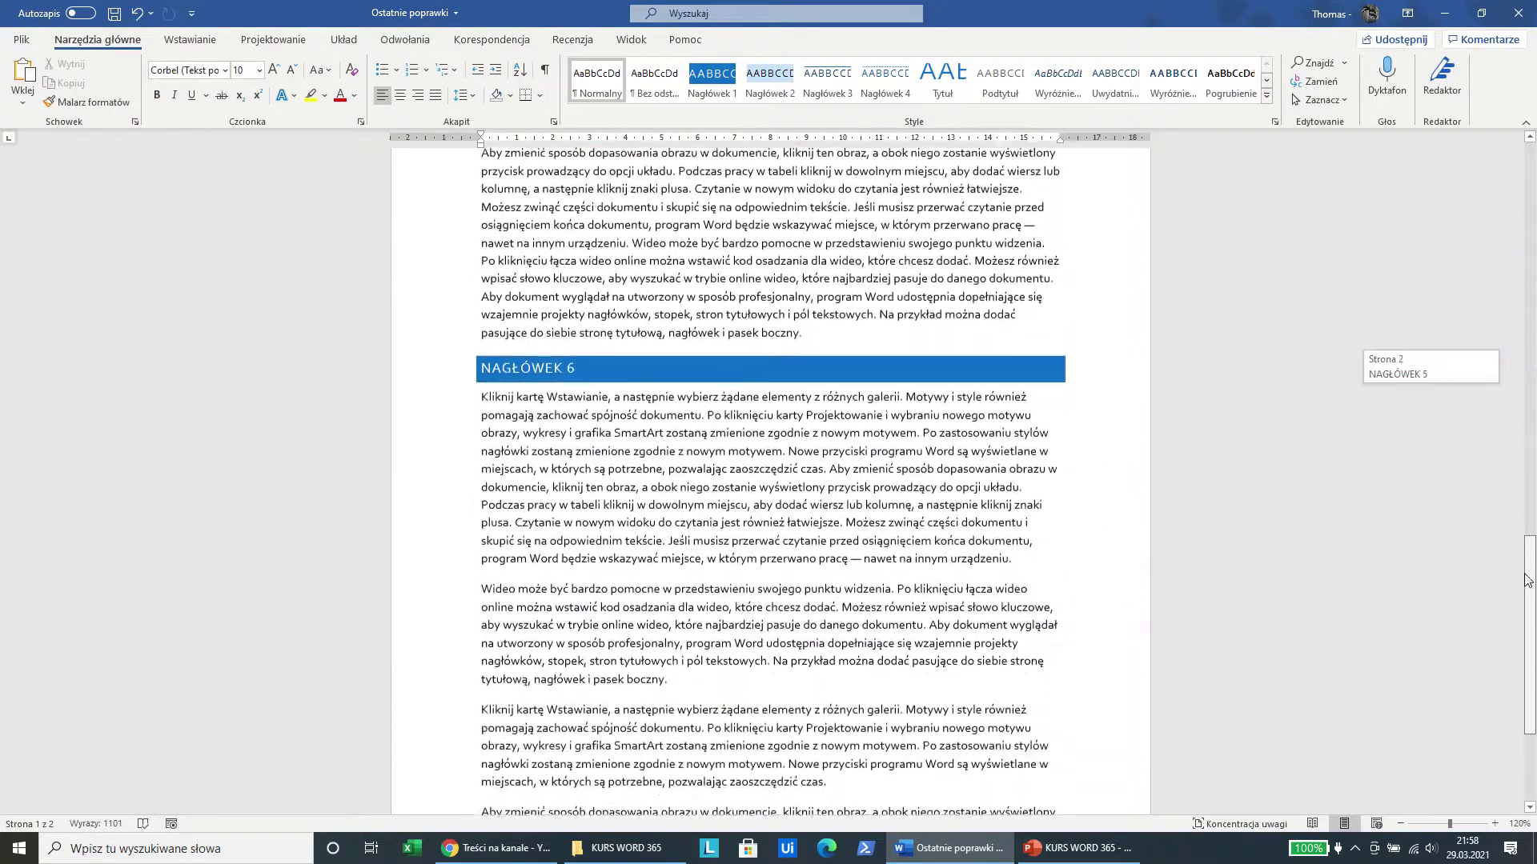
click(513, 709)
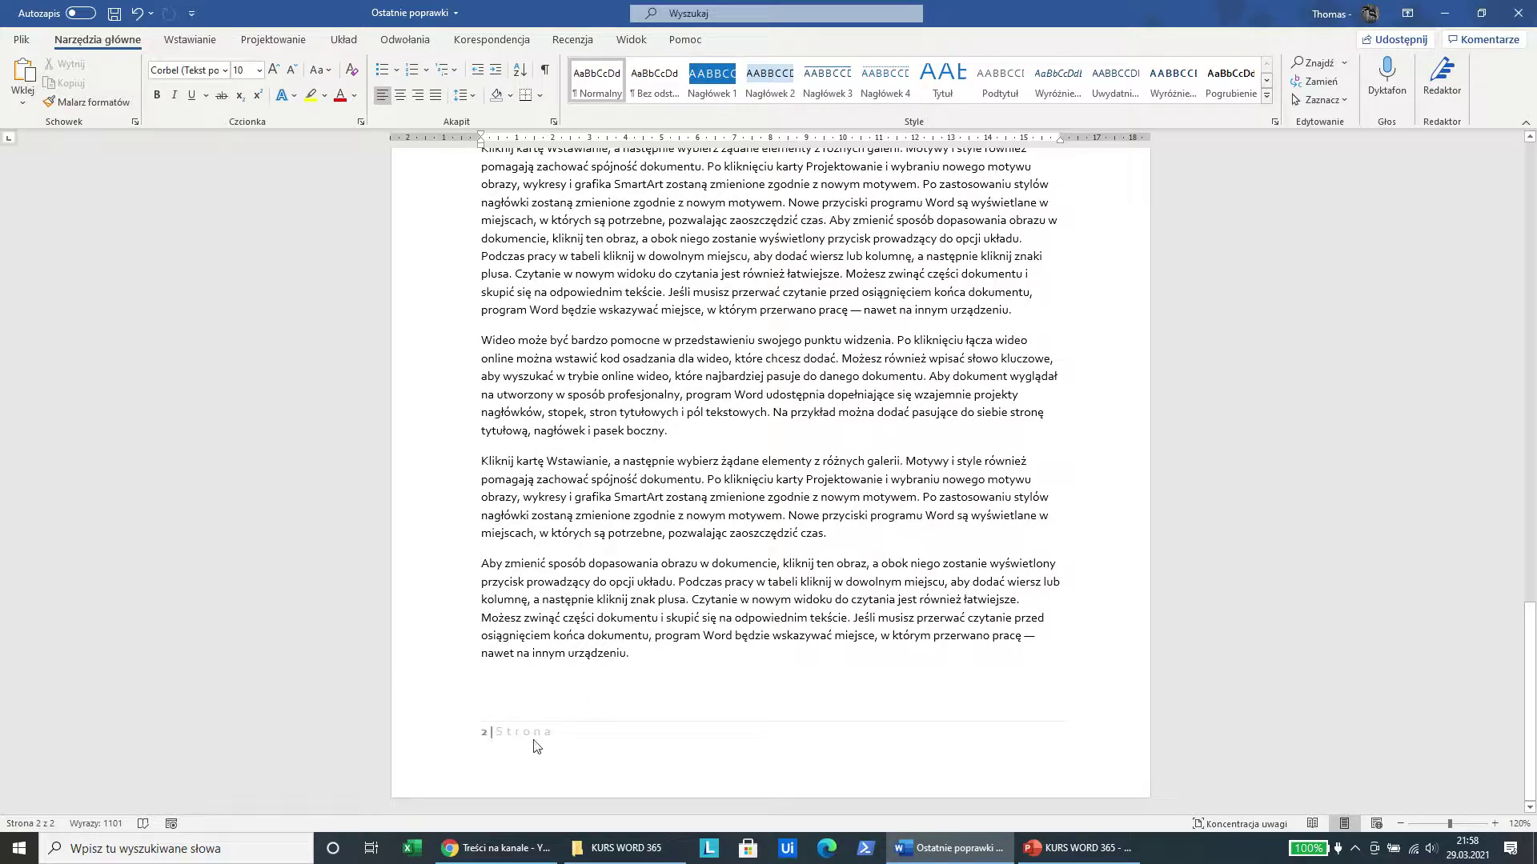
mouse_move(1529, 696)
mouse_down()
mouse_move(1534, 290)
mouse_move(1530, 350)
mouse_up()
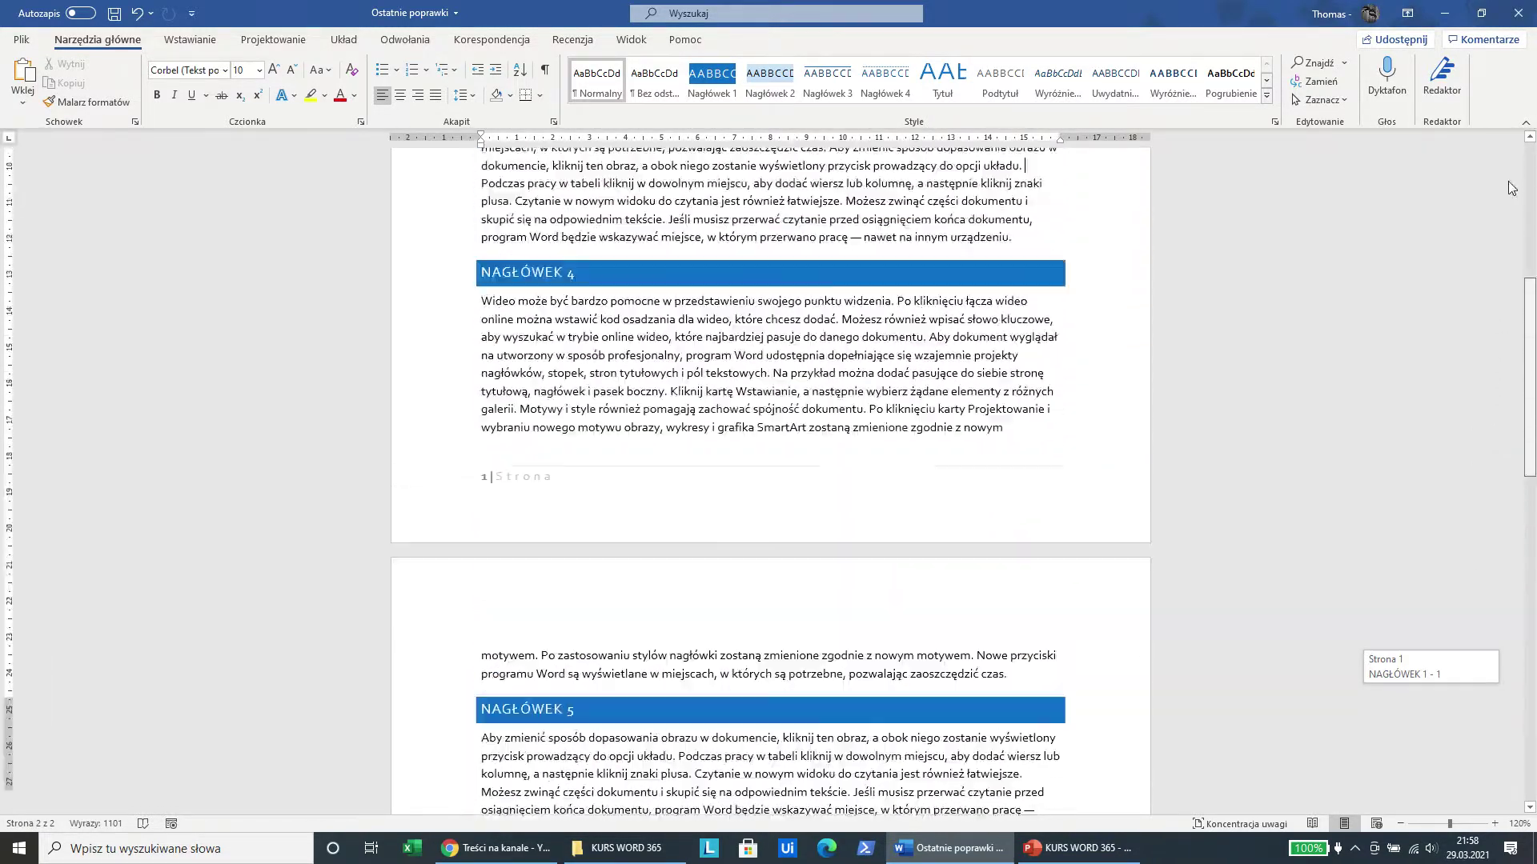
drag(1511, 188, 1512, 160)
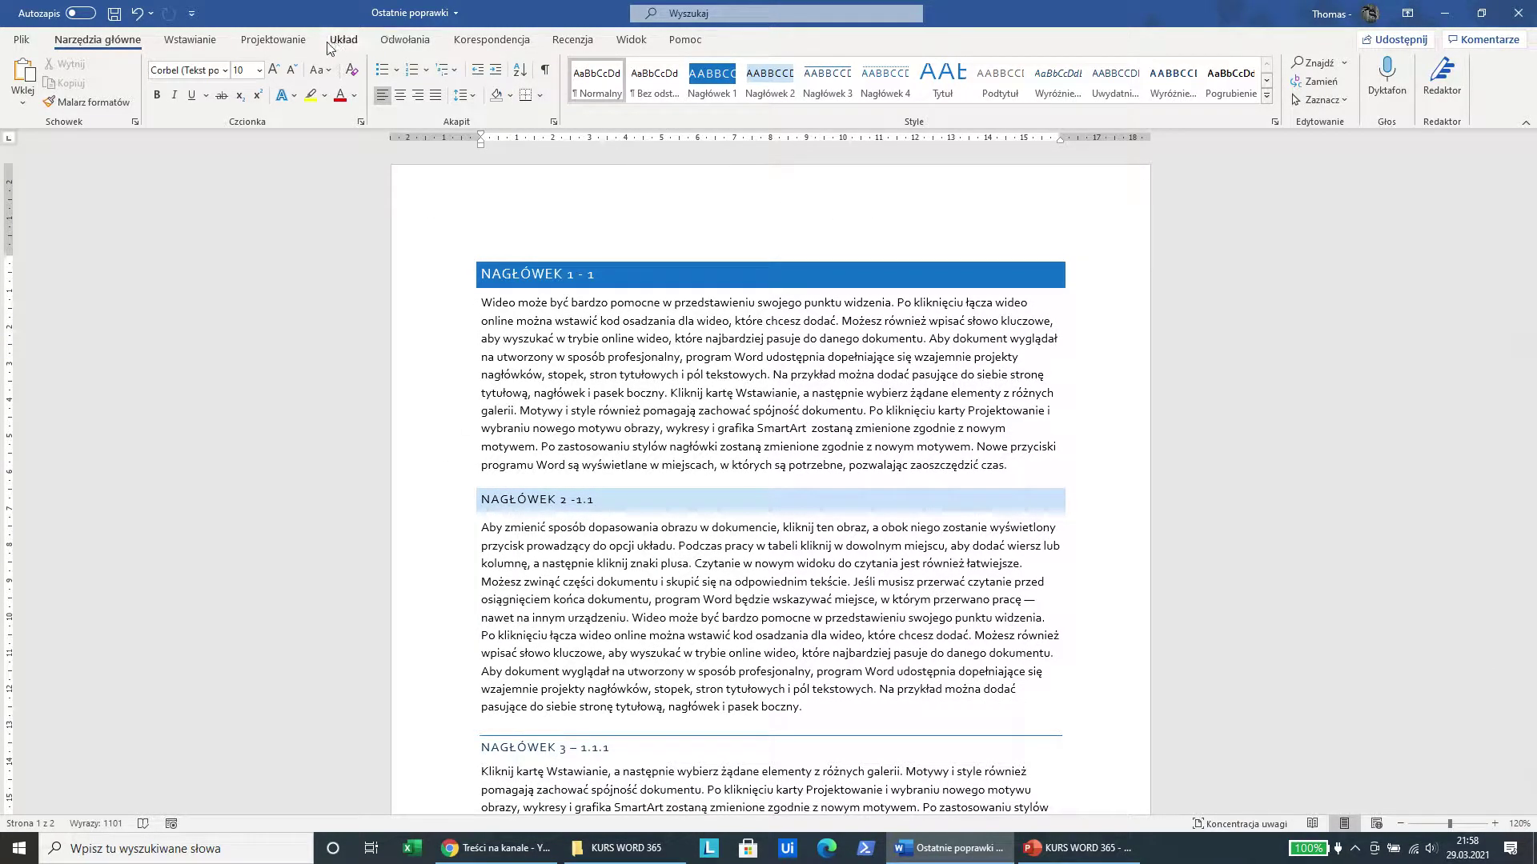
click(190, 39)
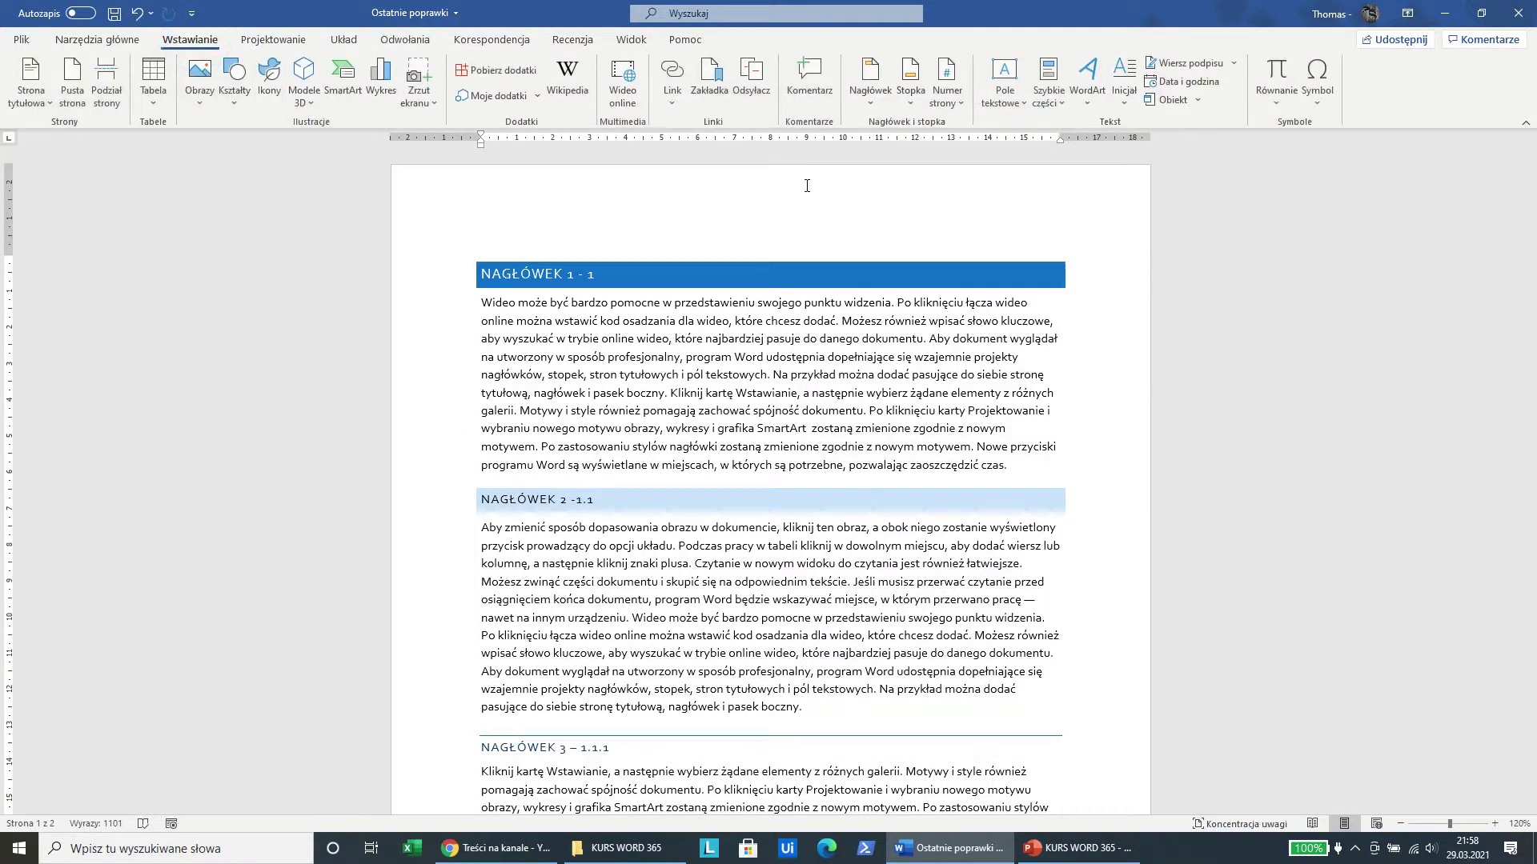
click(947, 94)
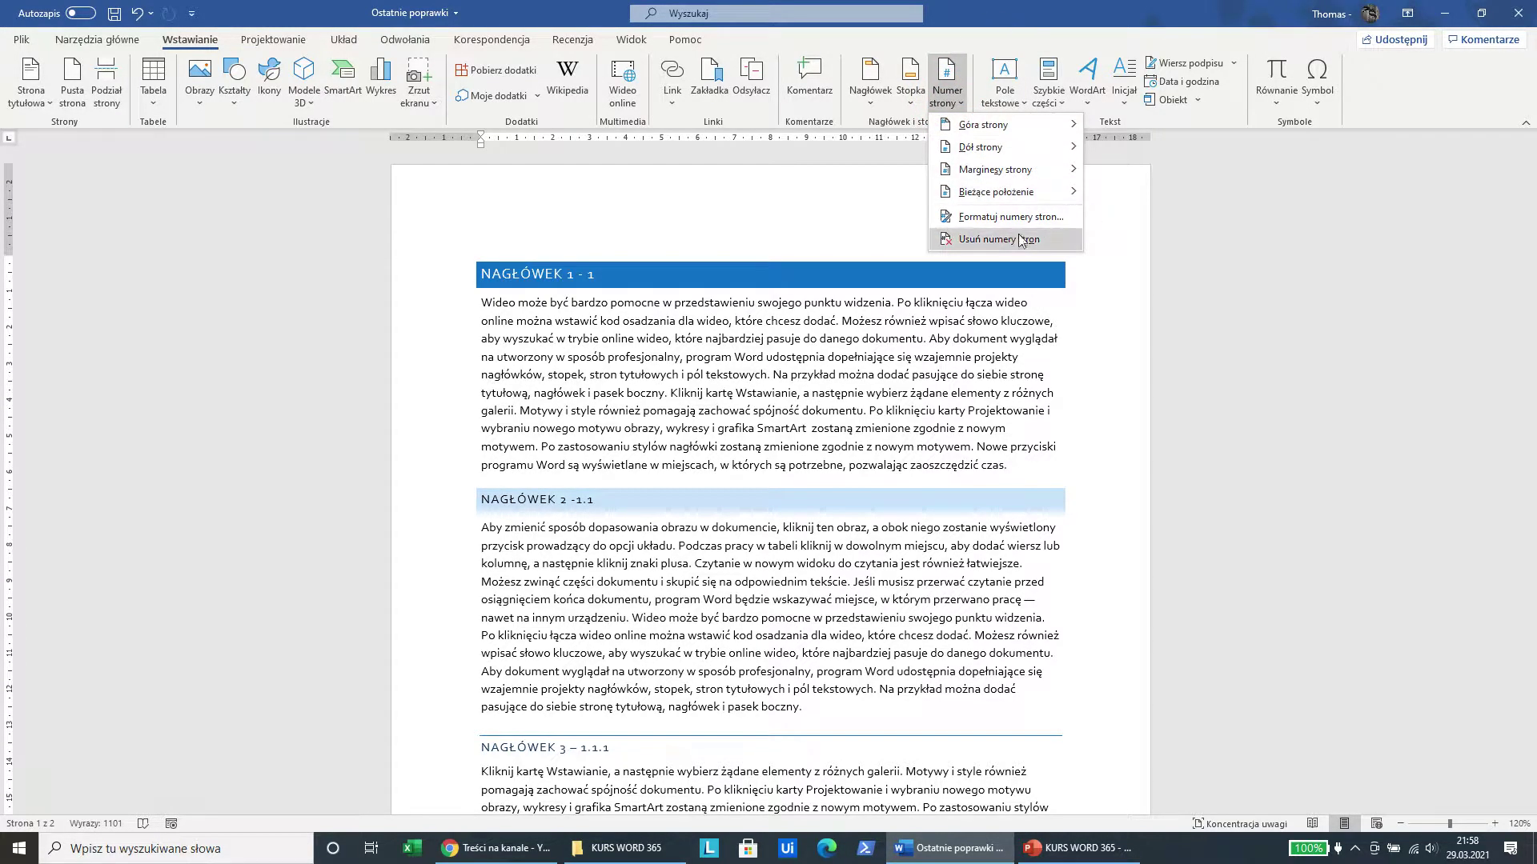
click(1013, 223)
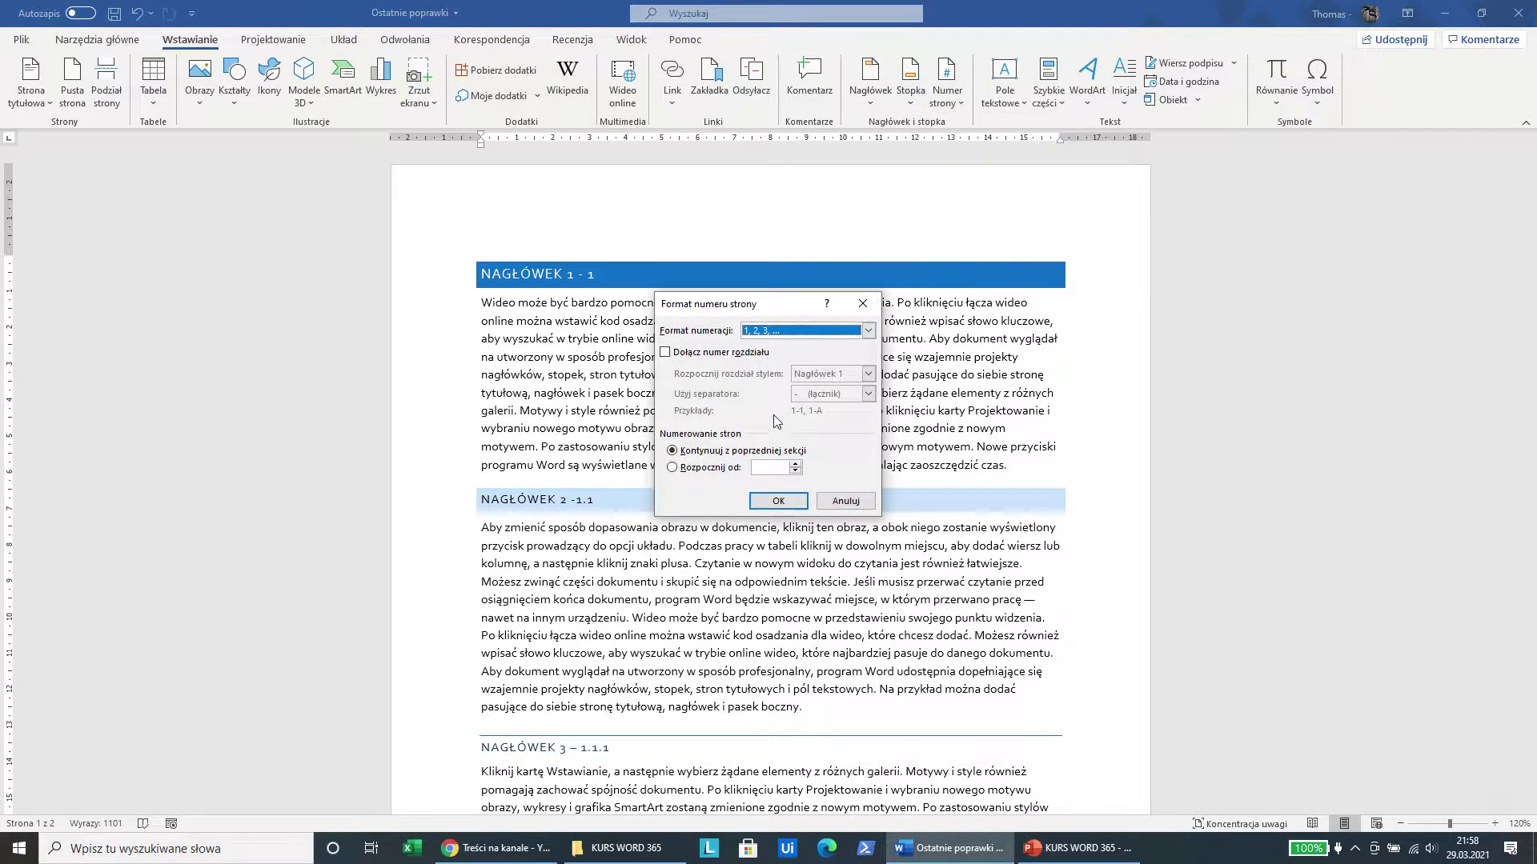
click(845, 501)
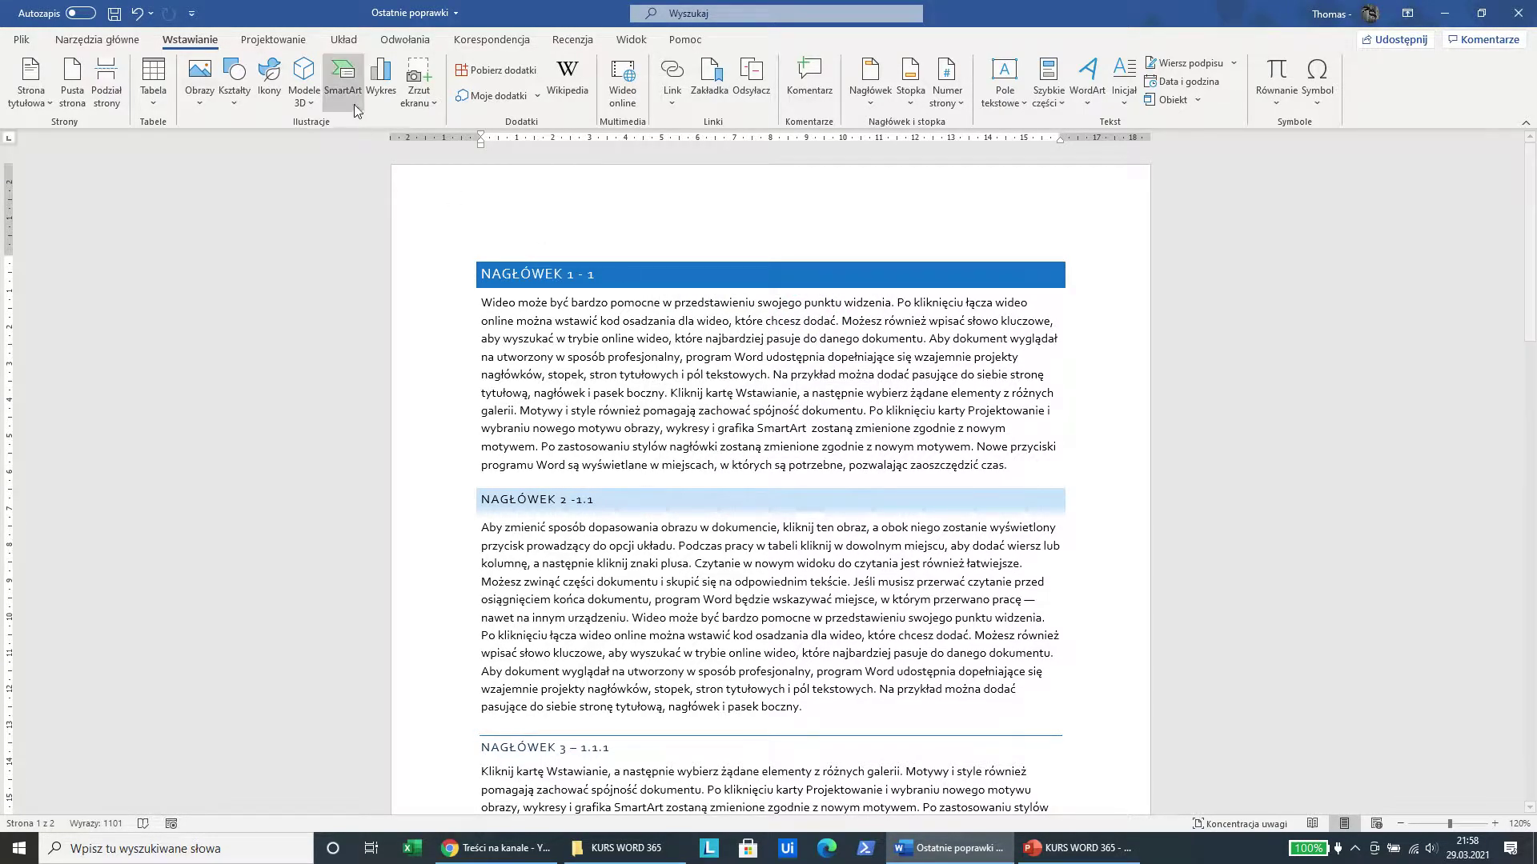
click(948, 92)
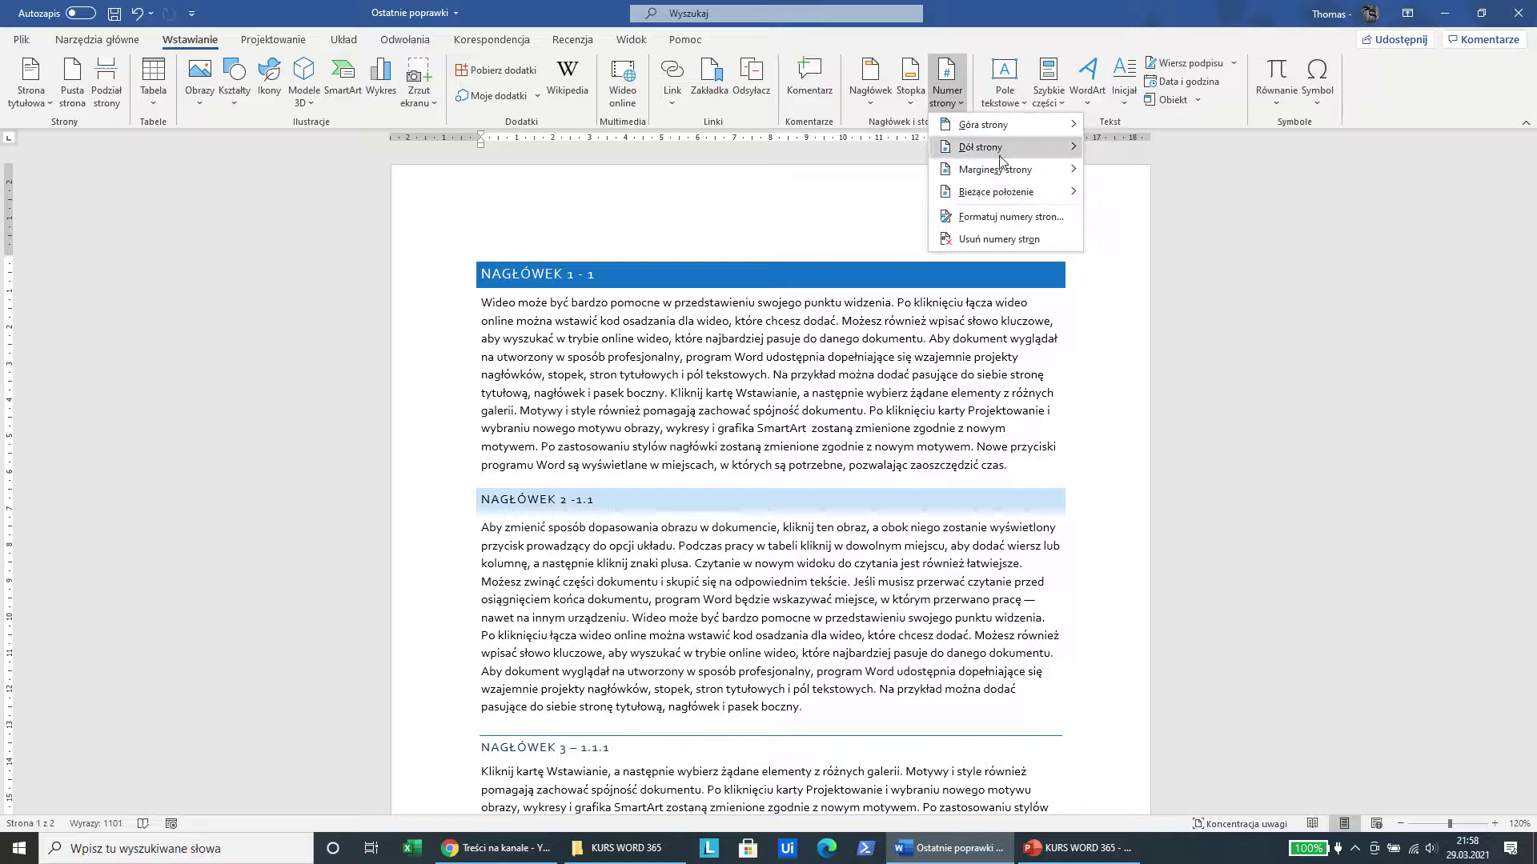
mouse_move(996, 193)
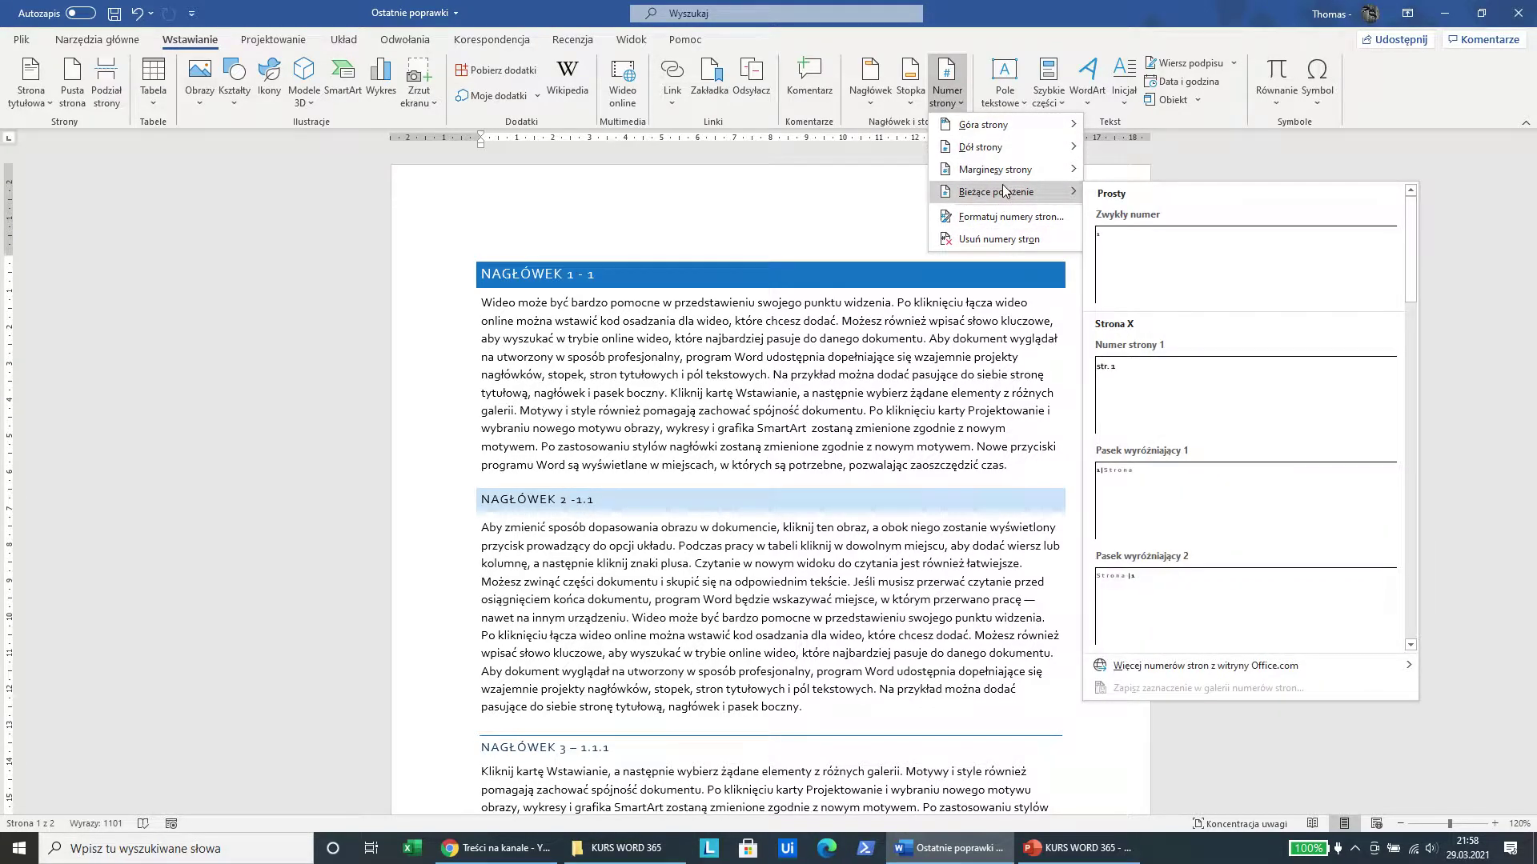
click(877, 376)
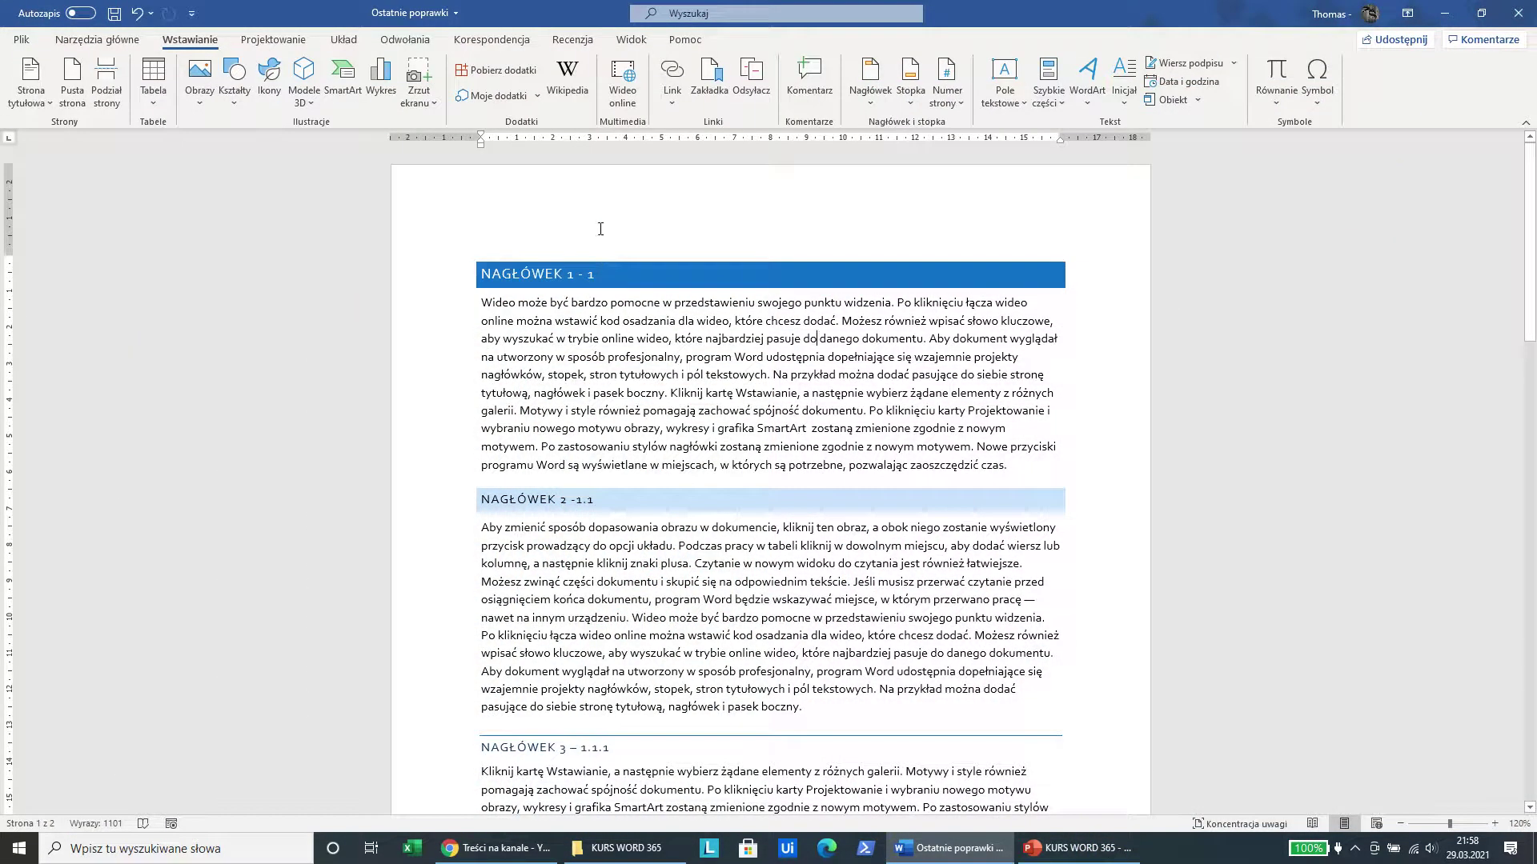
Open footer editing, then put the cursor in the empty header at the top of page 1
scroll(600, 228, down, 2)
scroll(601, 400, down, 2)
scroll(602, 577, down, 2)
scroll(603, 760, down, 3)
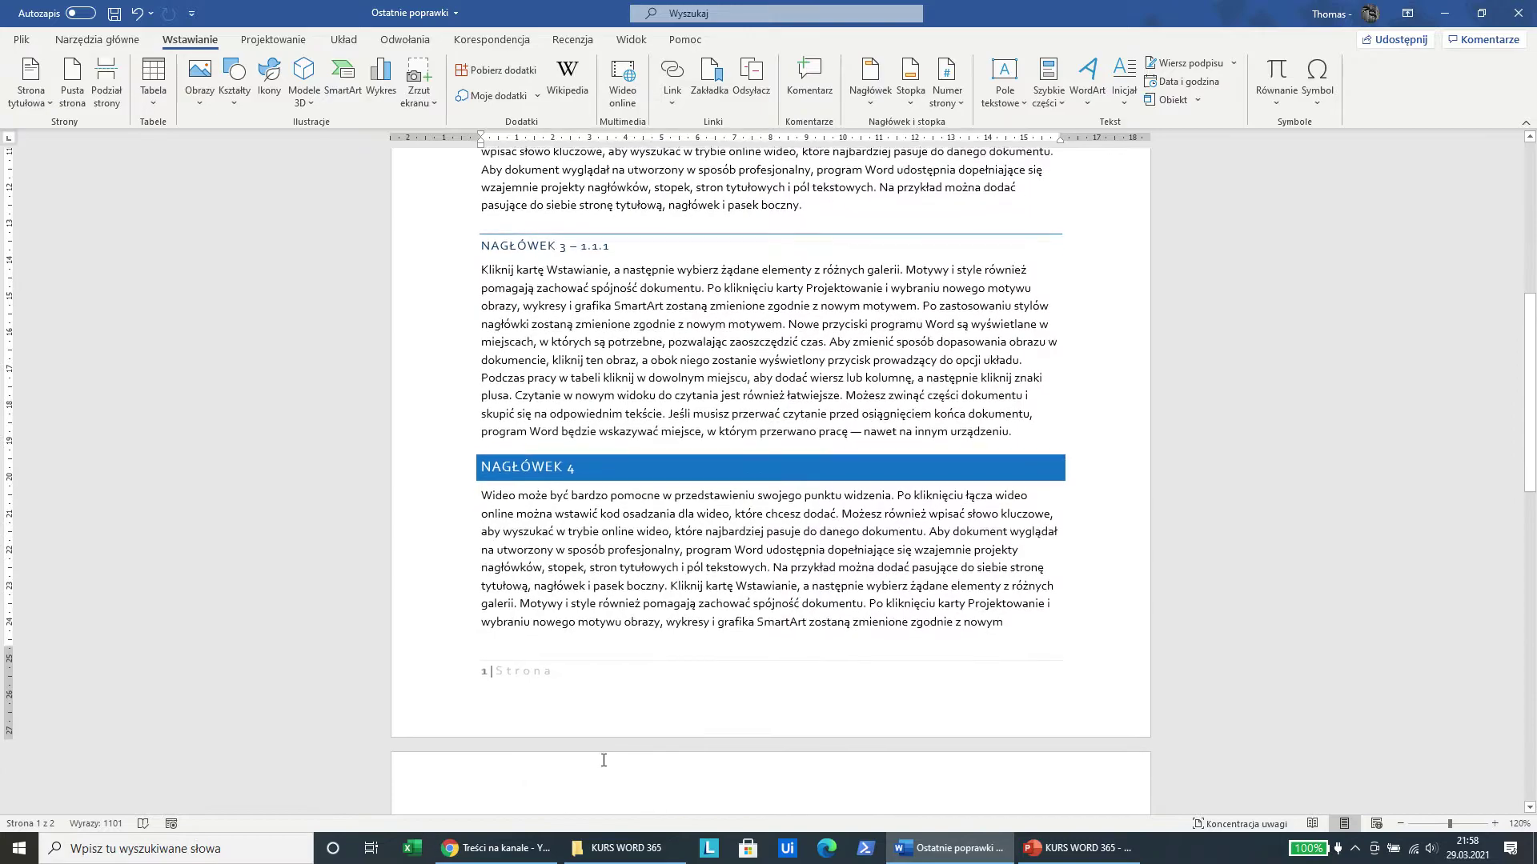
double_click(562, 671)
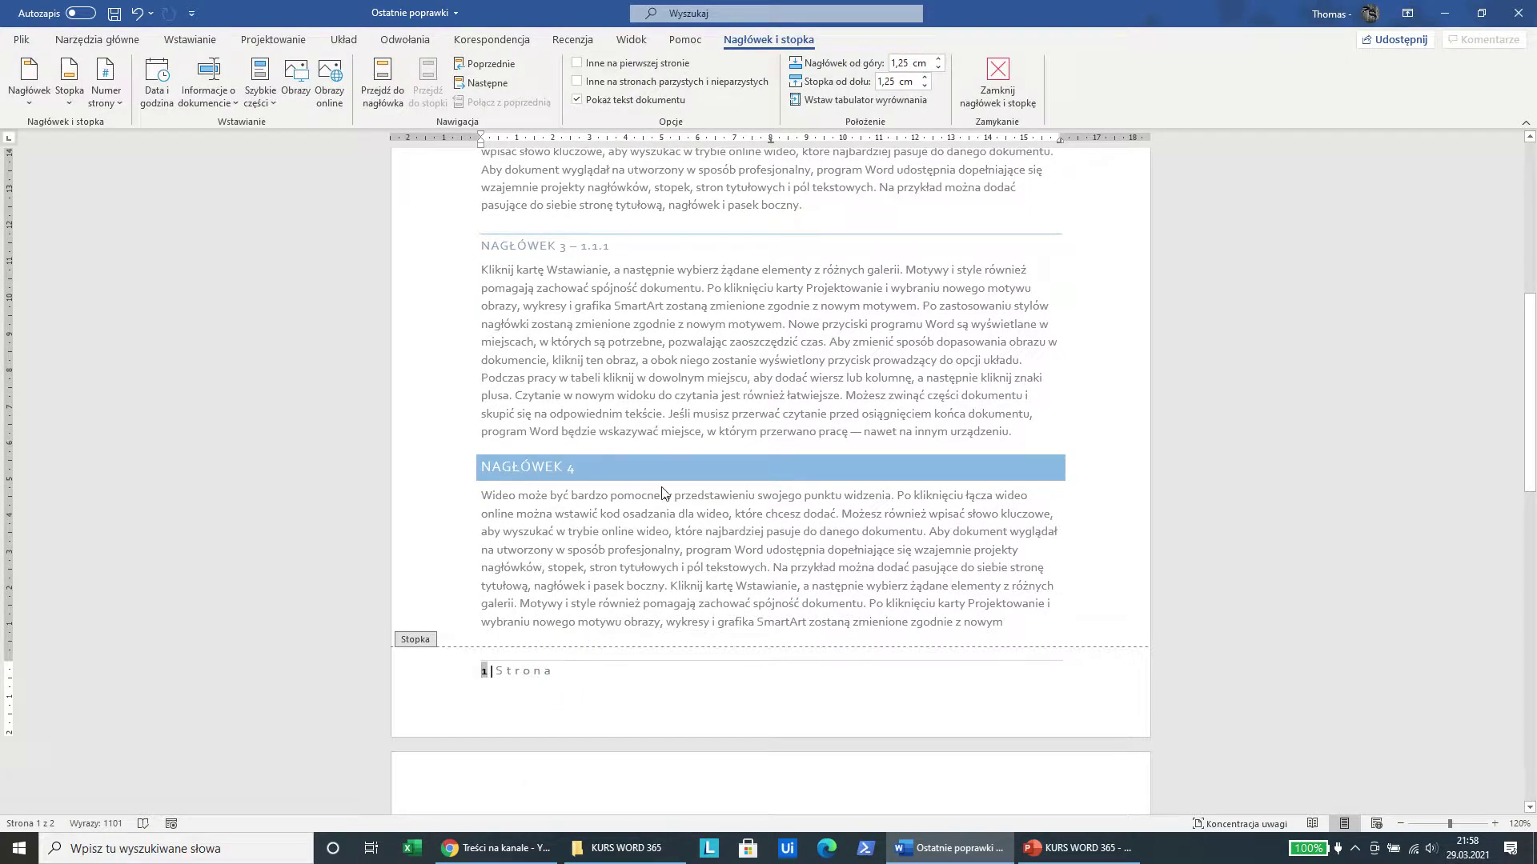
scroll(661, 480, up, 1)
scroll(632, 416, up, 2)
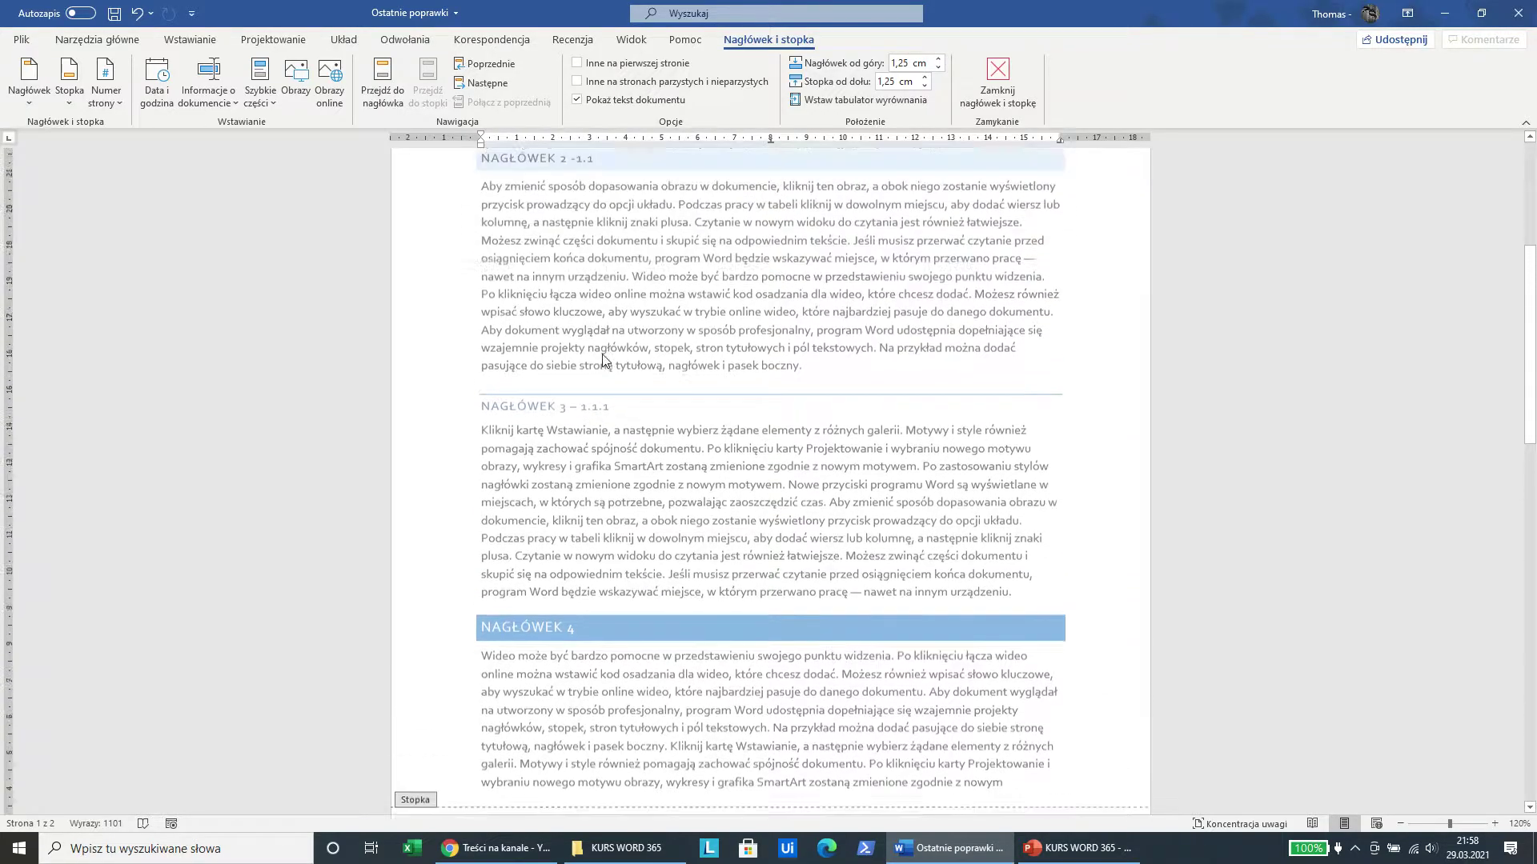
scroll(603, 359, up, 3)
scroll(561, 320, up, 3)
click(506, 234)
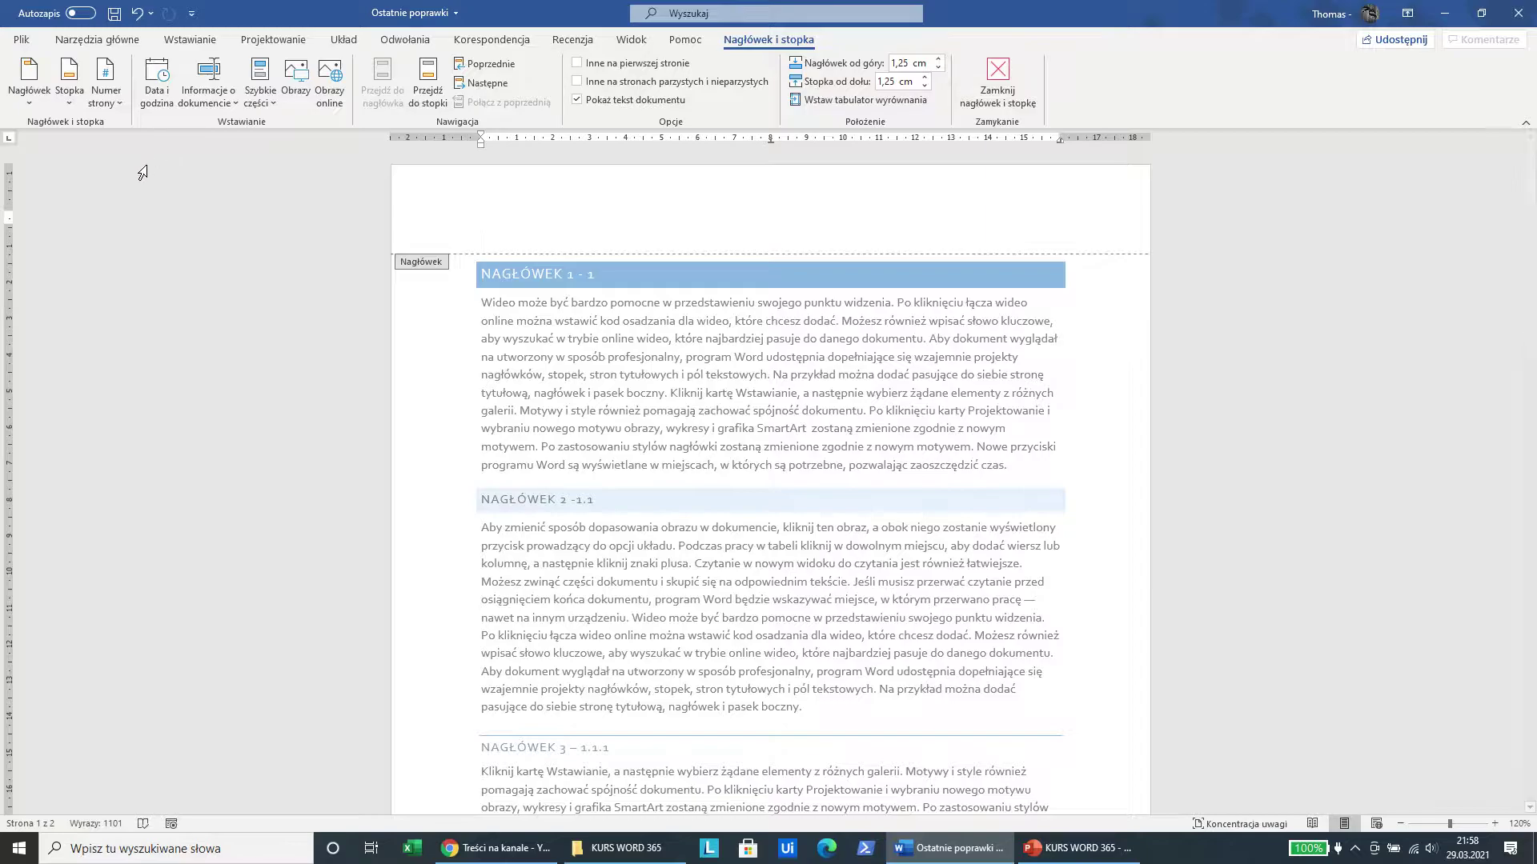
Insert the auto-updating long-format date 'poniedziałek, 29 marca 2021' into the header
click(155, 96)
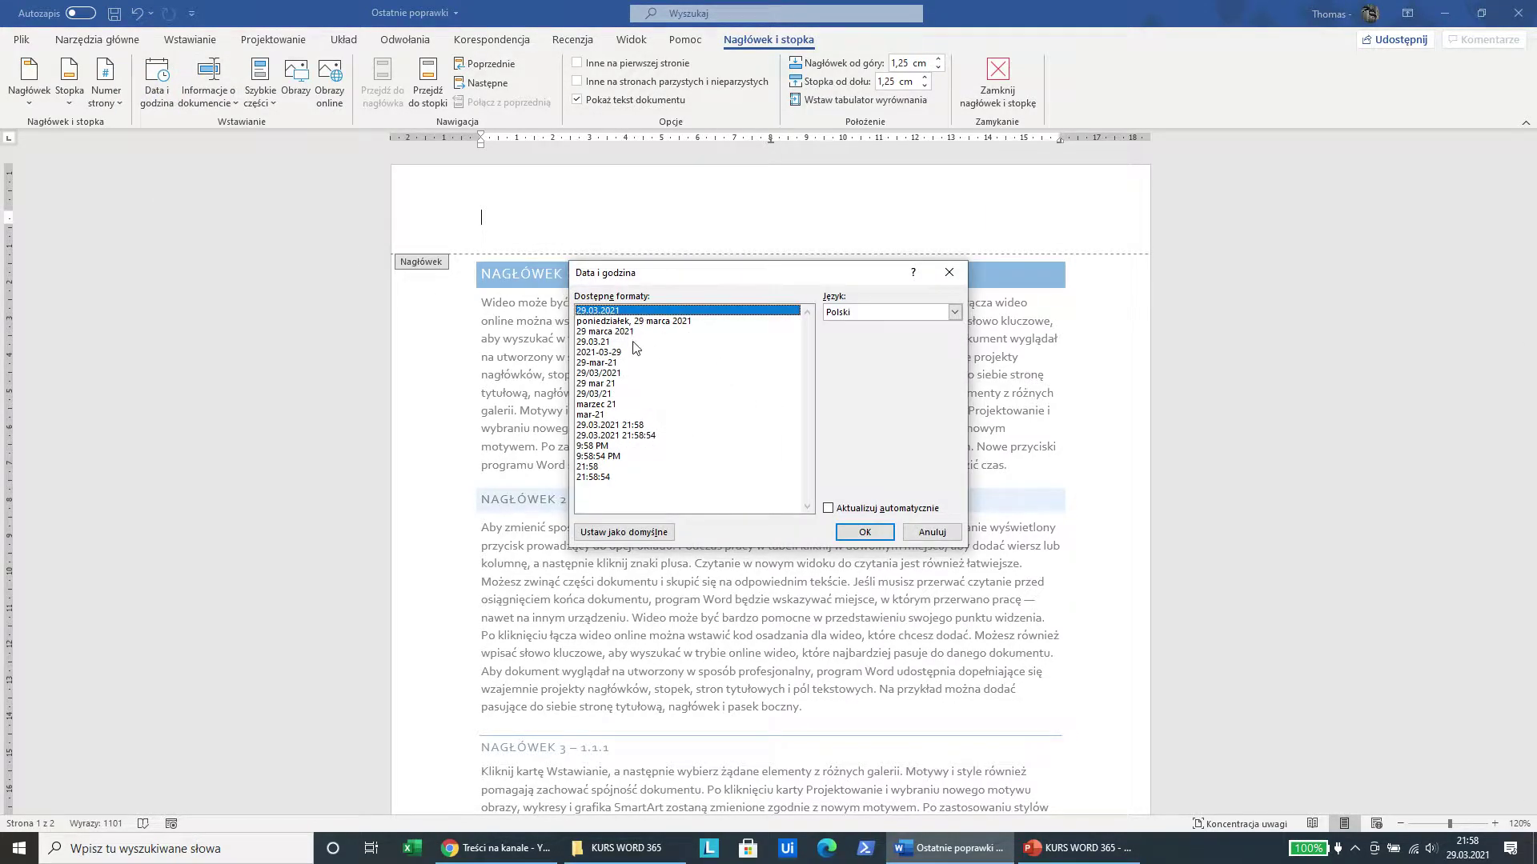
click(632, 321)
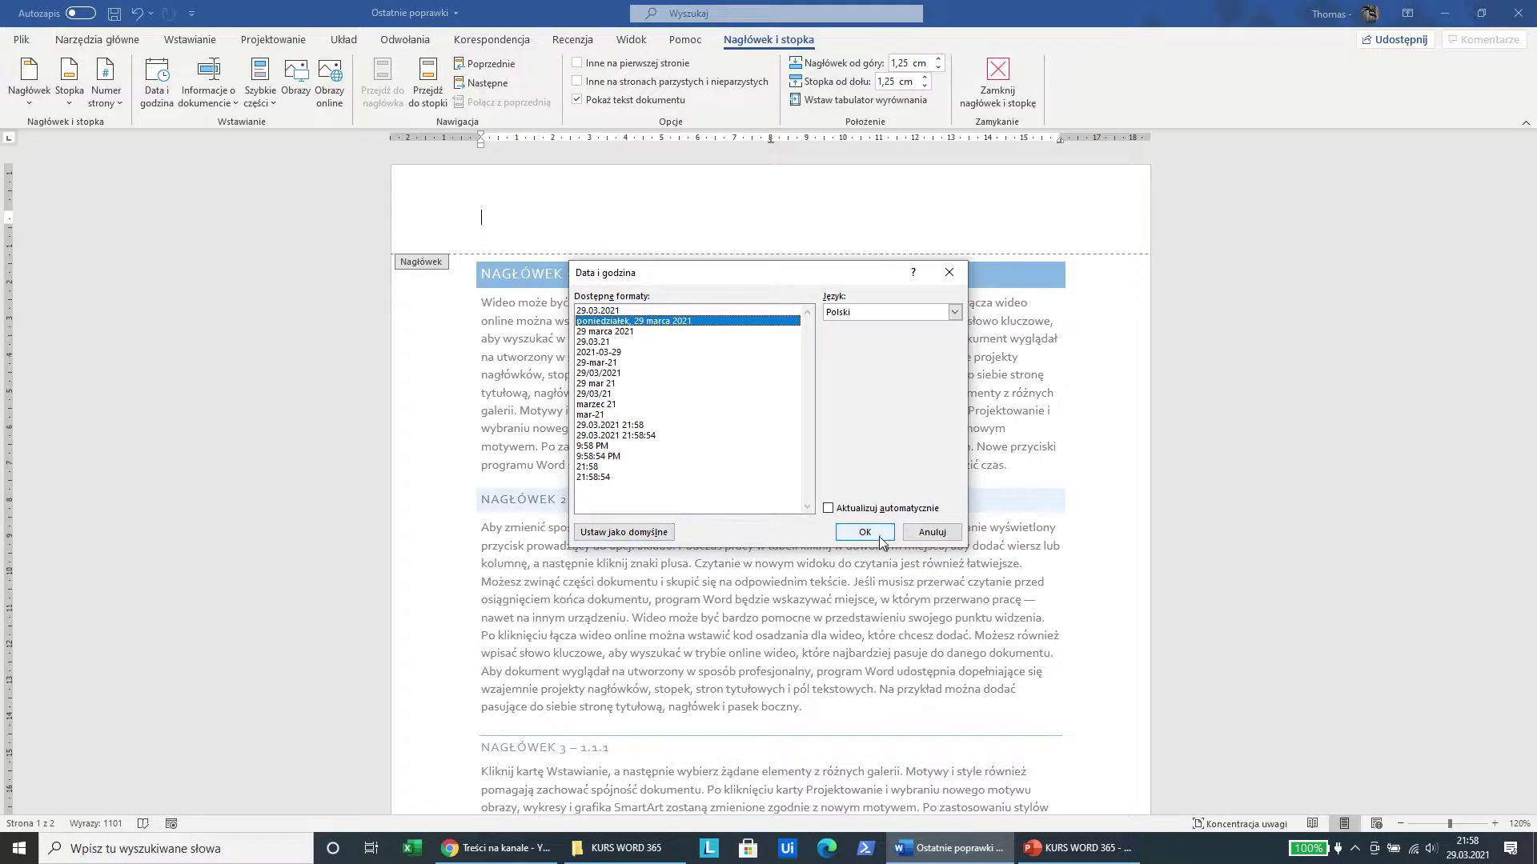
click(869, 510)
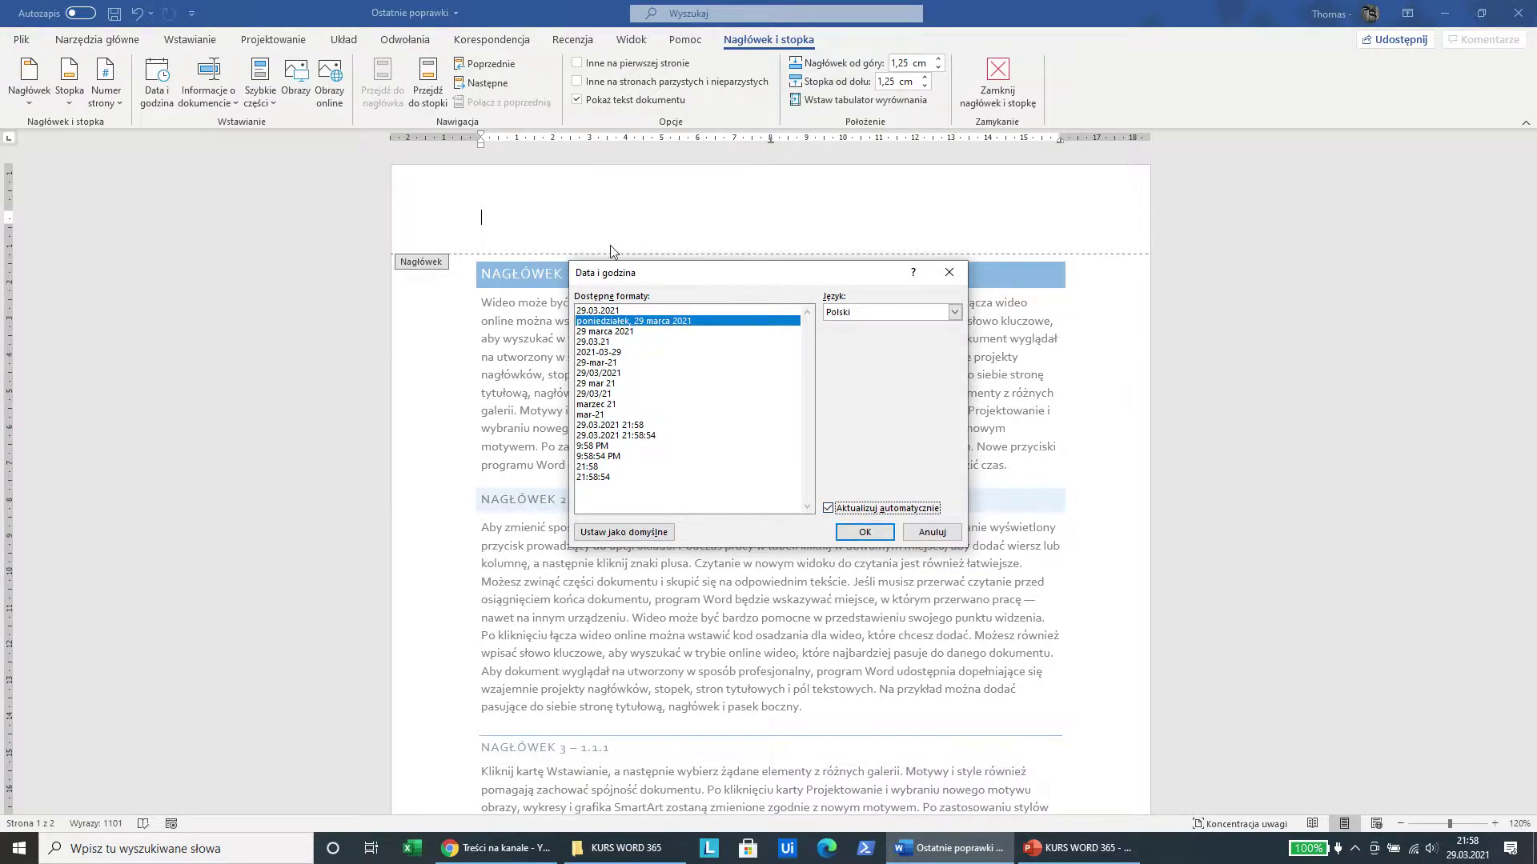
click(864, 532)
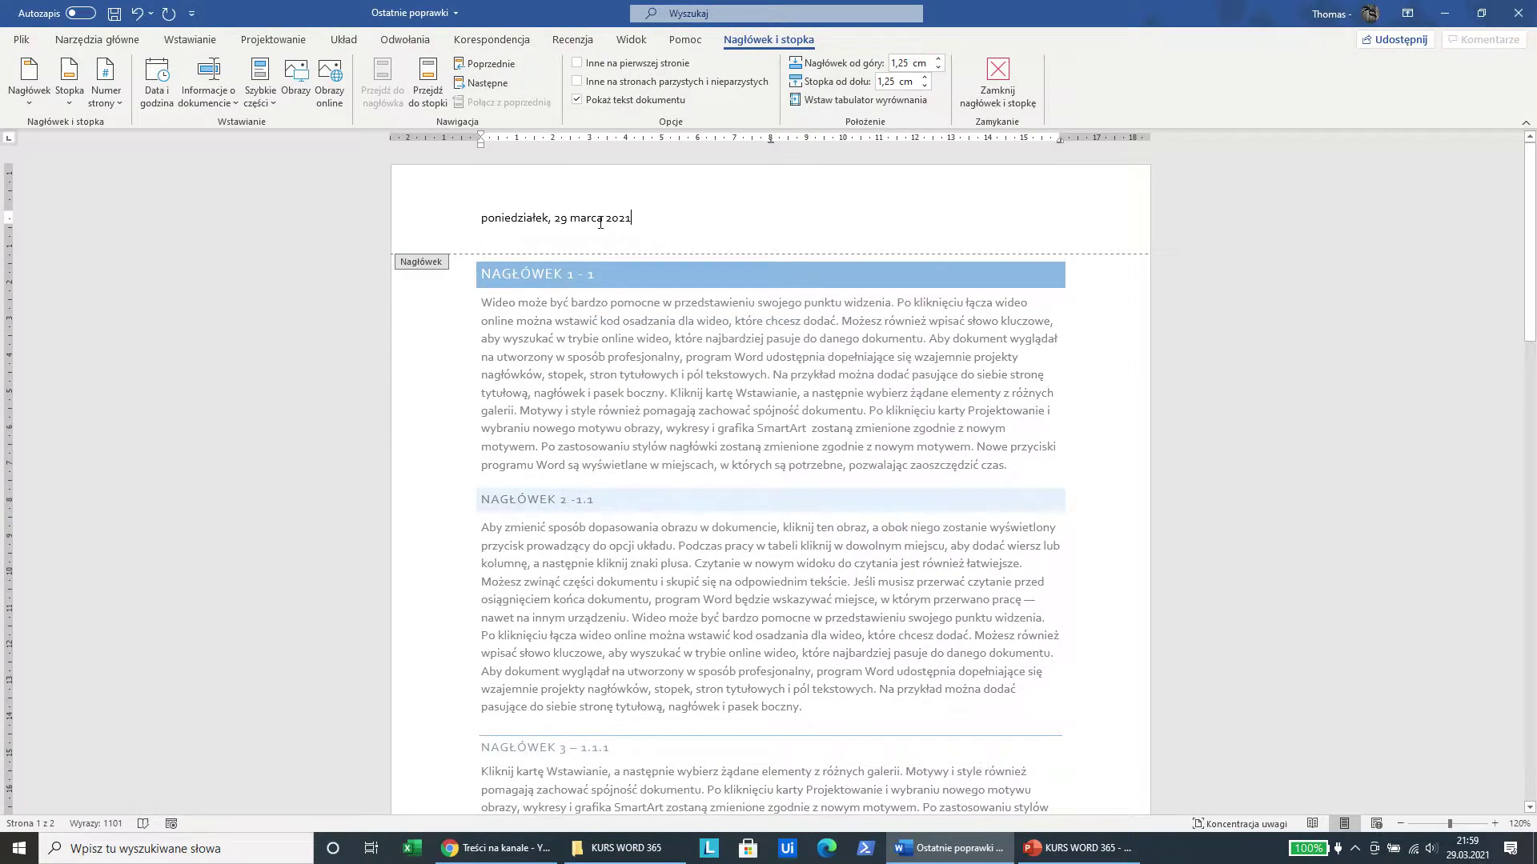
click(100, 40)
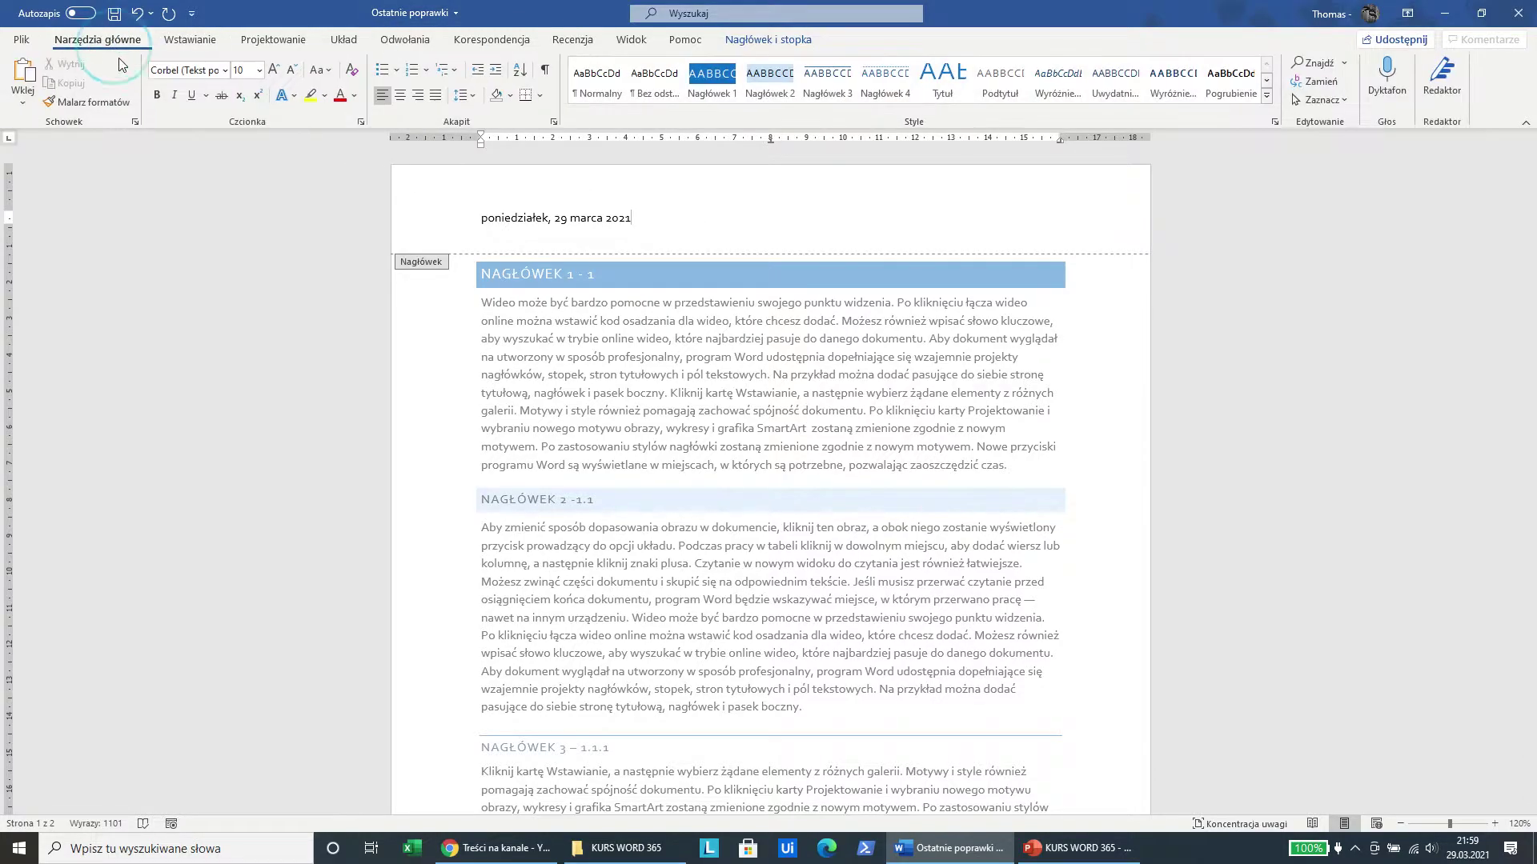
Right-align the header date 'poniedziałek, 29 marca 2021'
click(417, 97)
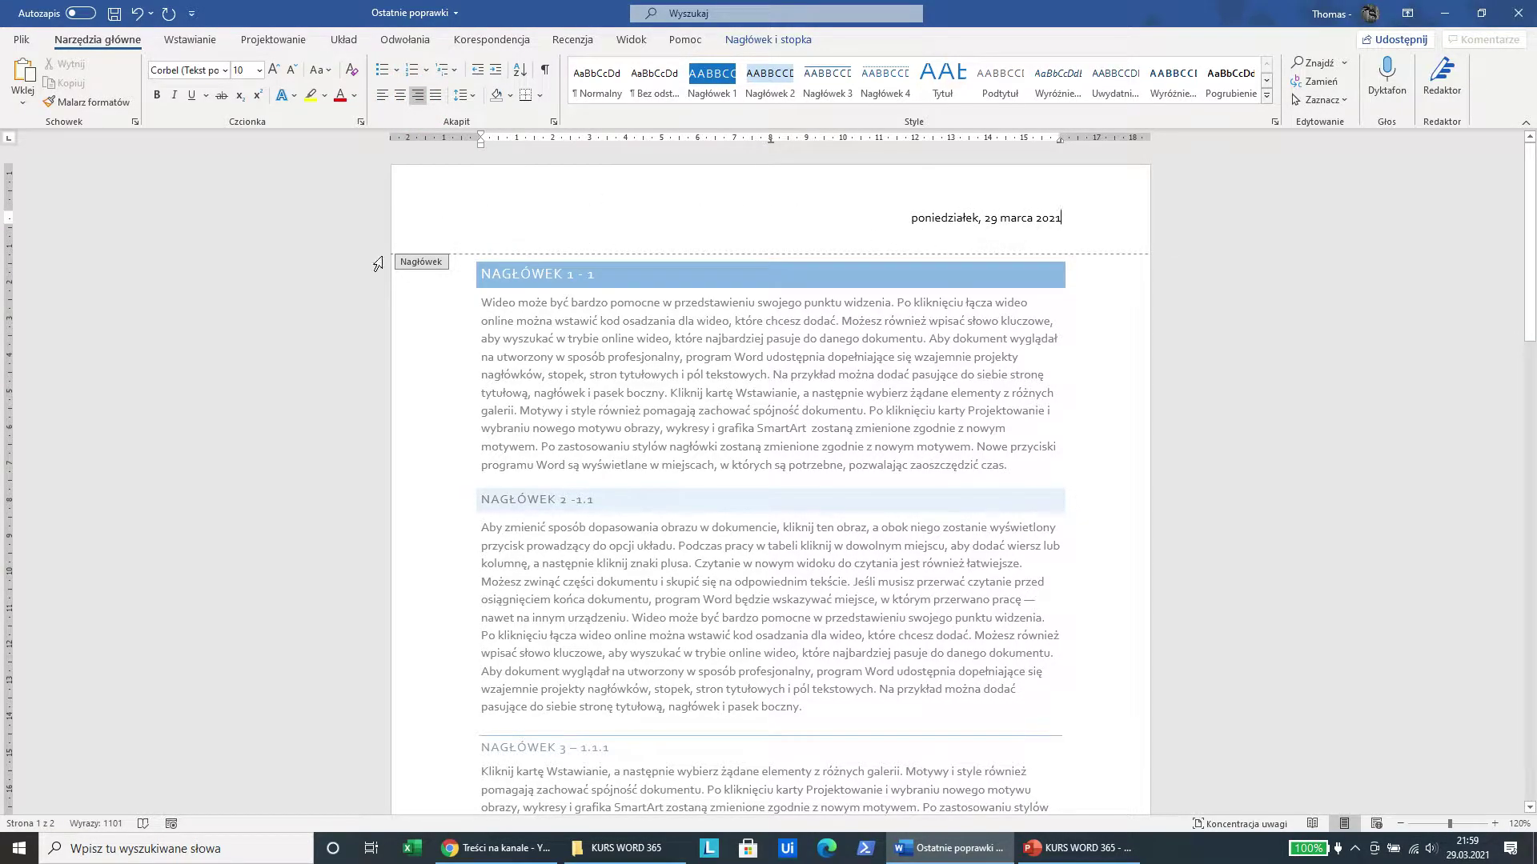
click(752, 40)
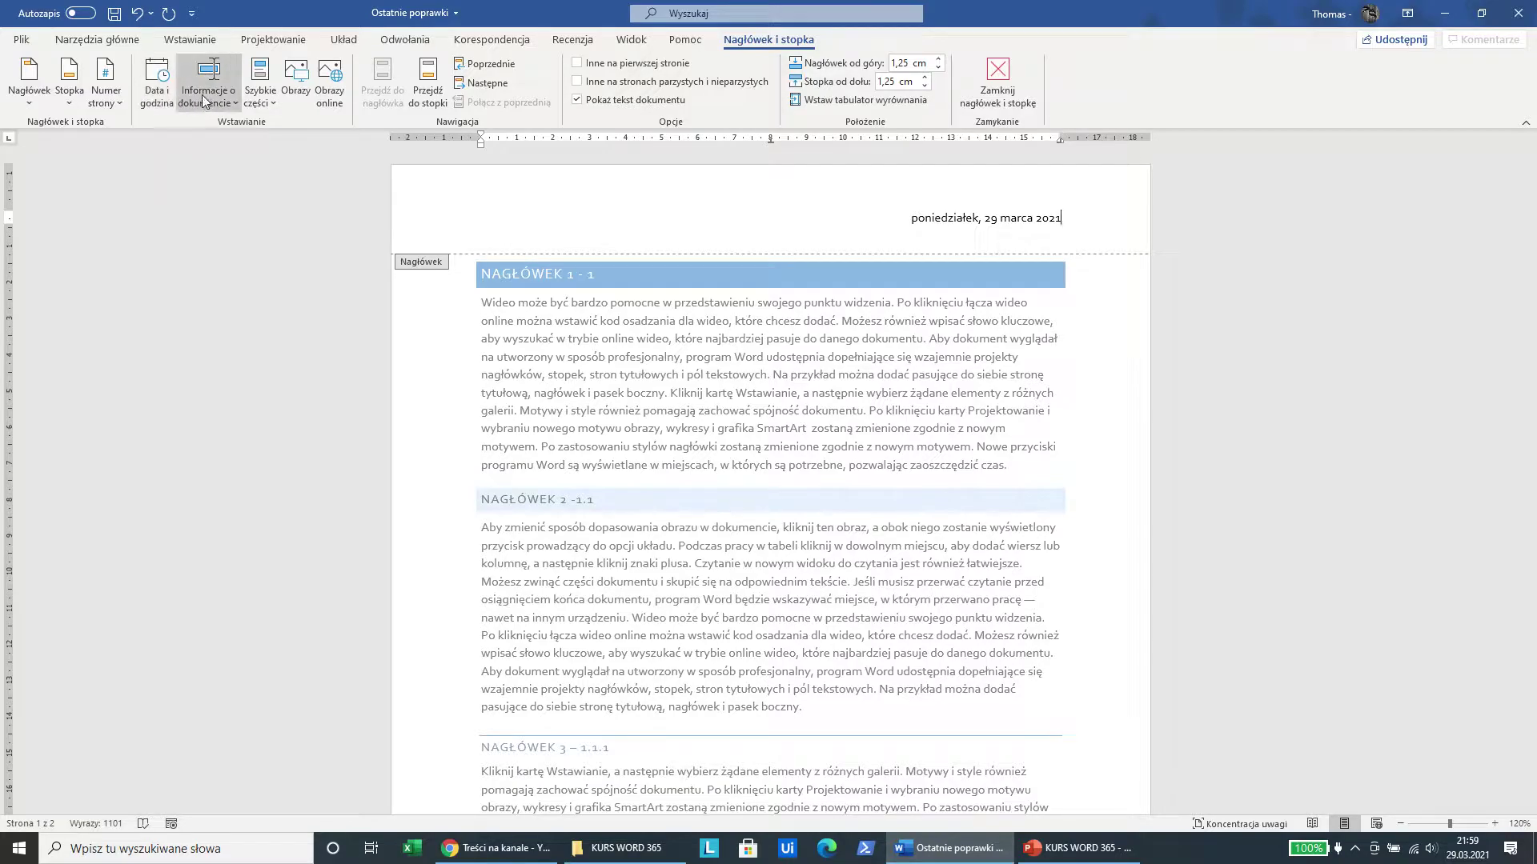
Insert the Document Title field [Tytuł] into the header
click(216, 103)
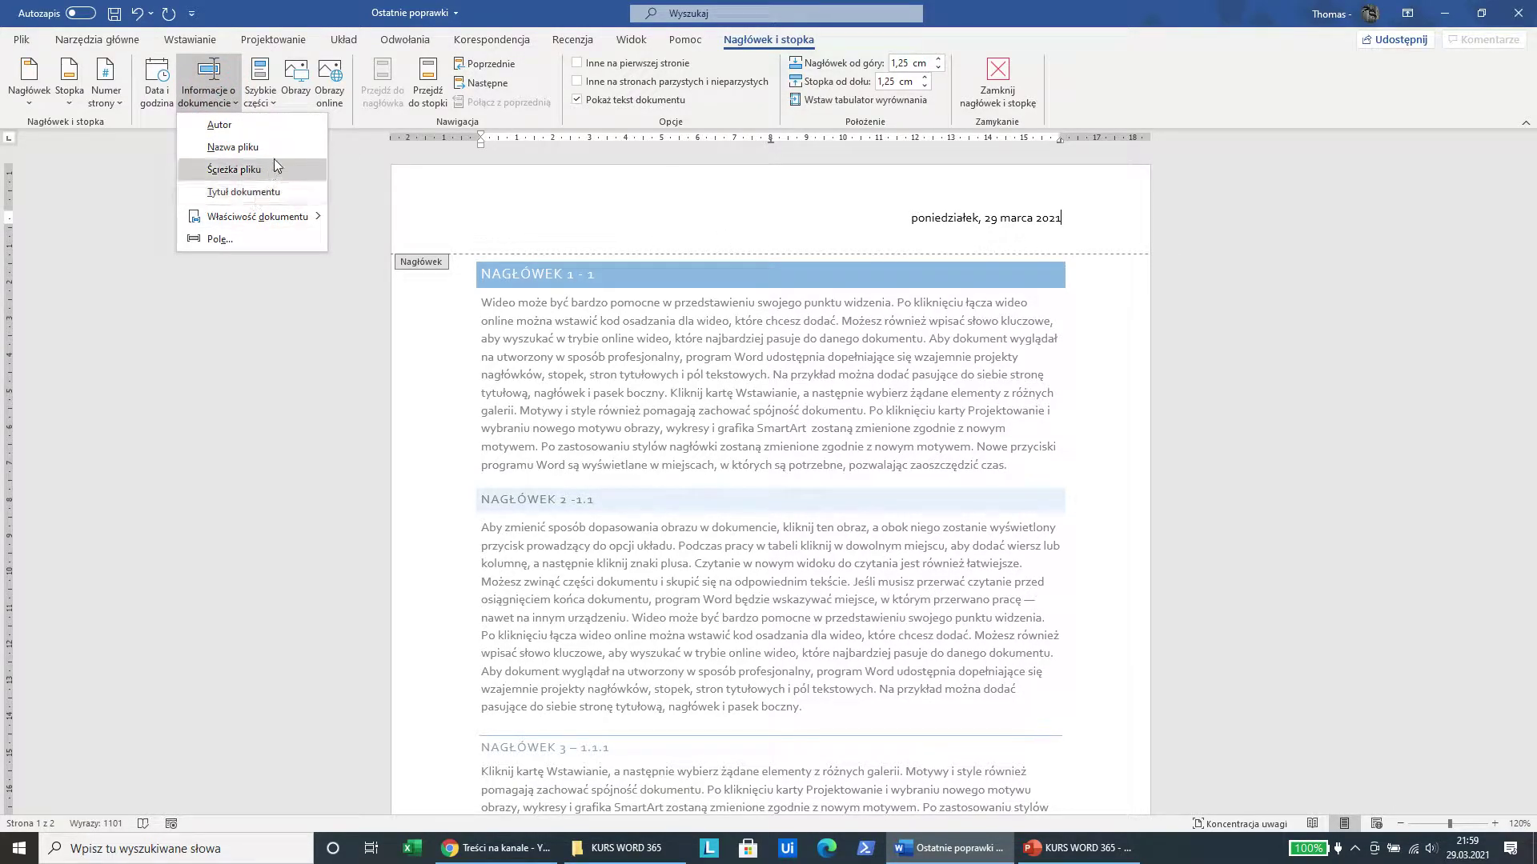
click(248, 192)
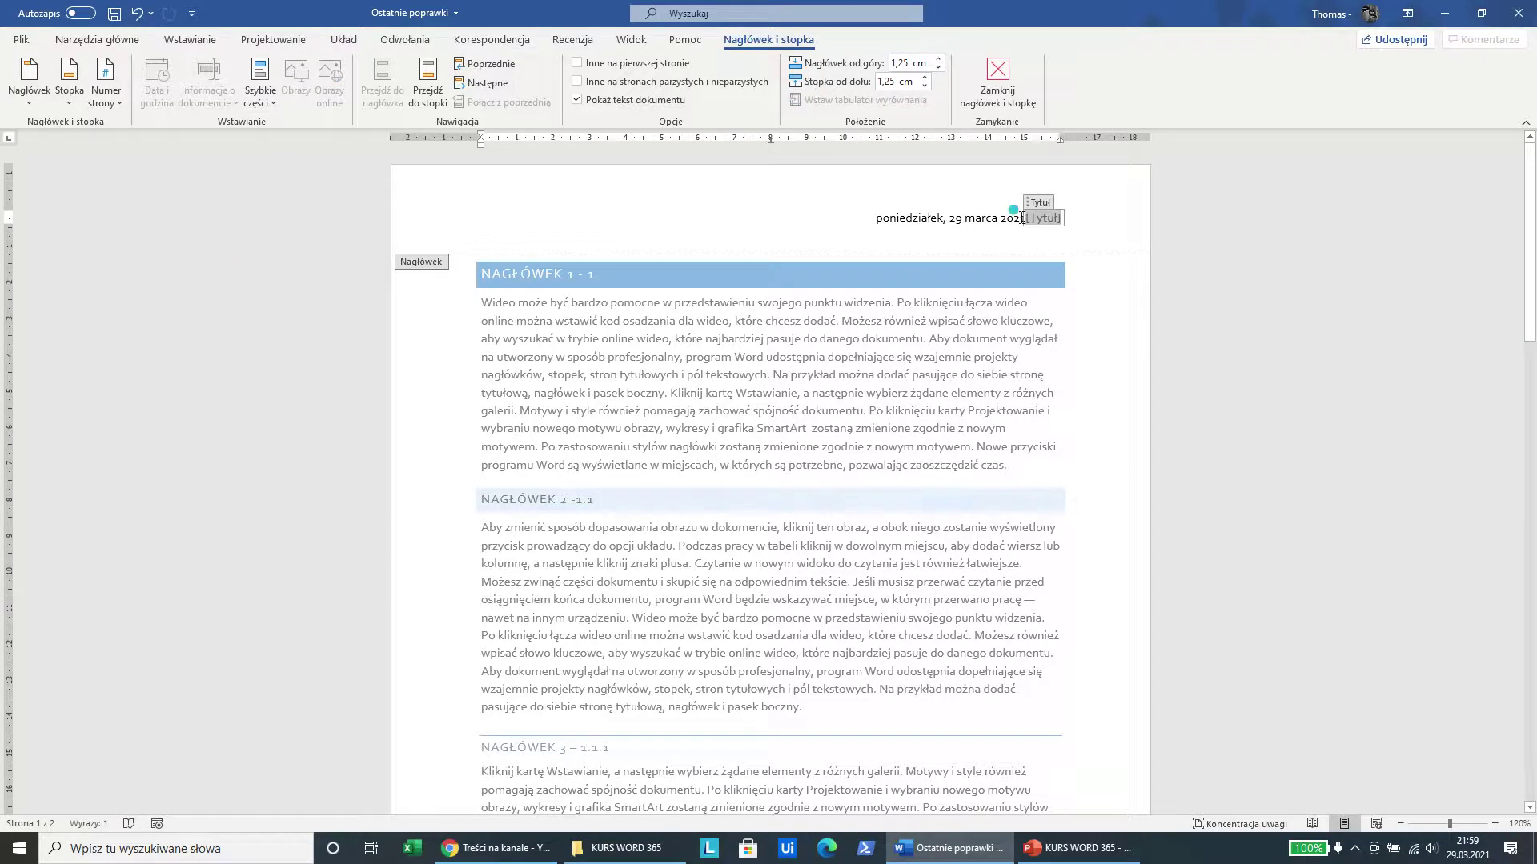
click(1022, 218)
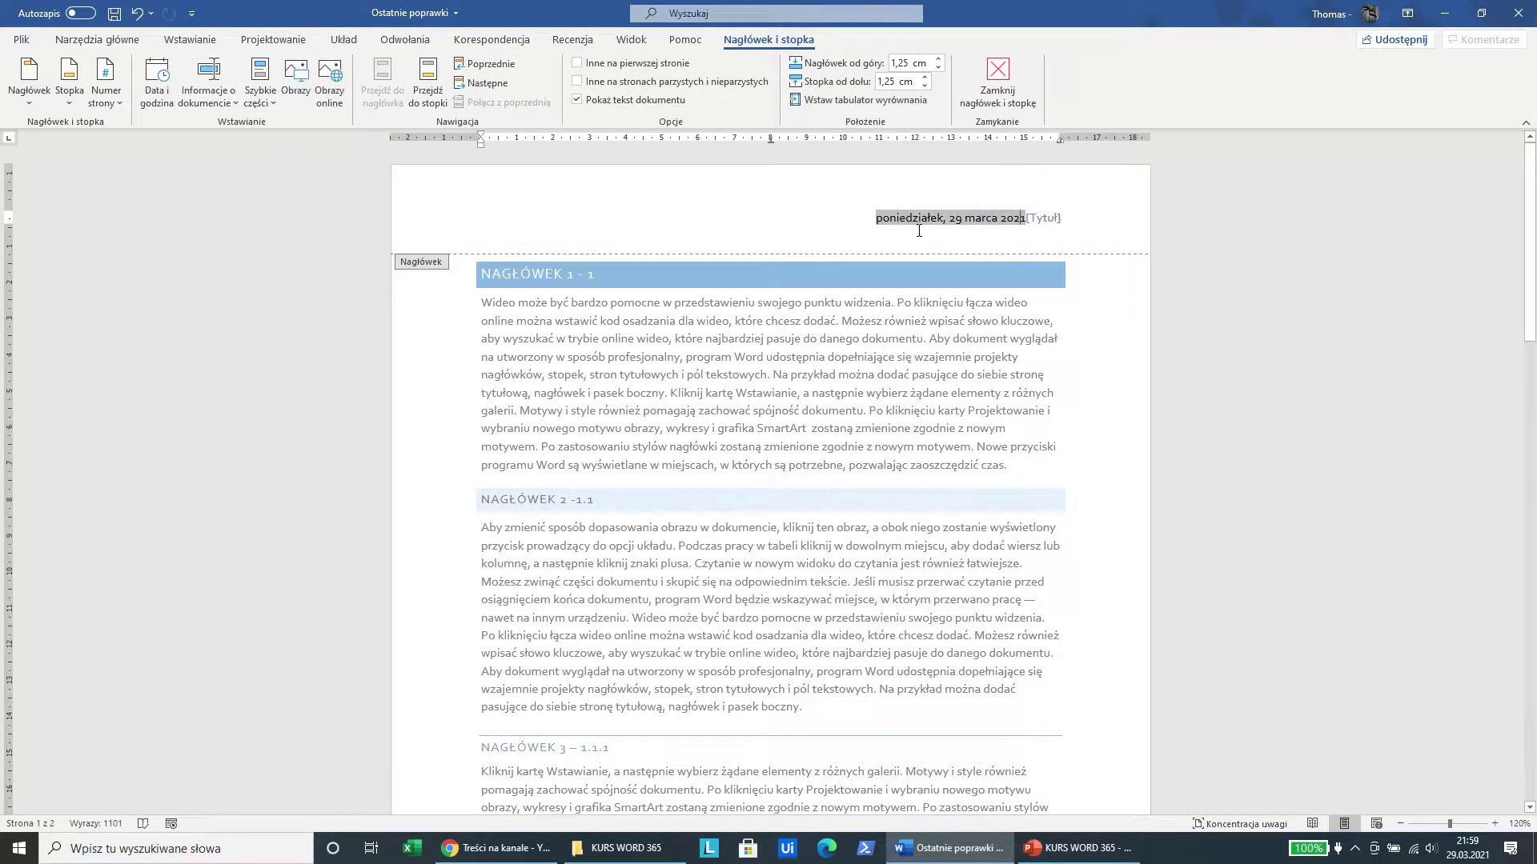
Left-align the header line, tab [Tytuł] to the right margin, and close the header
click(96, 39)
click(381, 95)
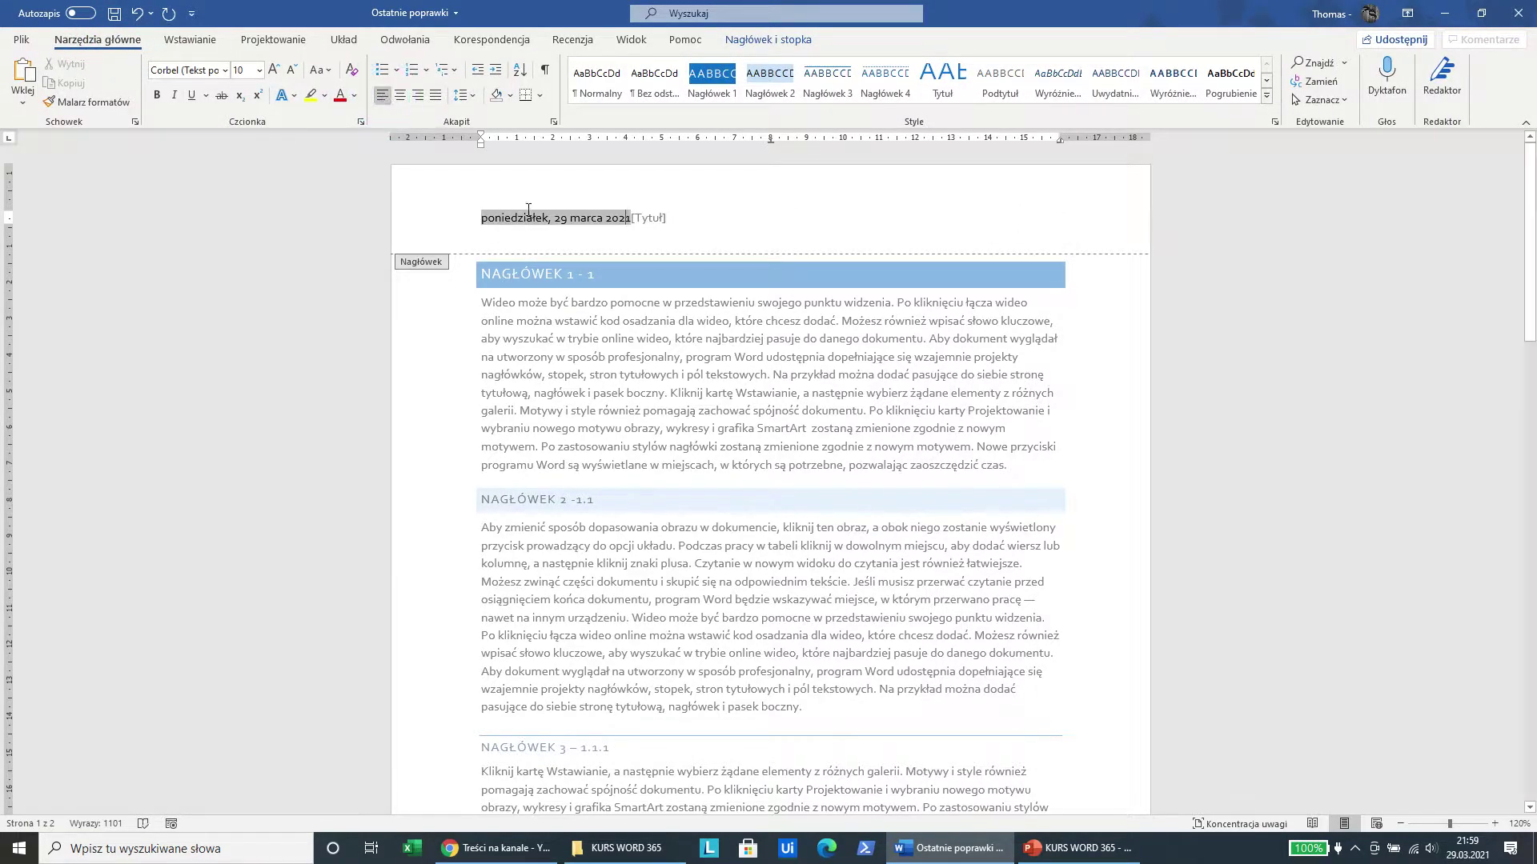
click(640, 216)
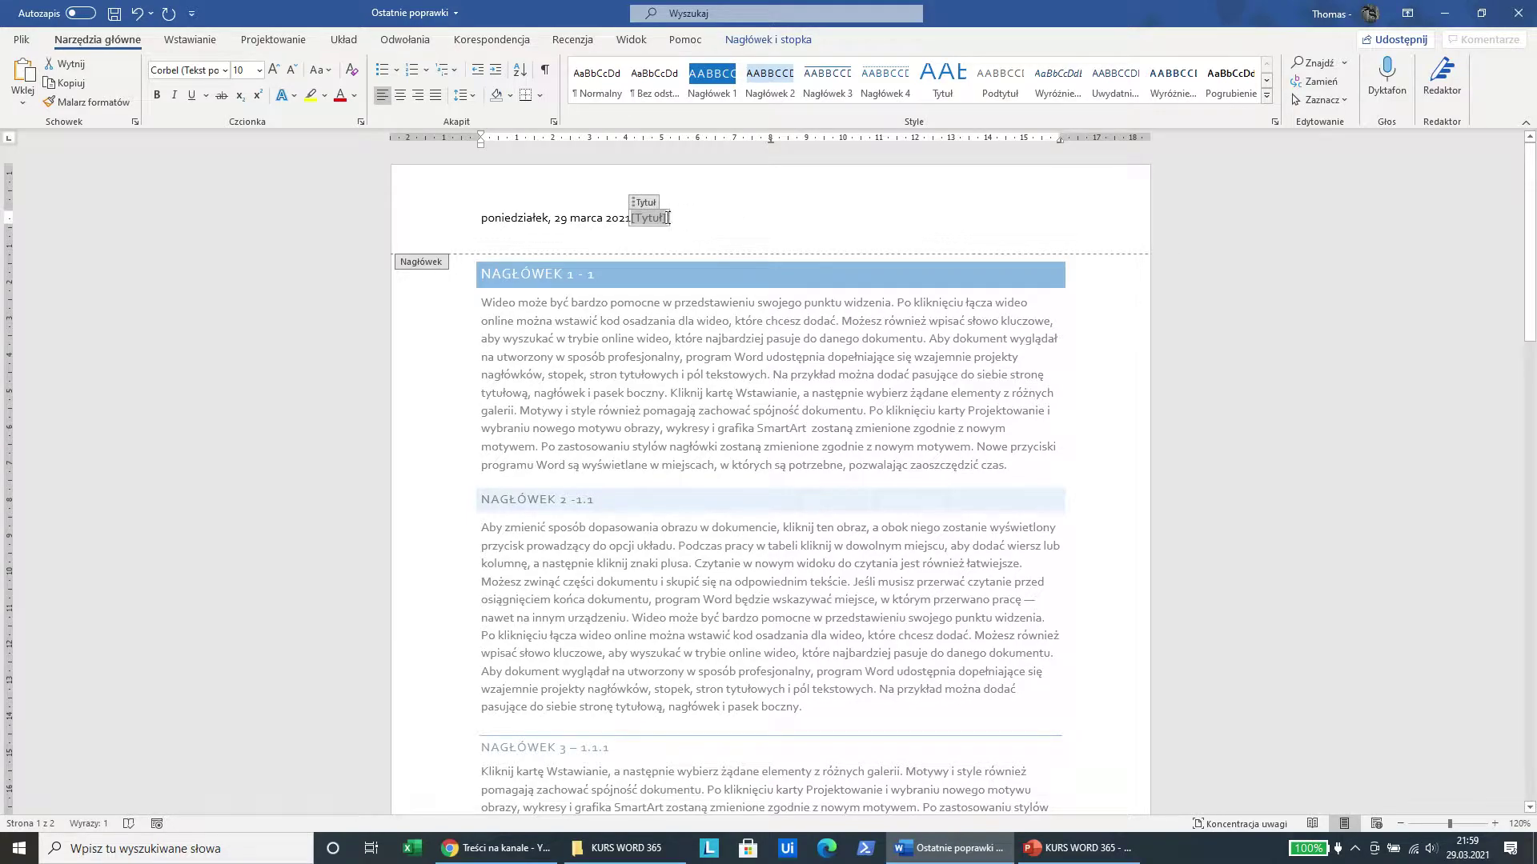
click(633, 217)
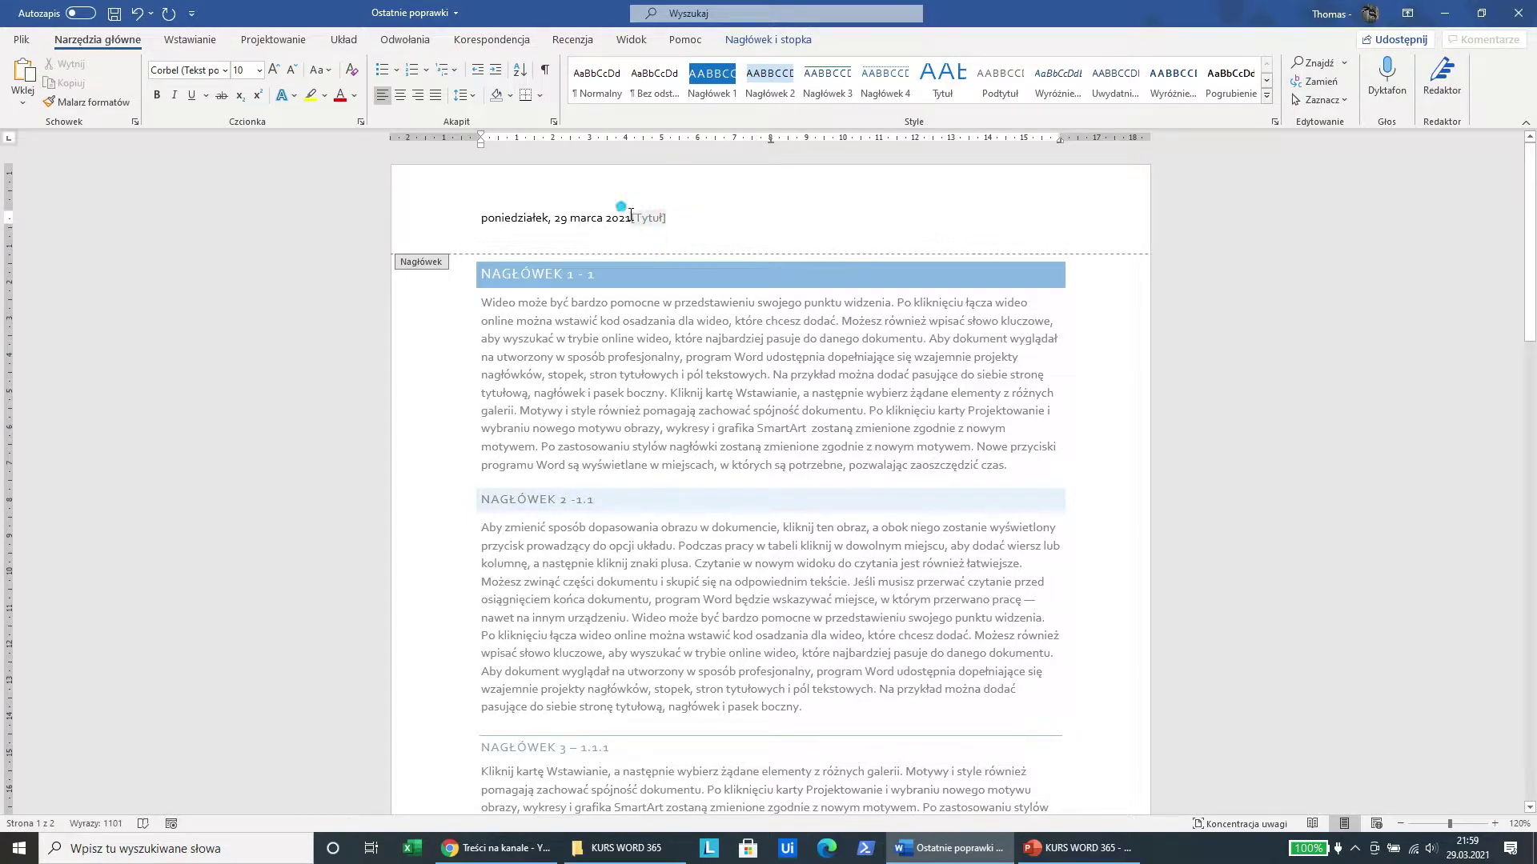
key(Tab)
key(Tab)
double_click(1082, 362)
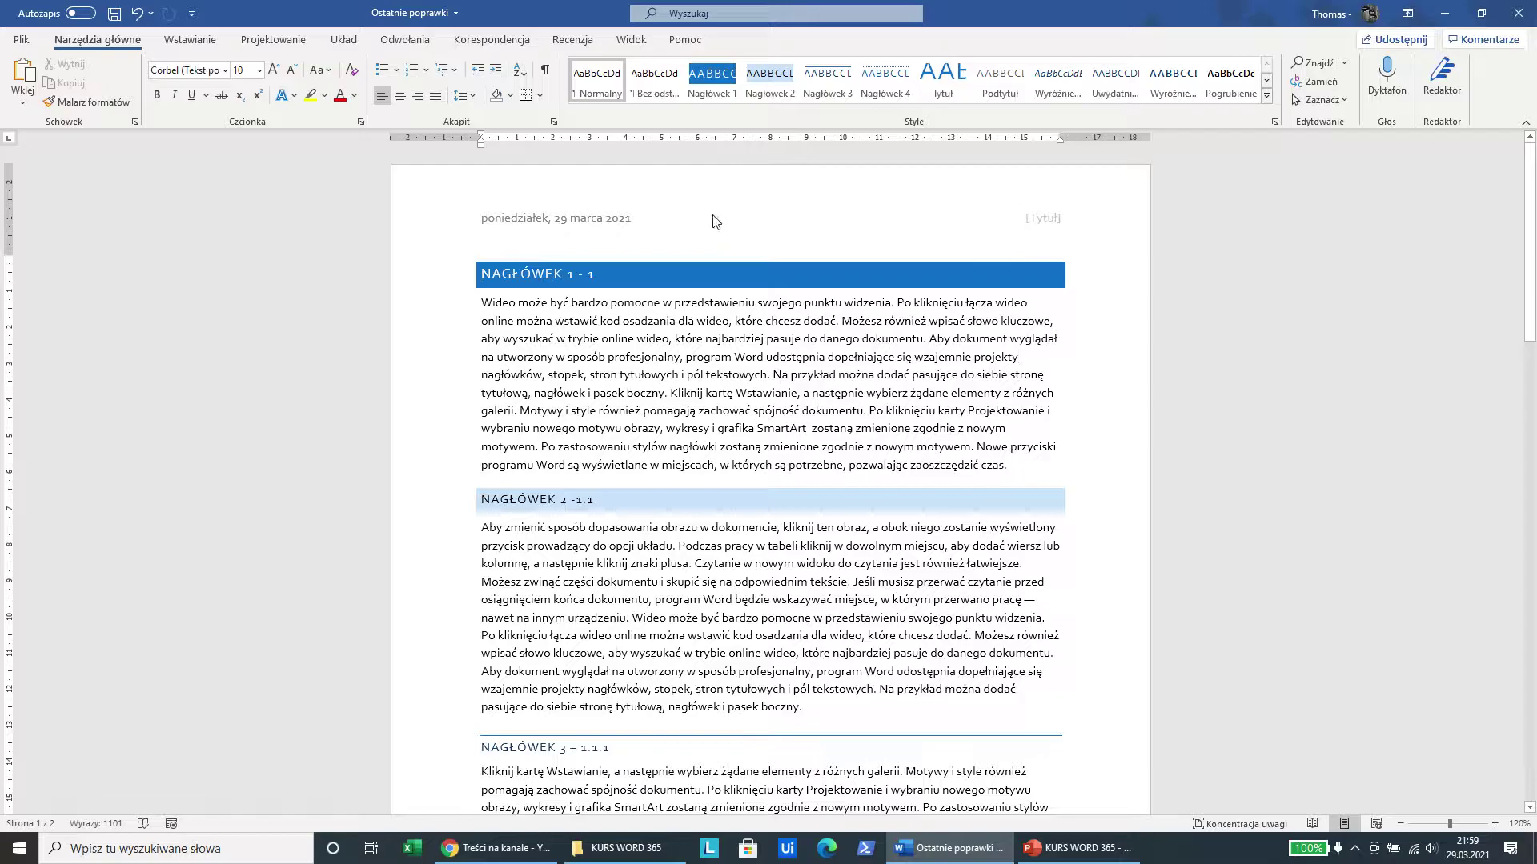
Insert the Delikatny cover page at the start of the document
click(479, 264)
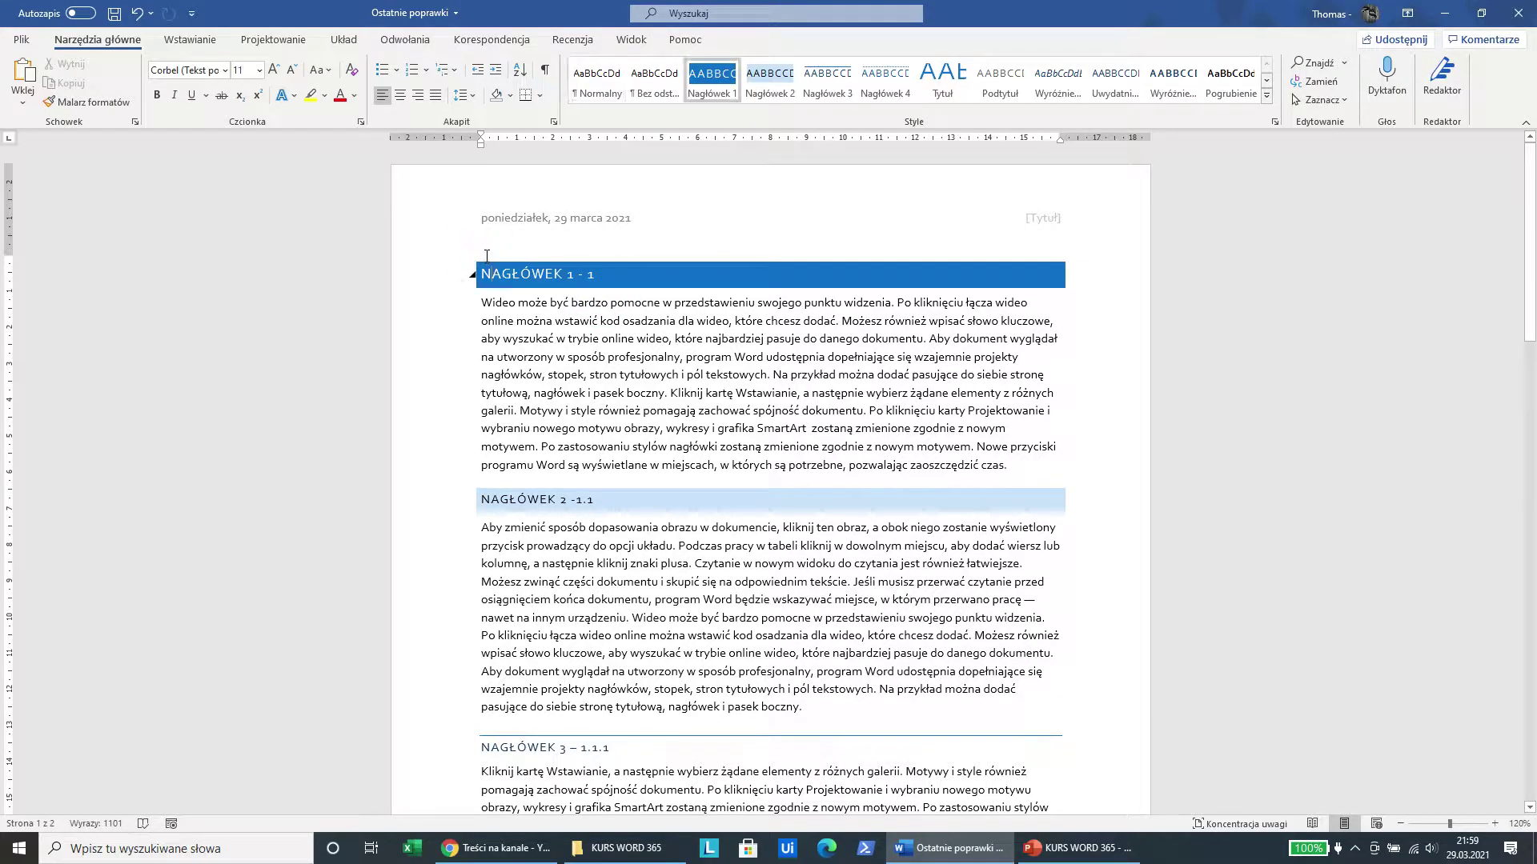
click(190, 40)
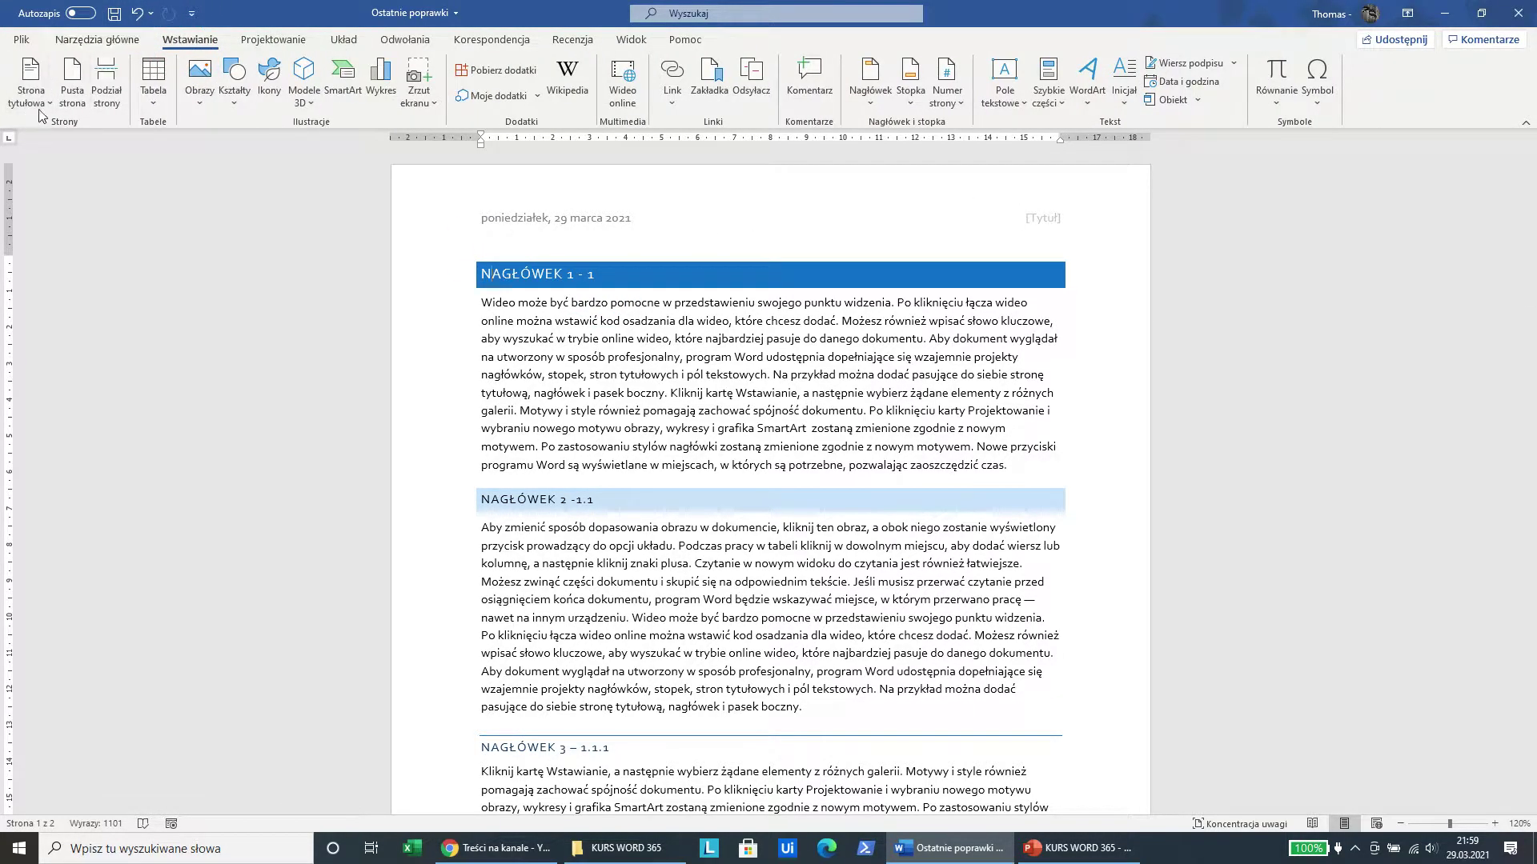
click(40, 91)
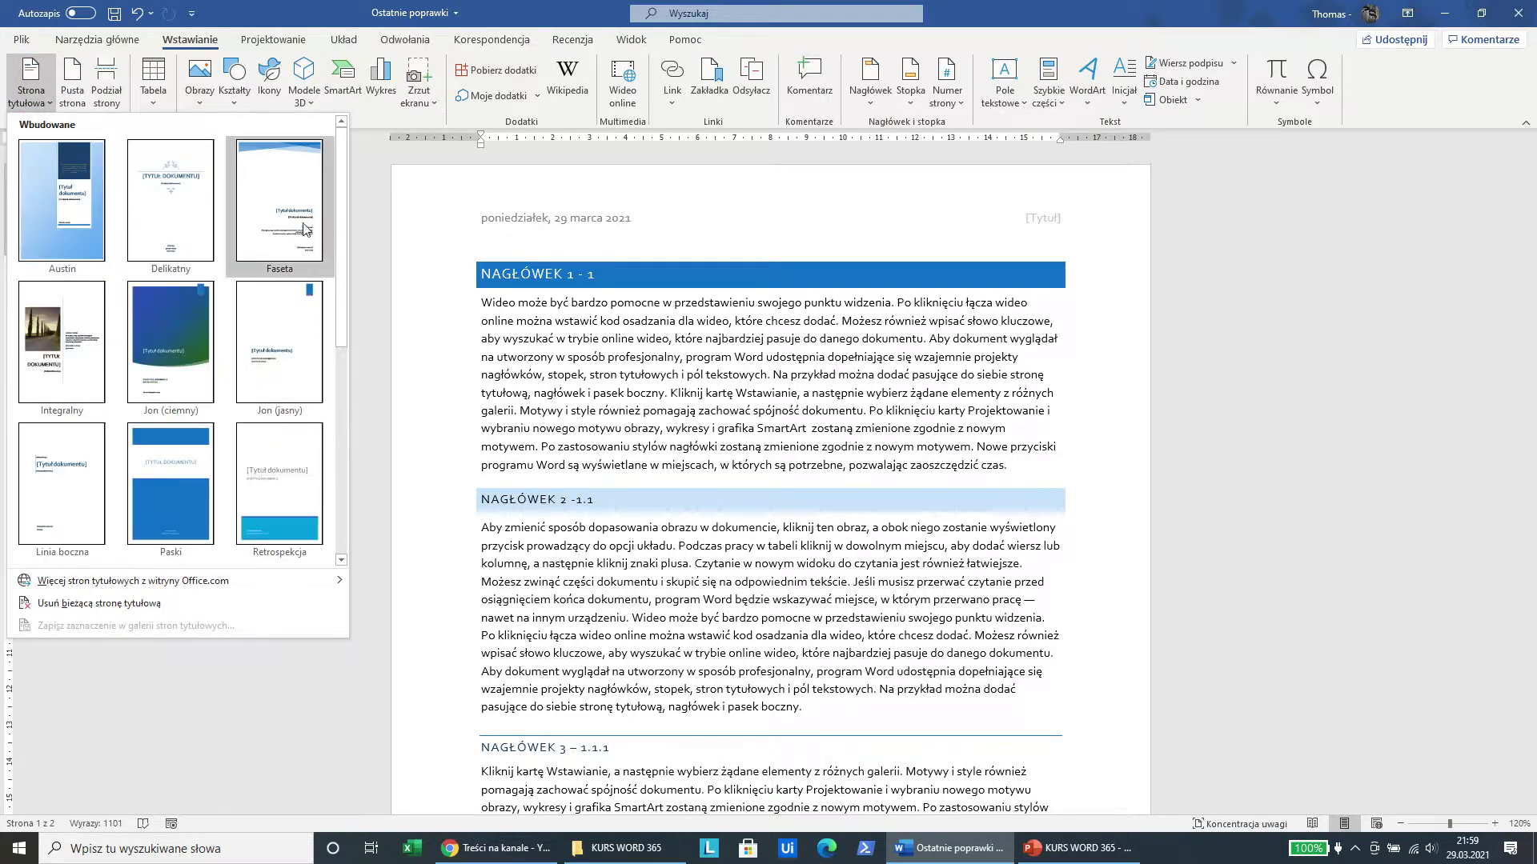
click(189, 204)
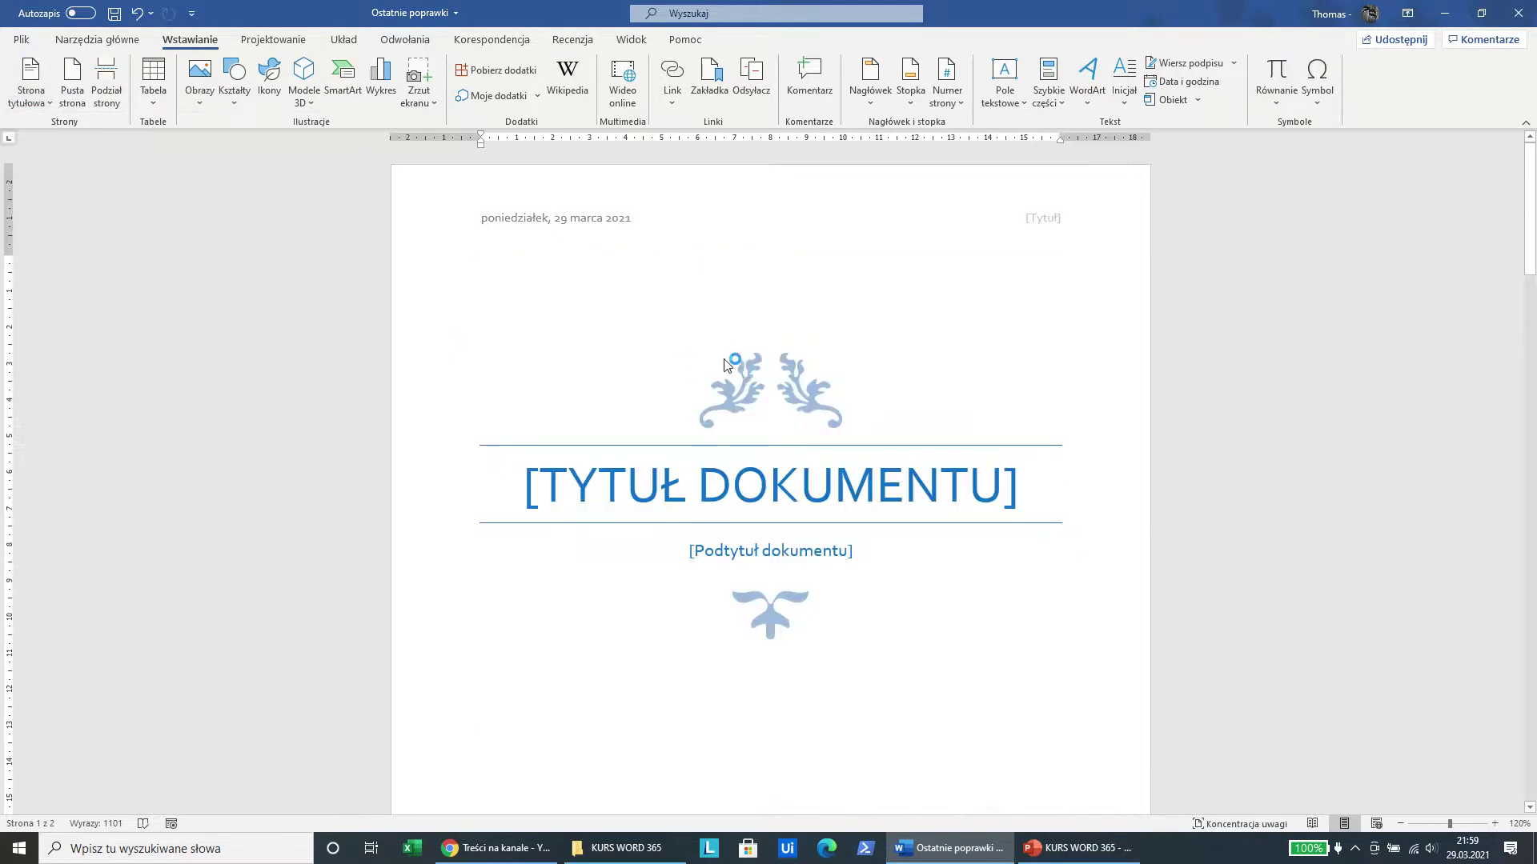
Type 'DOKUMENT WORD 365' as the cover page title
click(773, 485)
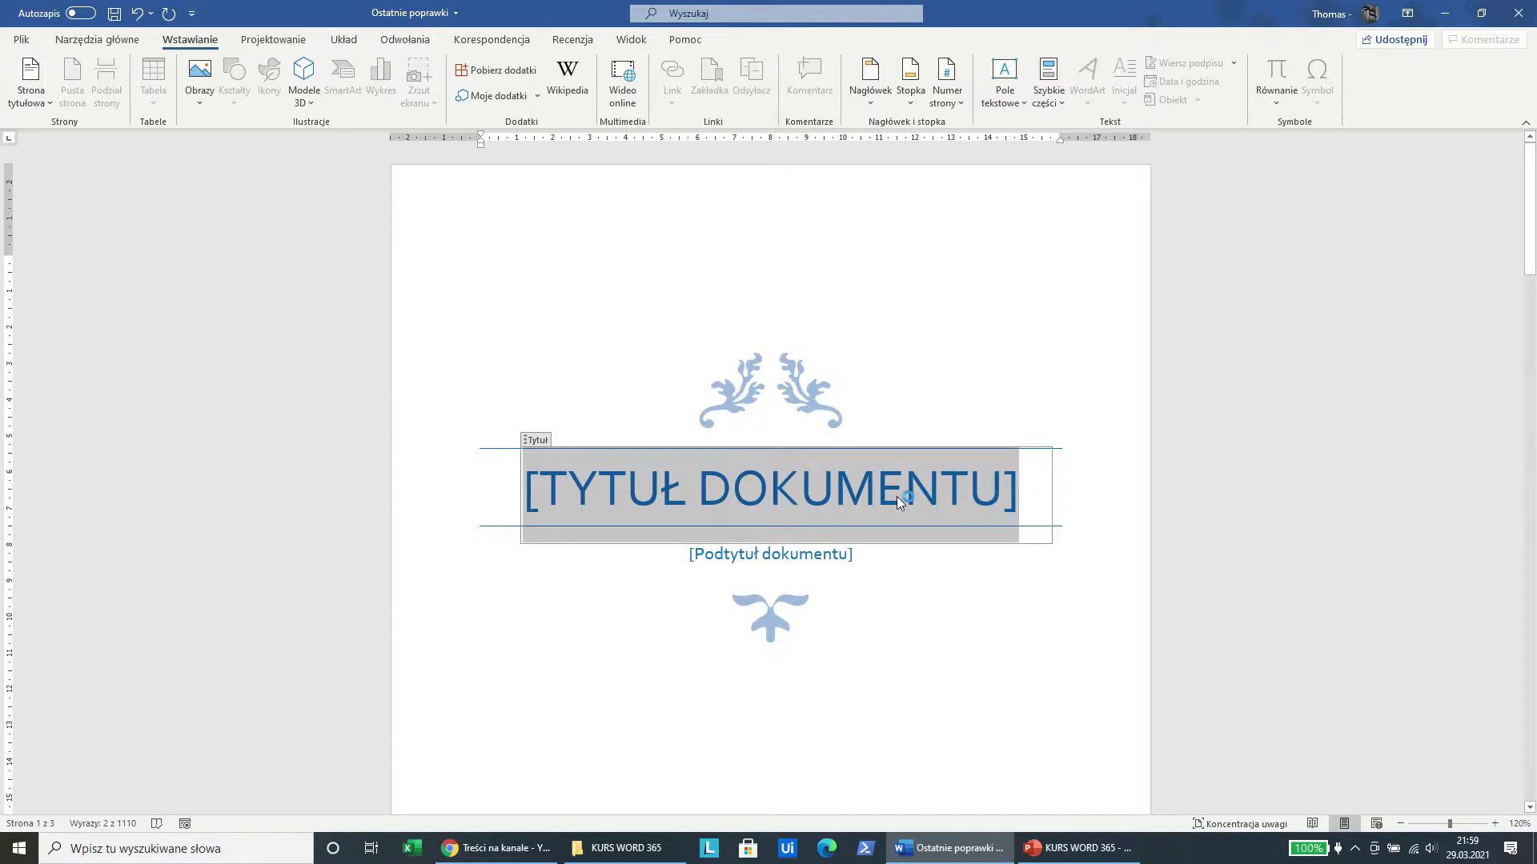
text(D)
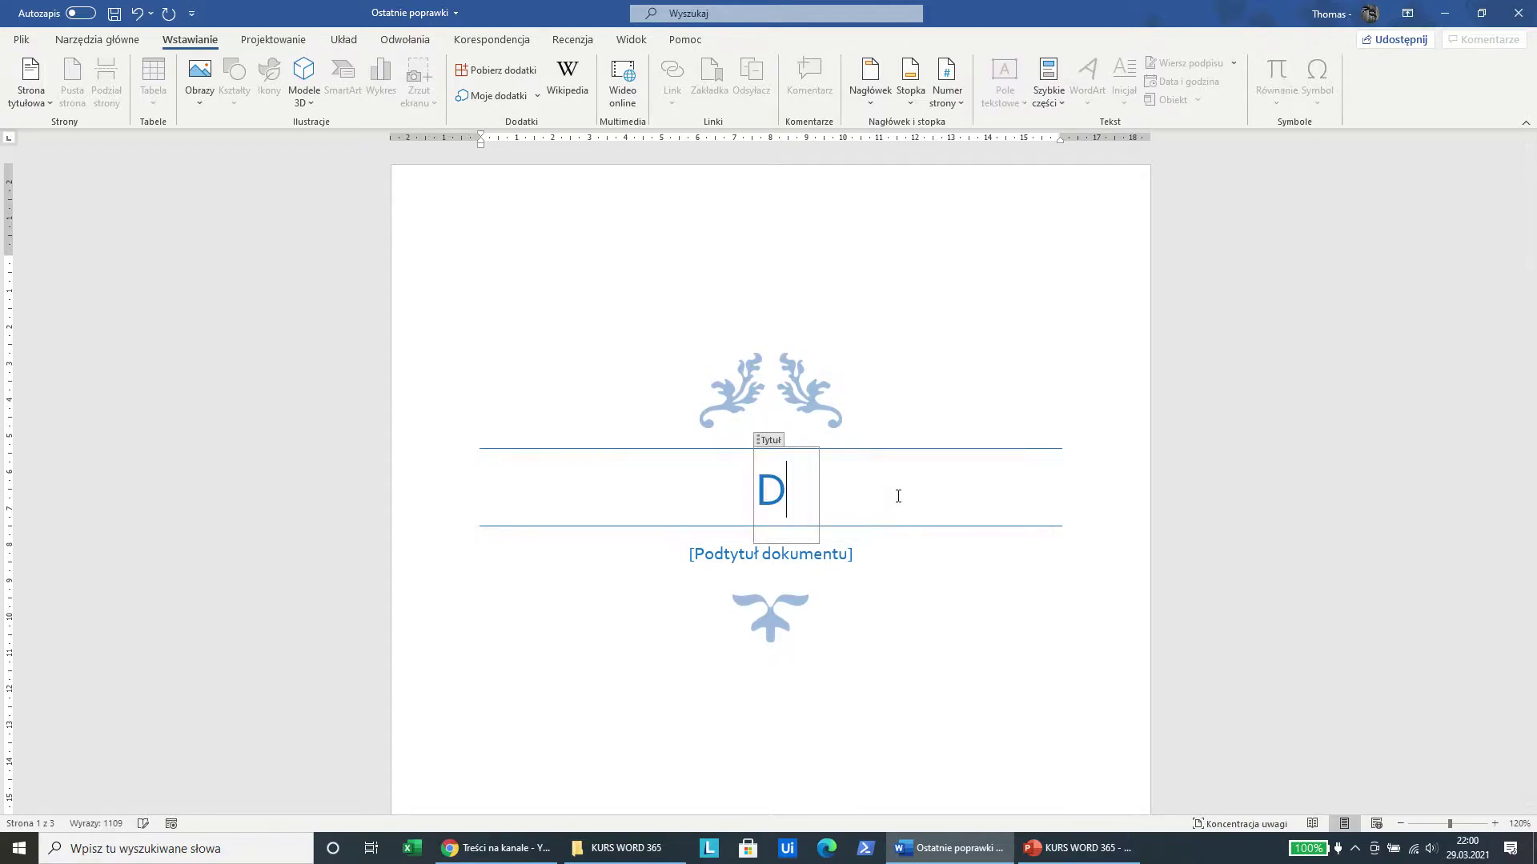
text(OKUMENMT)
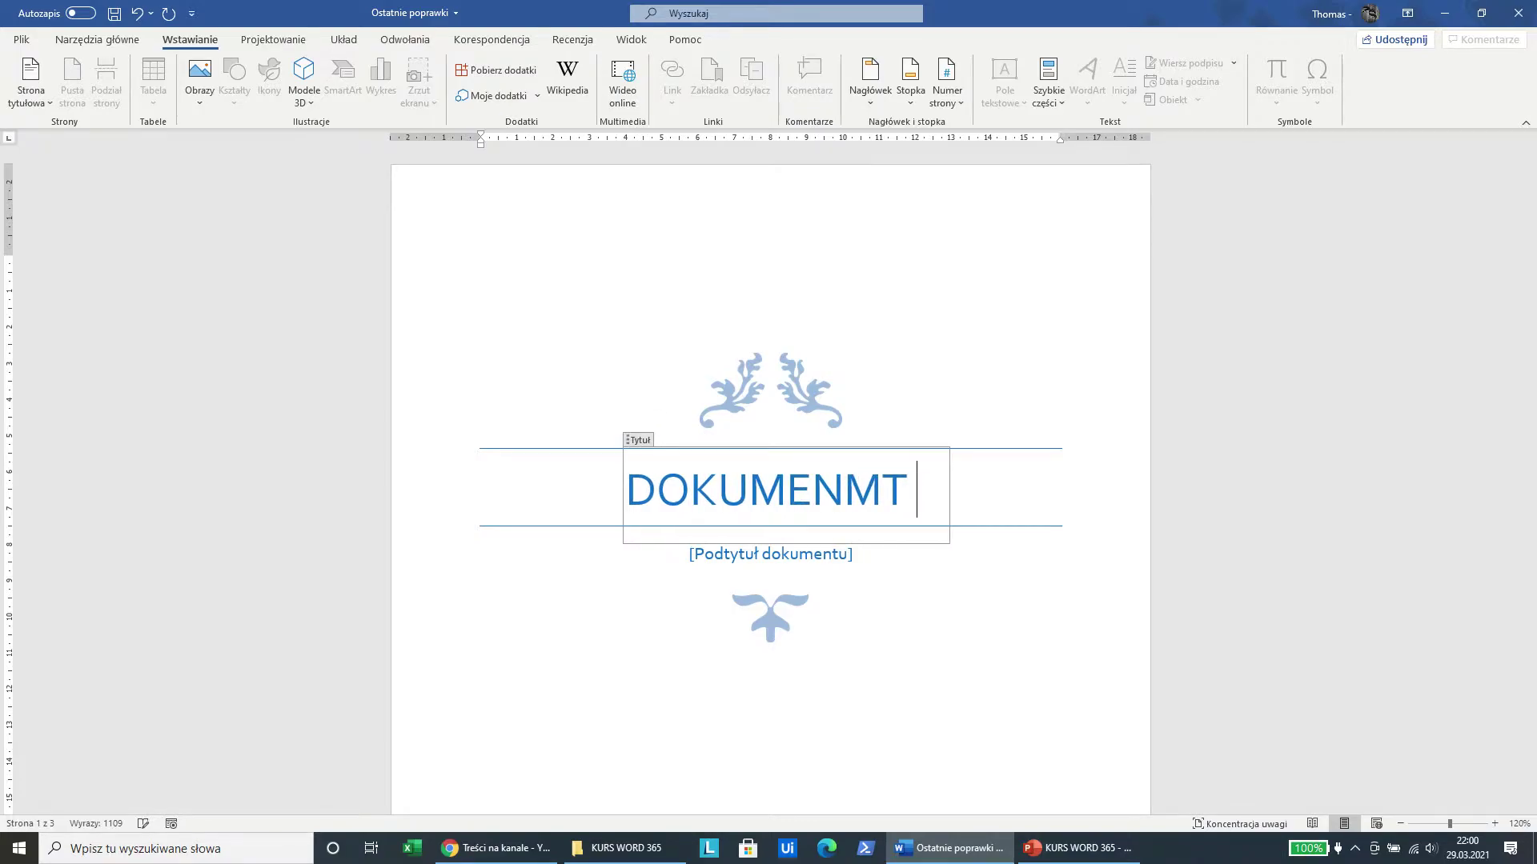
key(BackSpace)
key(BackSpace)
text(T W)
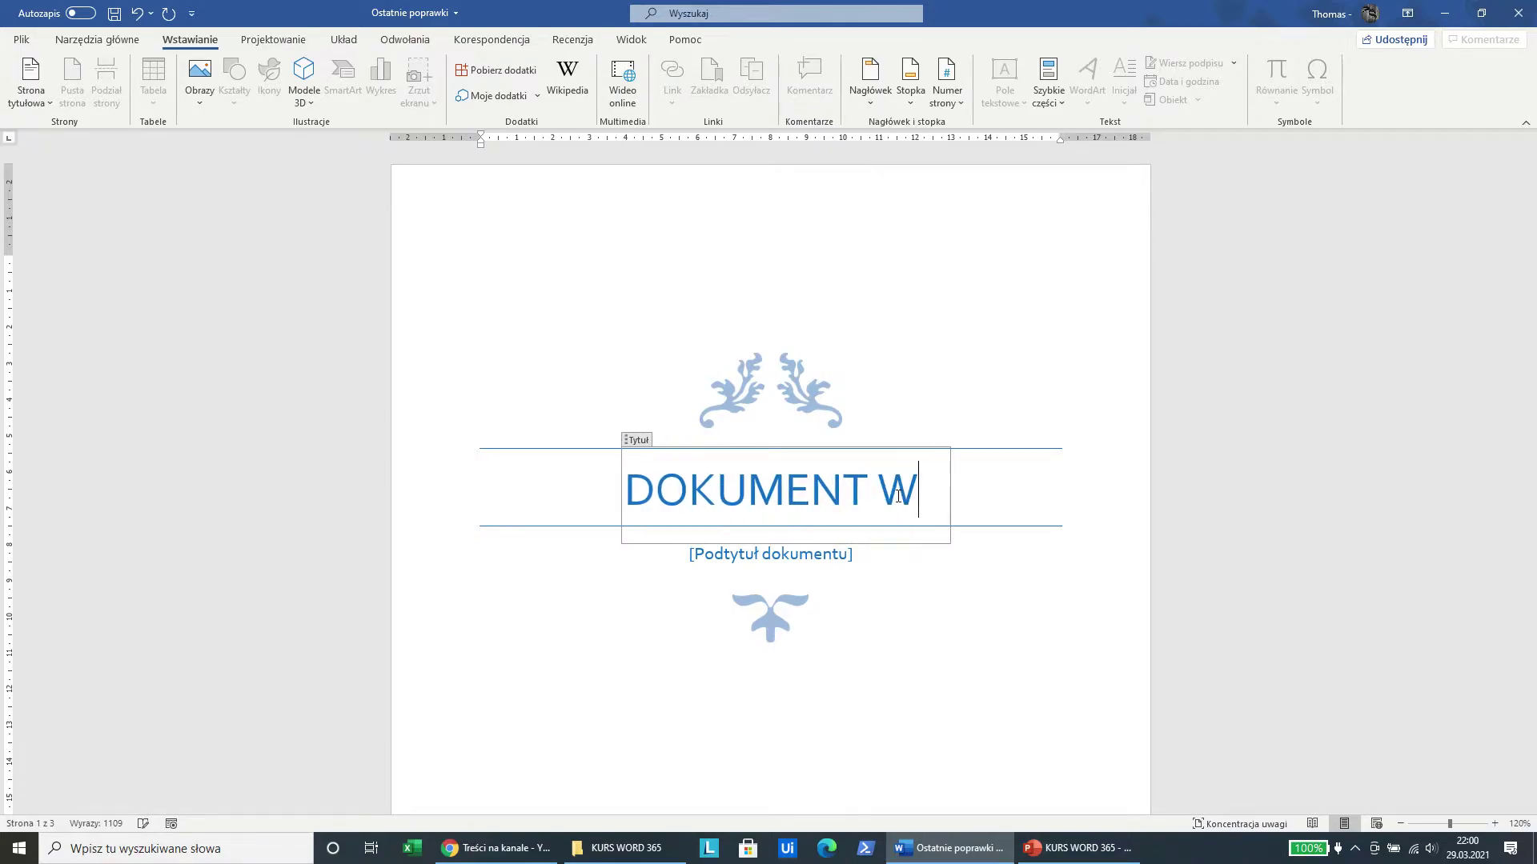
text(ORD 365)
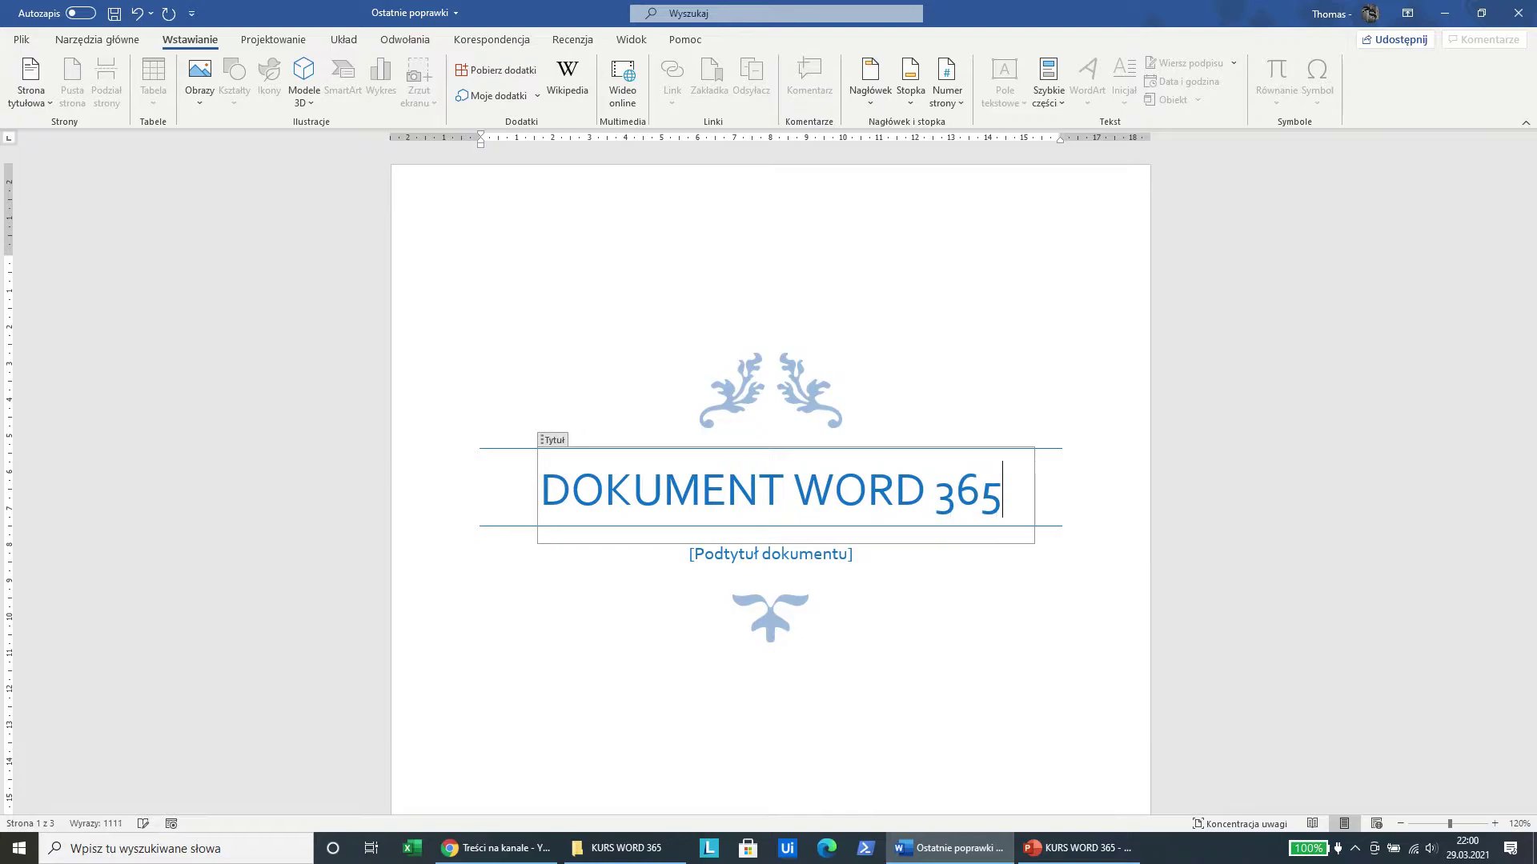
click(1116, 264)
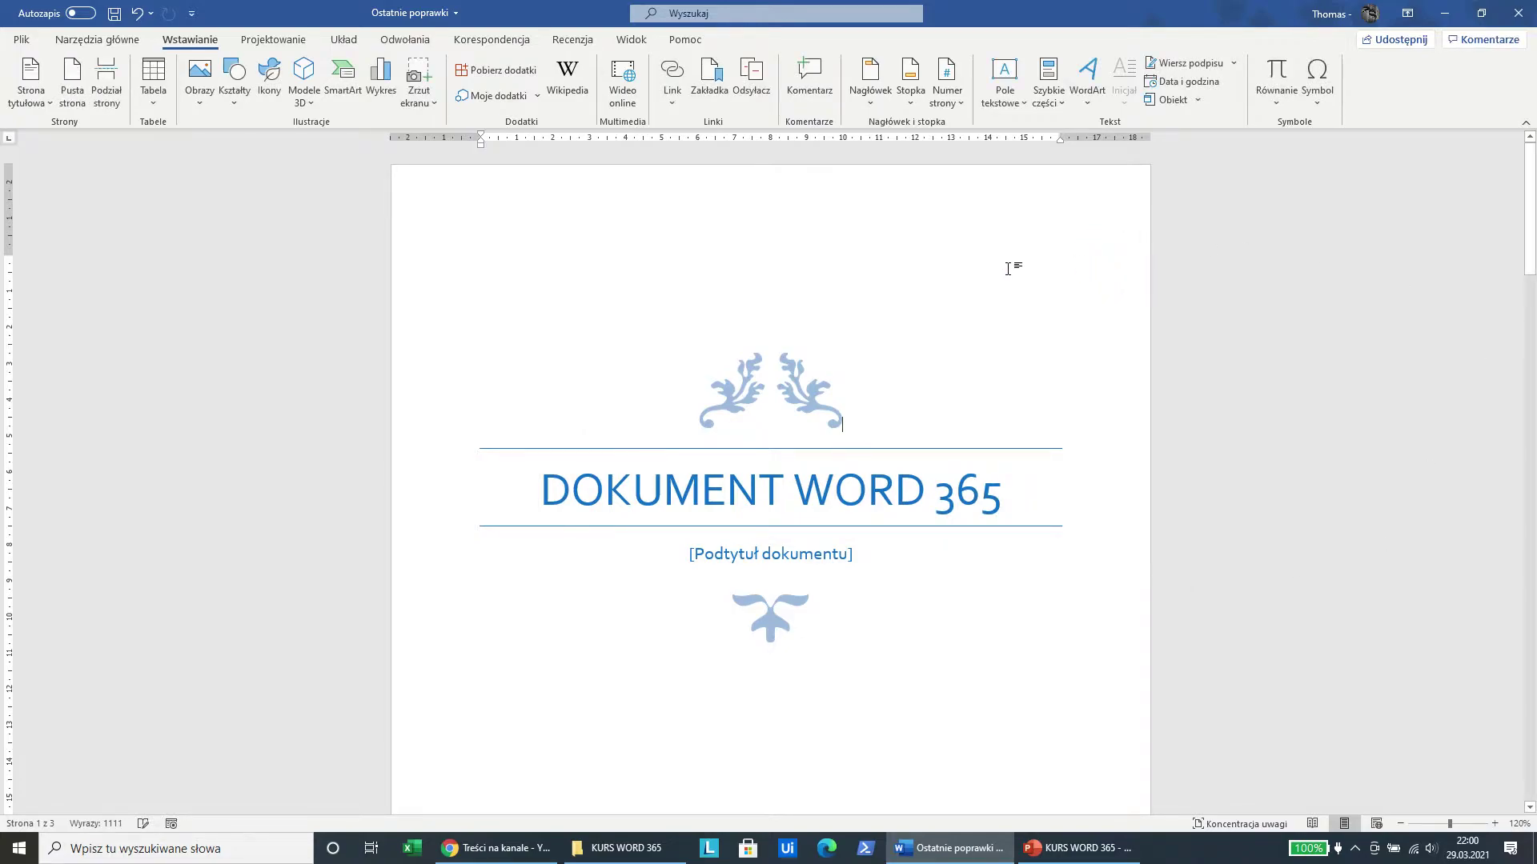
scroll(1032, 336, down, 5)
scroll(1053, 372, down, 1)
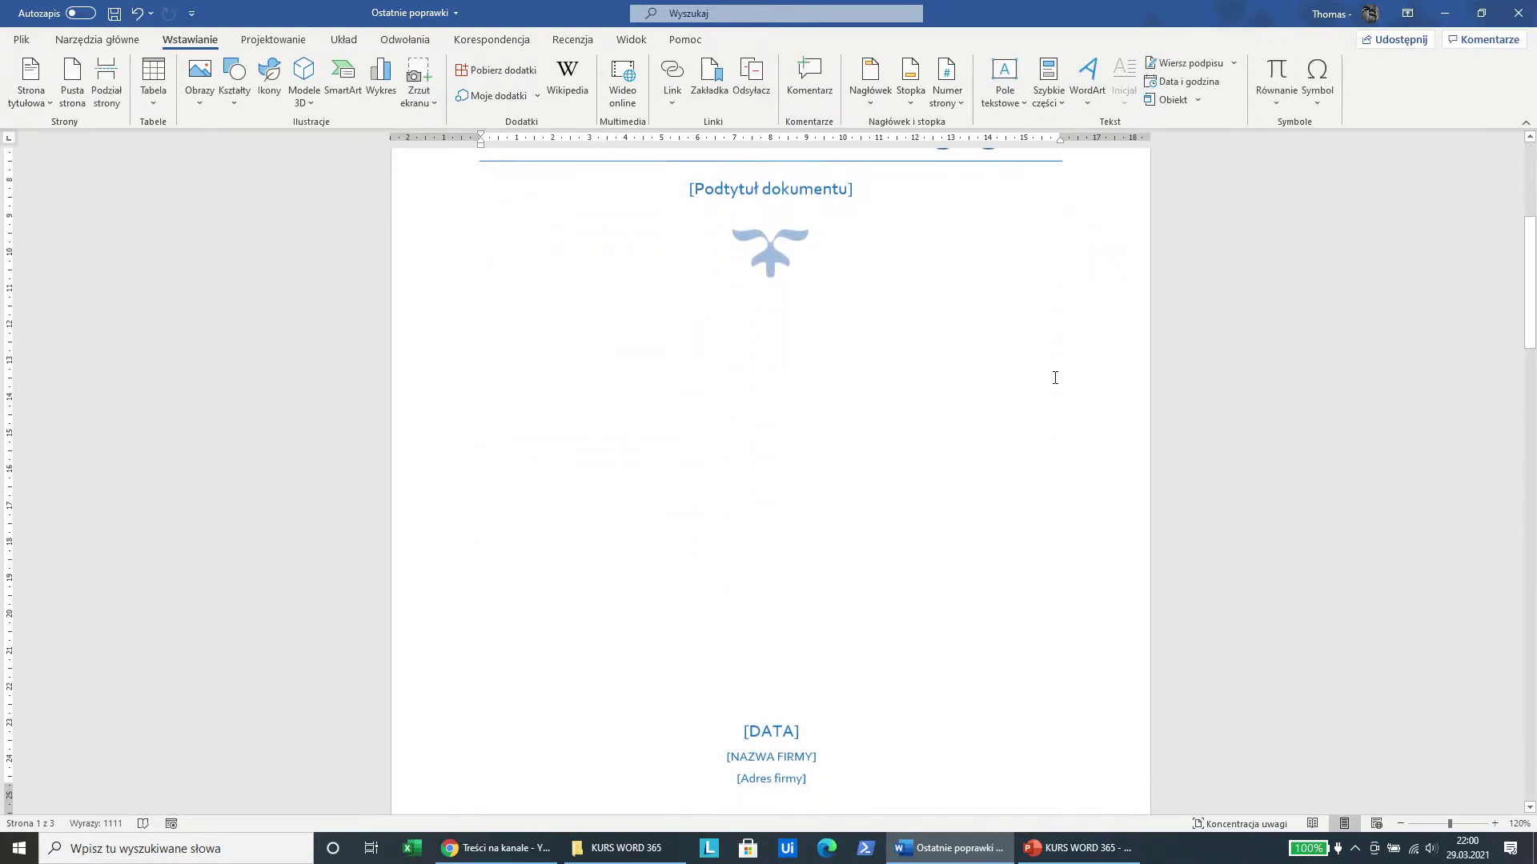
scroll(985, 576, down, 4)
scroll(1026, 590, down, 2)
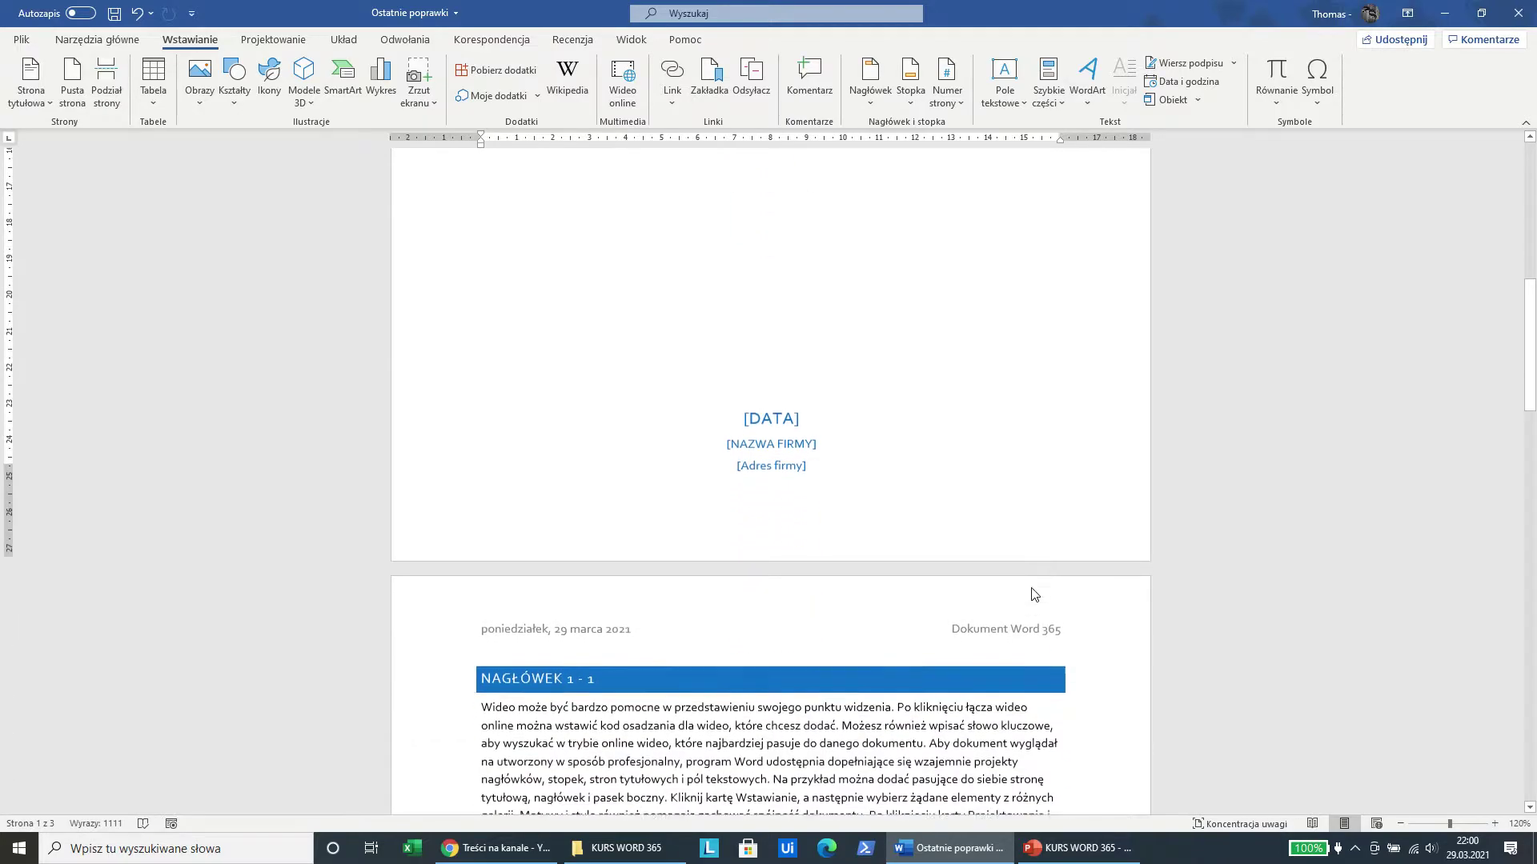
scroll(1125, 635, down, 4)
scroll(1125, 634, down, 4)
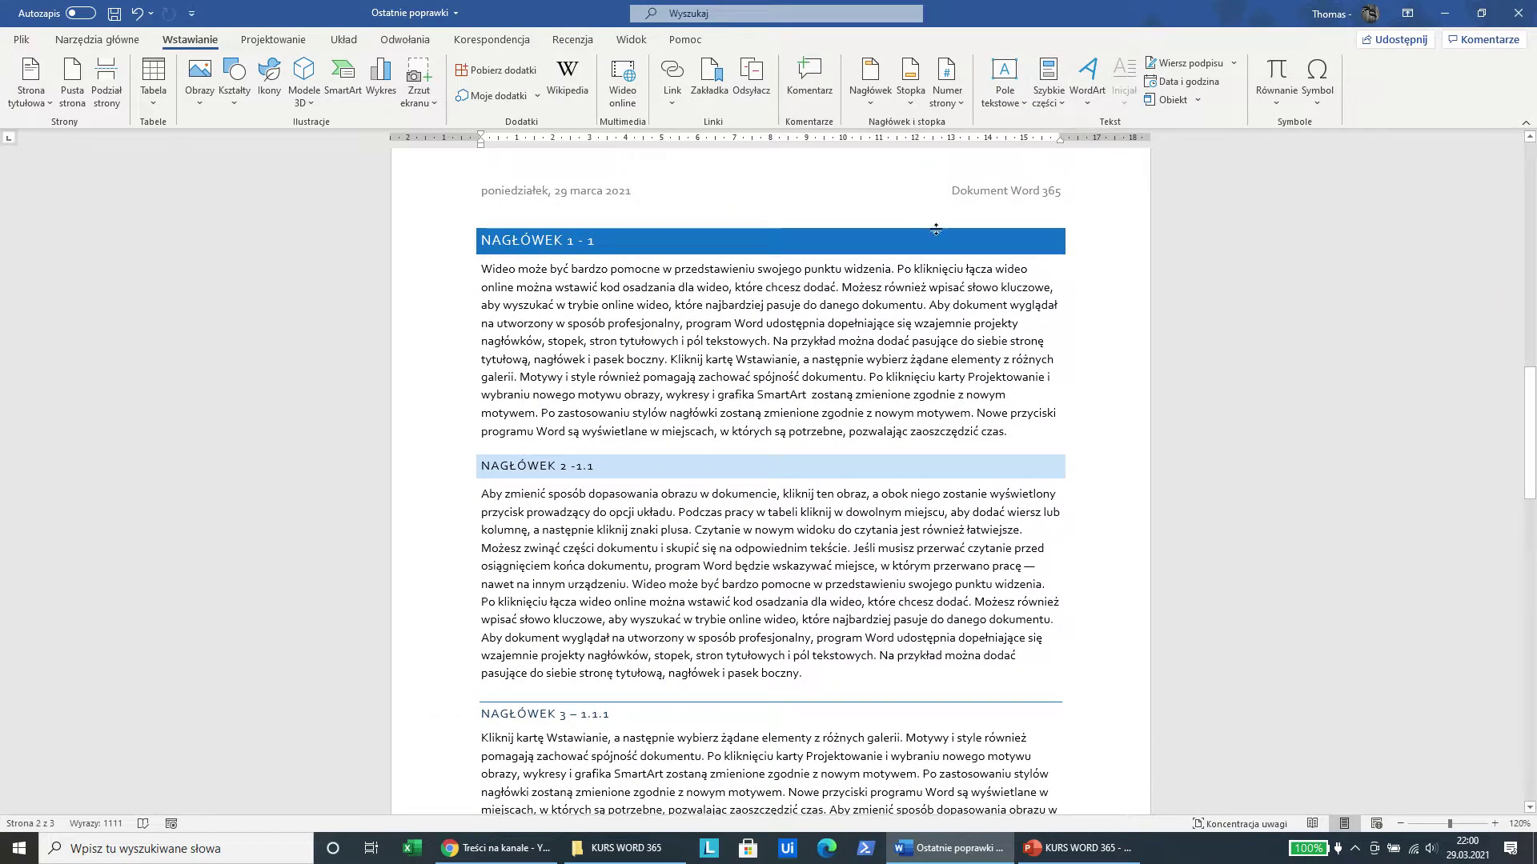
drag(1529, 409, 1530, 601)
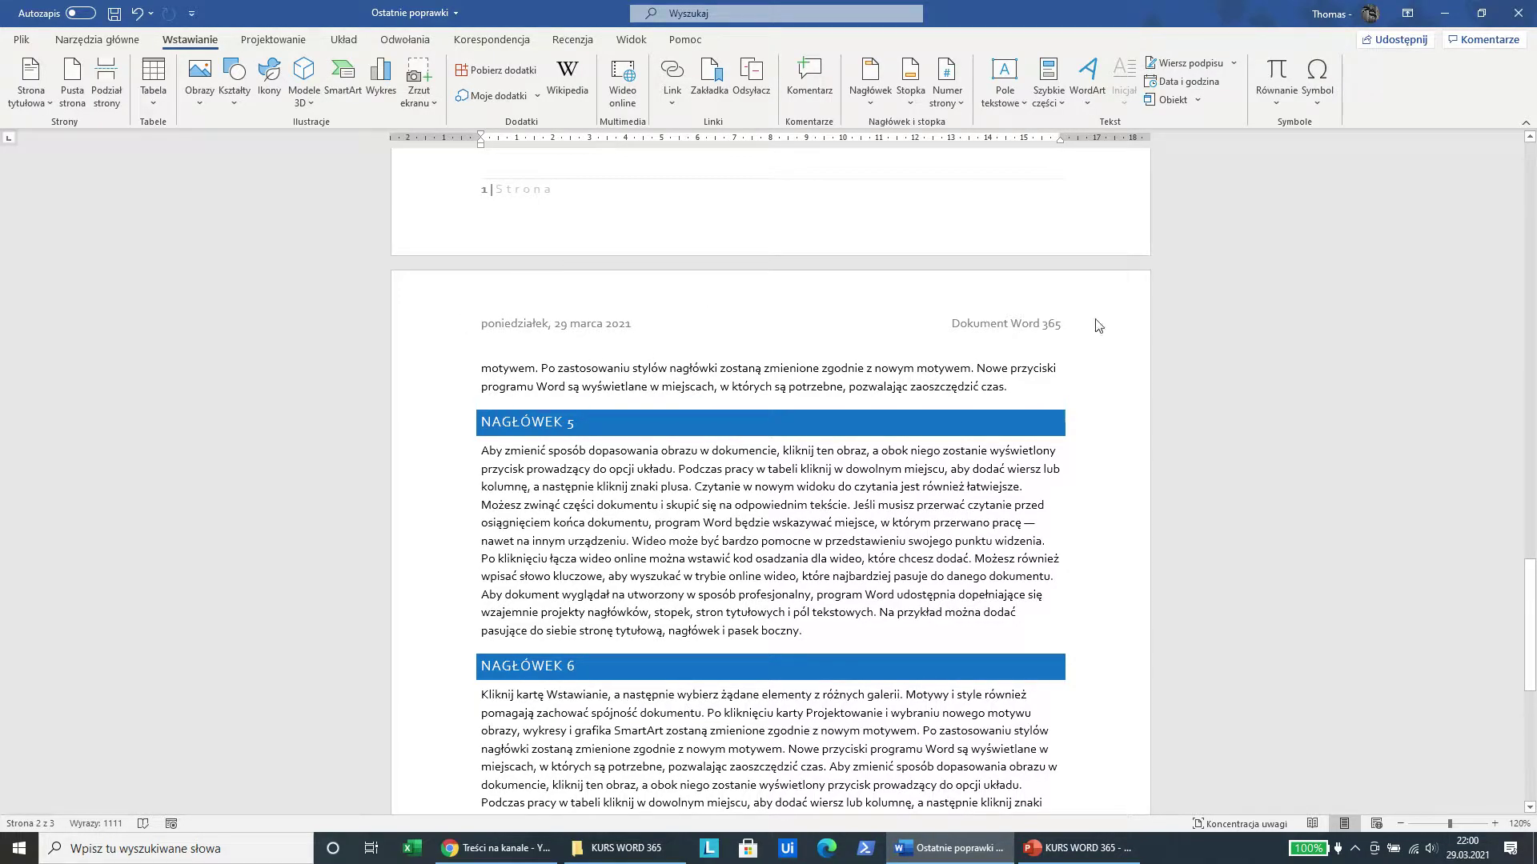
drag(1529, 624, 1508, 130)
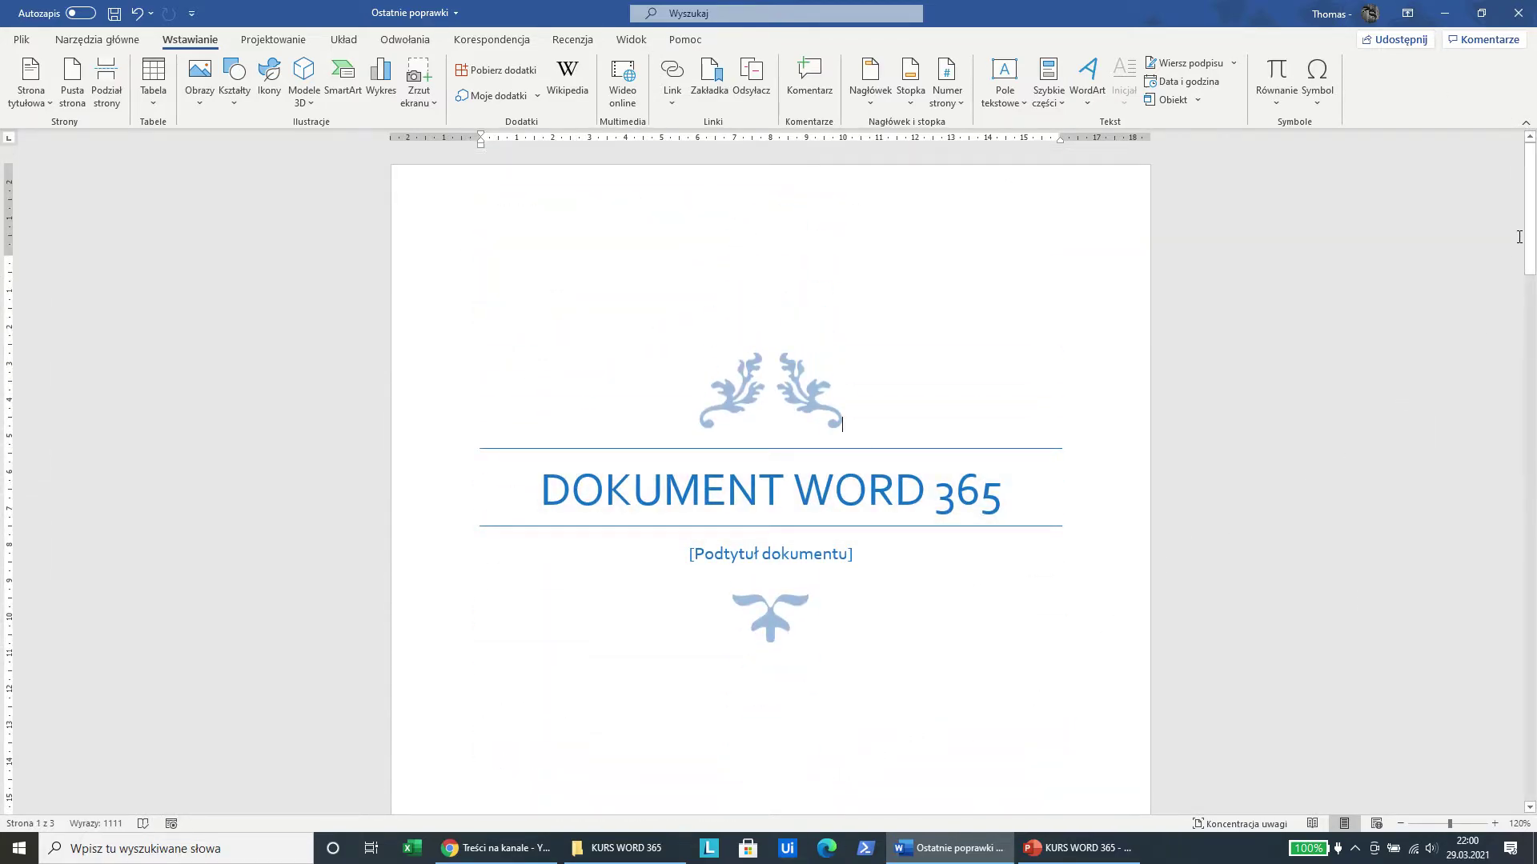
click(1078, 848)
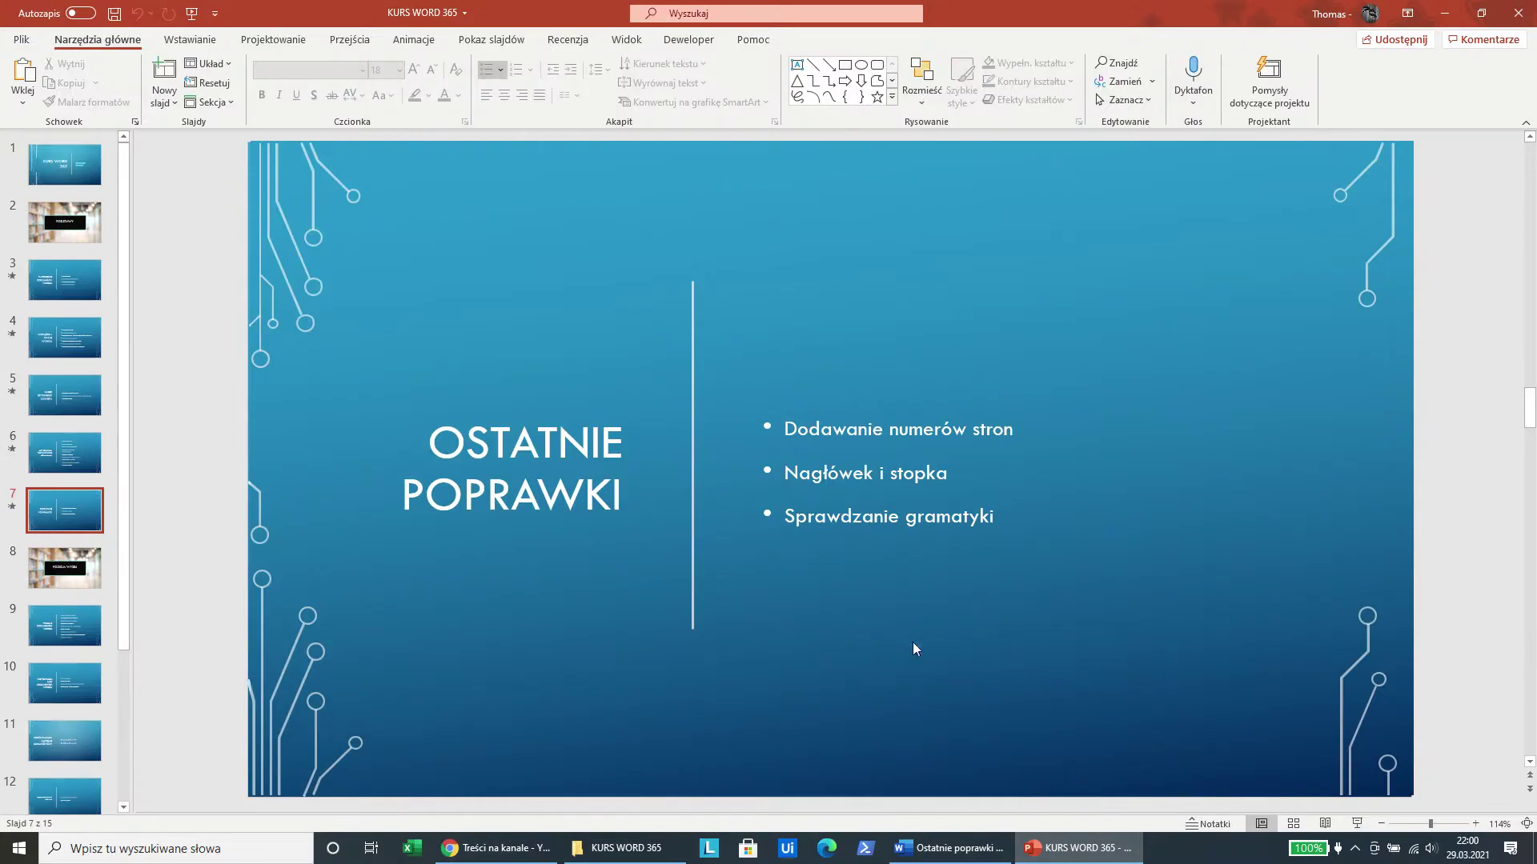
key(alt+Tab)
mouse_move(1529, 168)
mouse_down()
mouse_move(1487, 409)
mouse_move(1487, 391)
mouse_up()
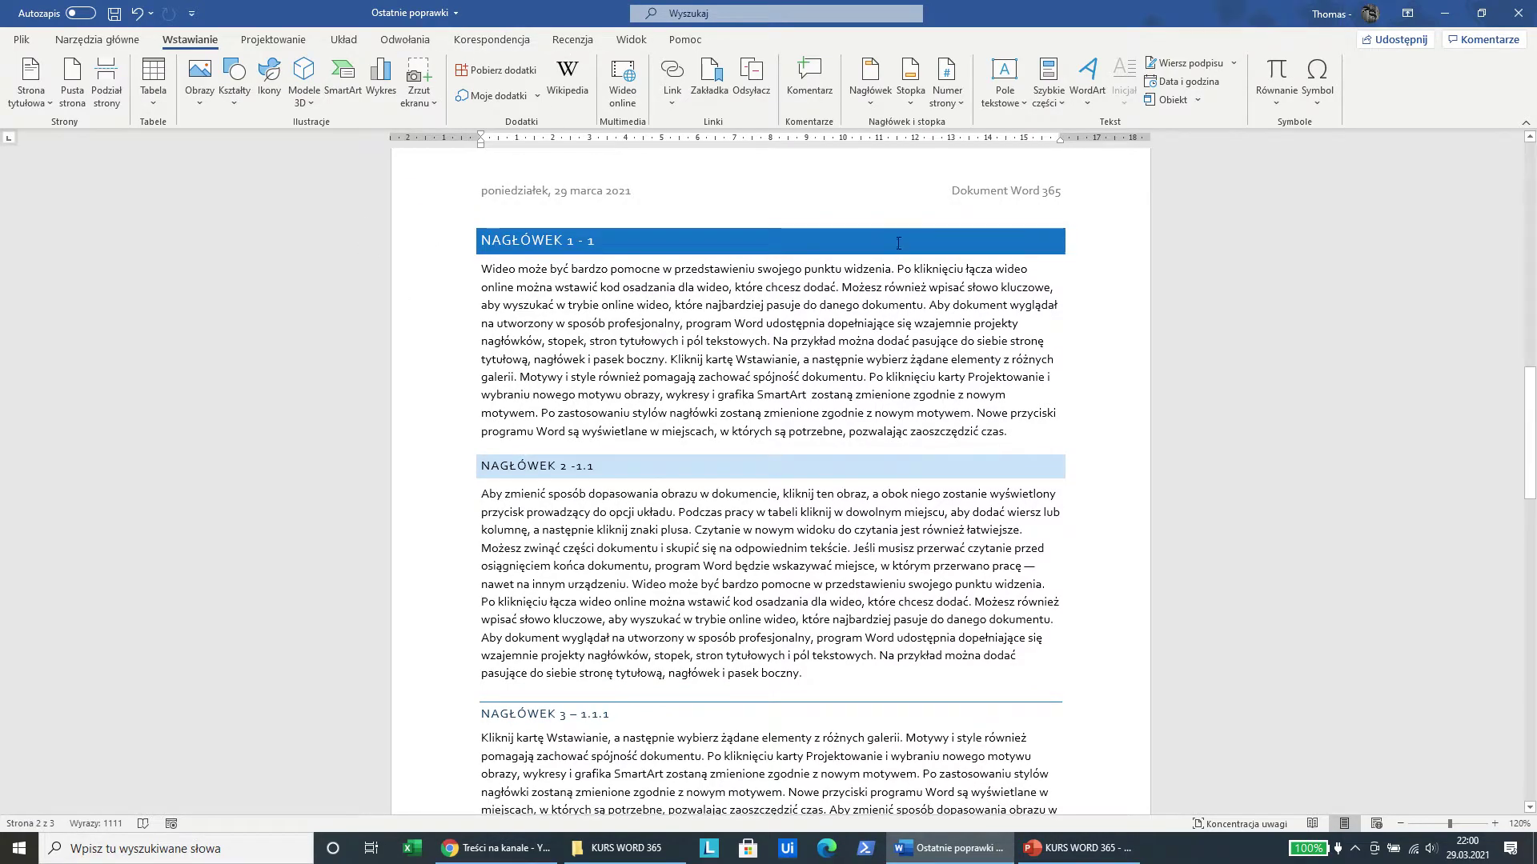
Run the Redaktor (Editor) check from the Home ribbon, which reports one grammar suggestion
click(630, 40)
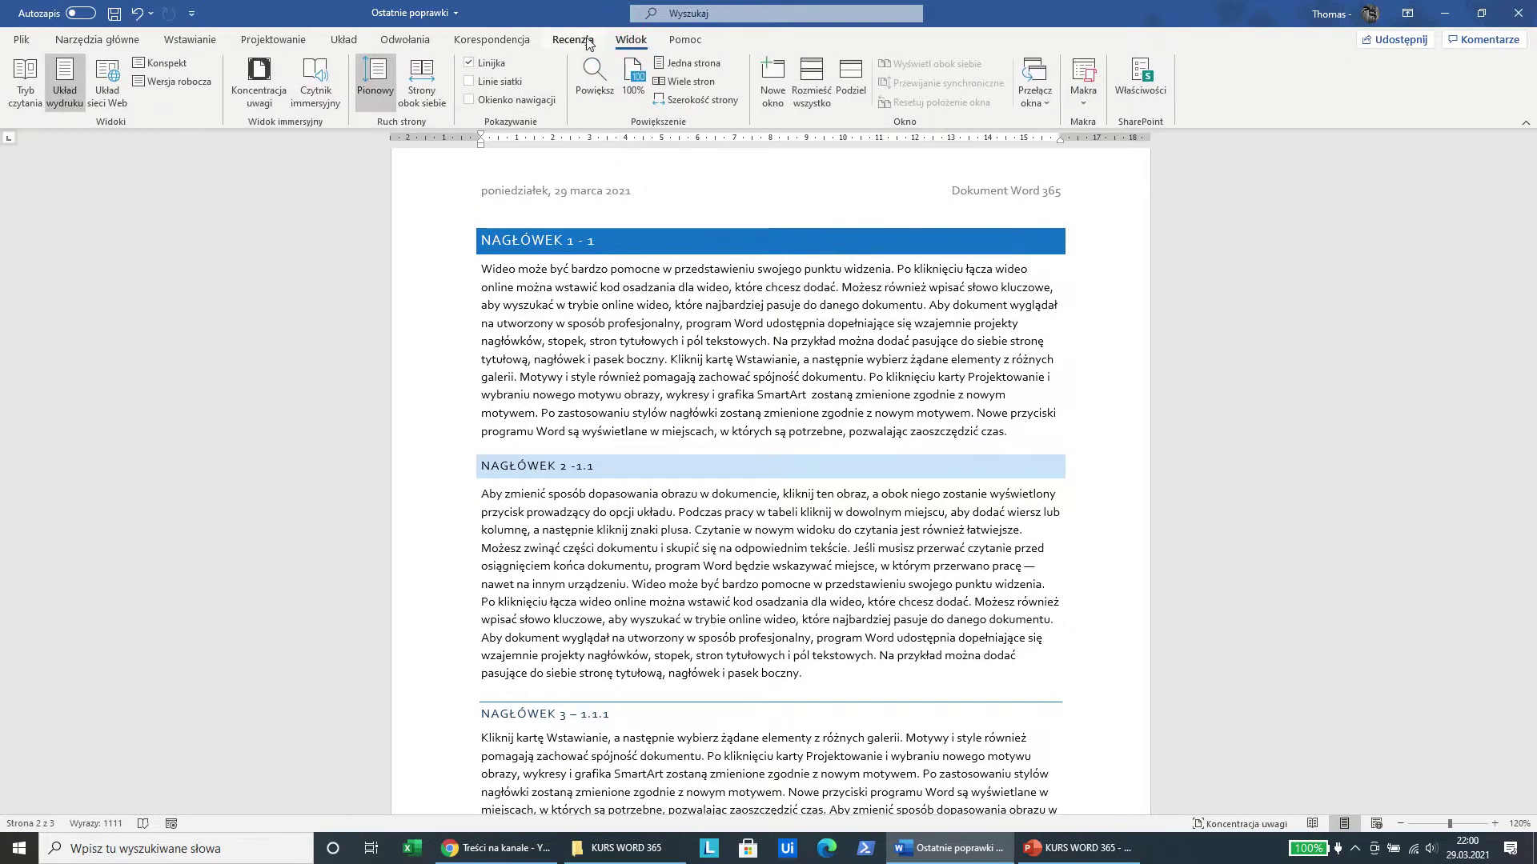
click(600, 42)
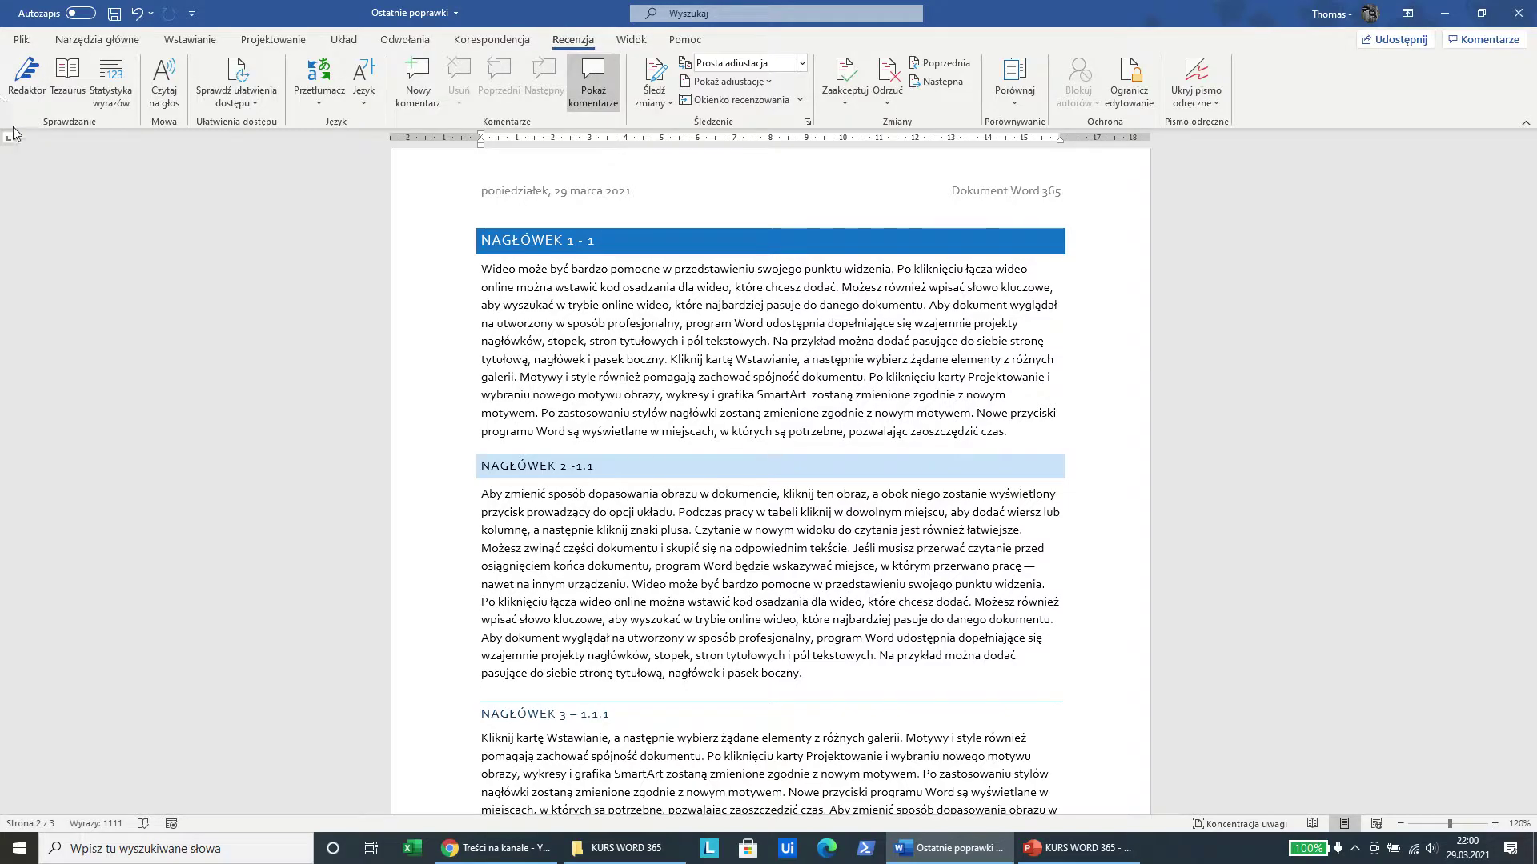
click(90, 41)
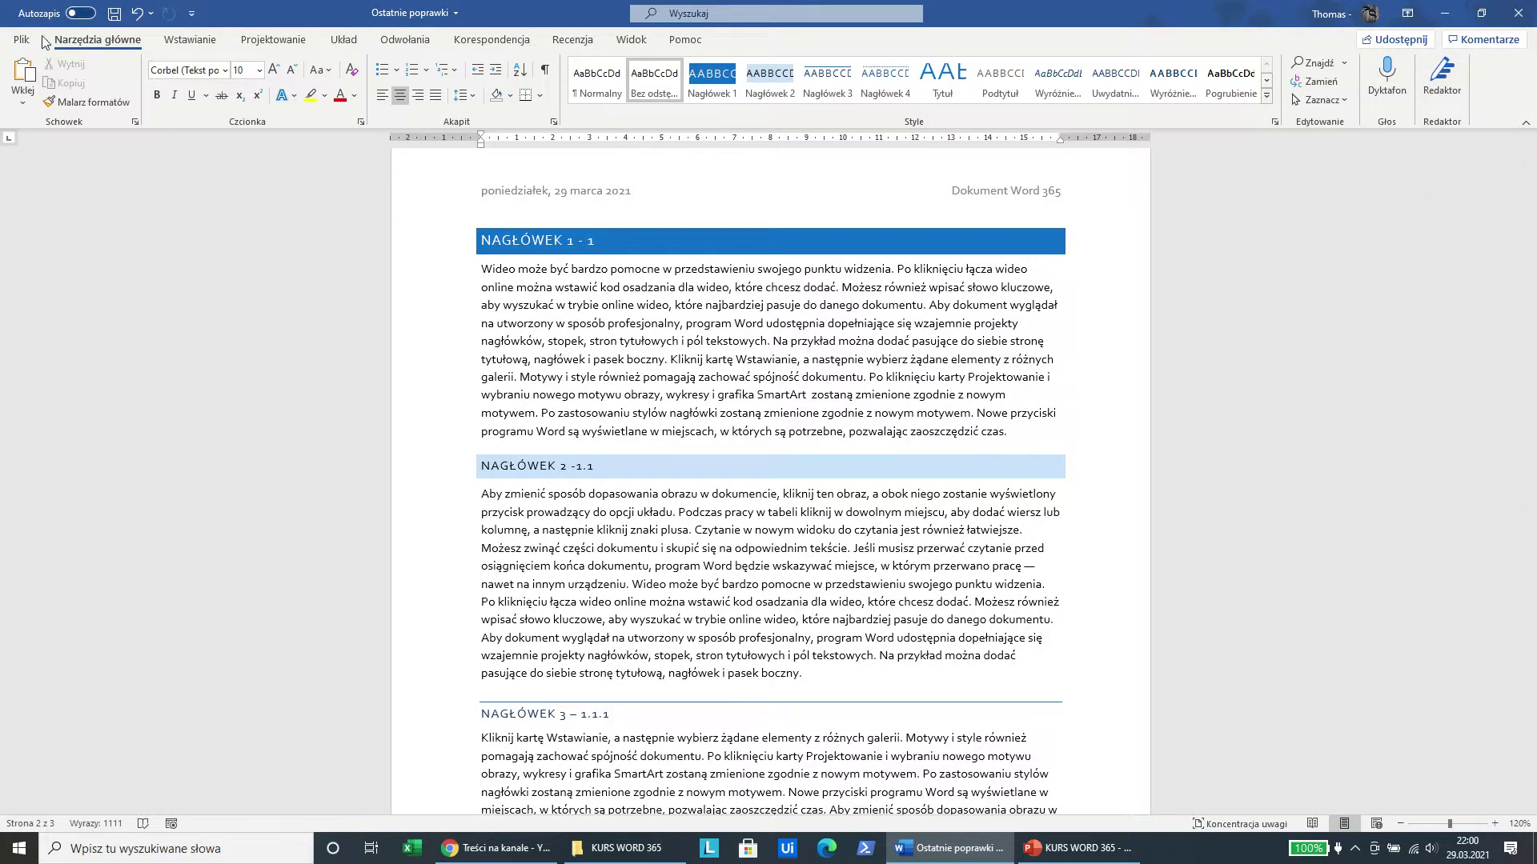
click(1456, 67)
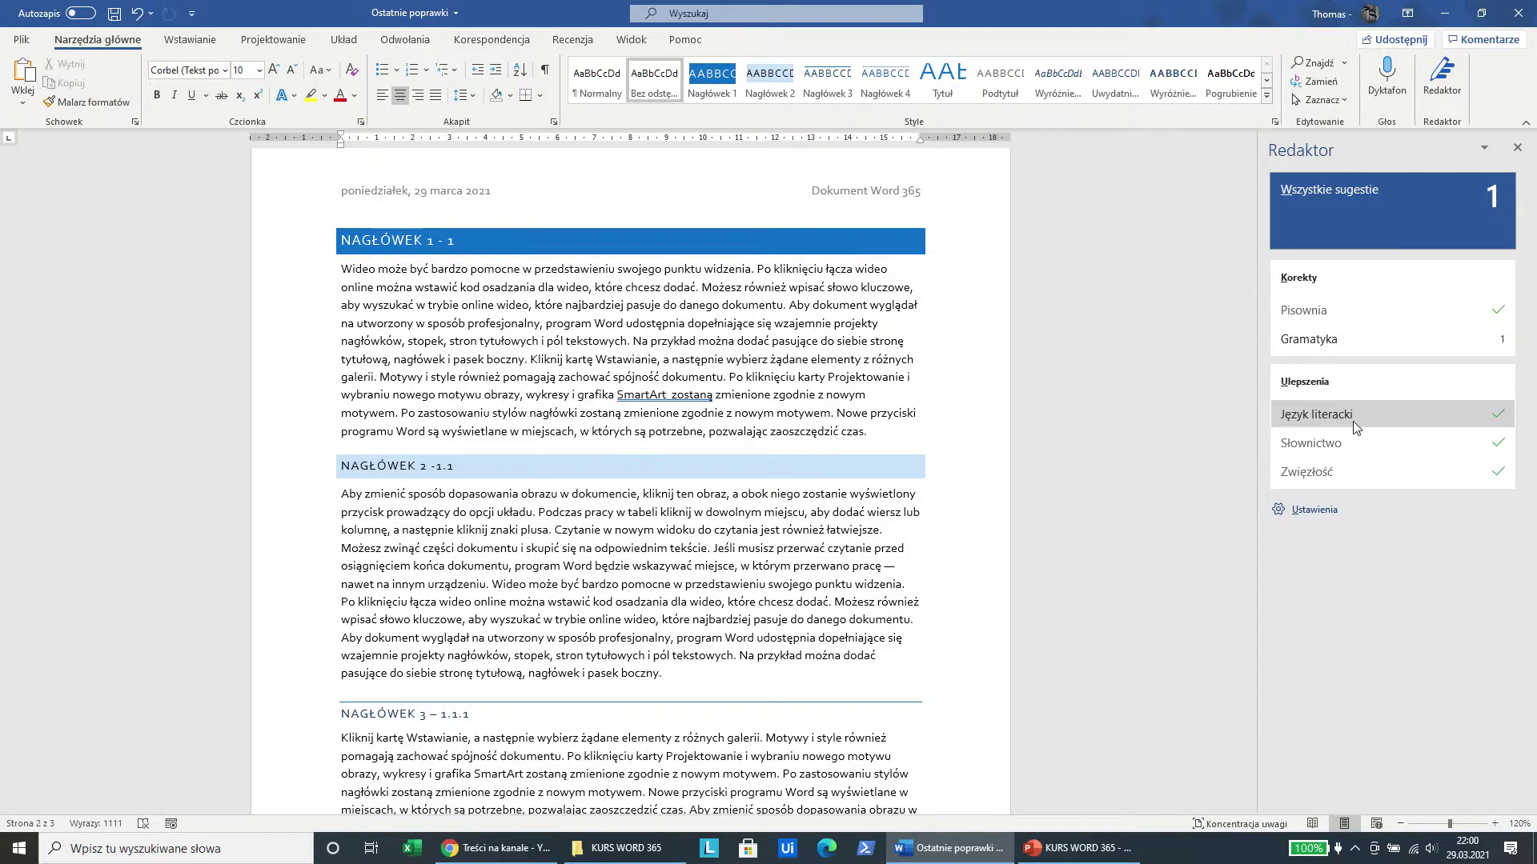
Fix the double space after 'SmartArt' with the Editor's single-space grammar suggestion
click(1400, 335)
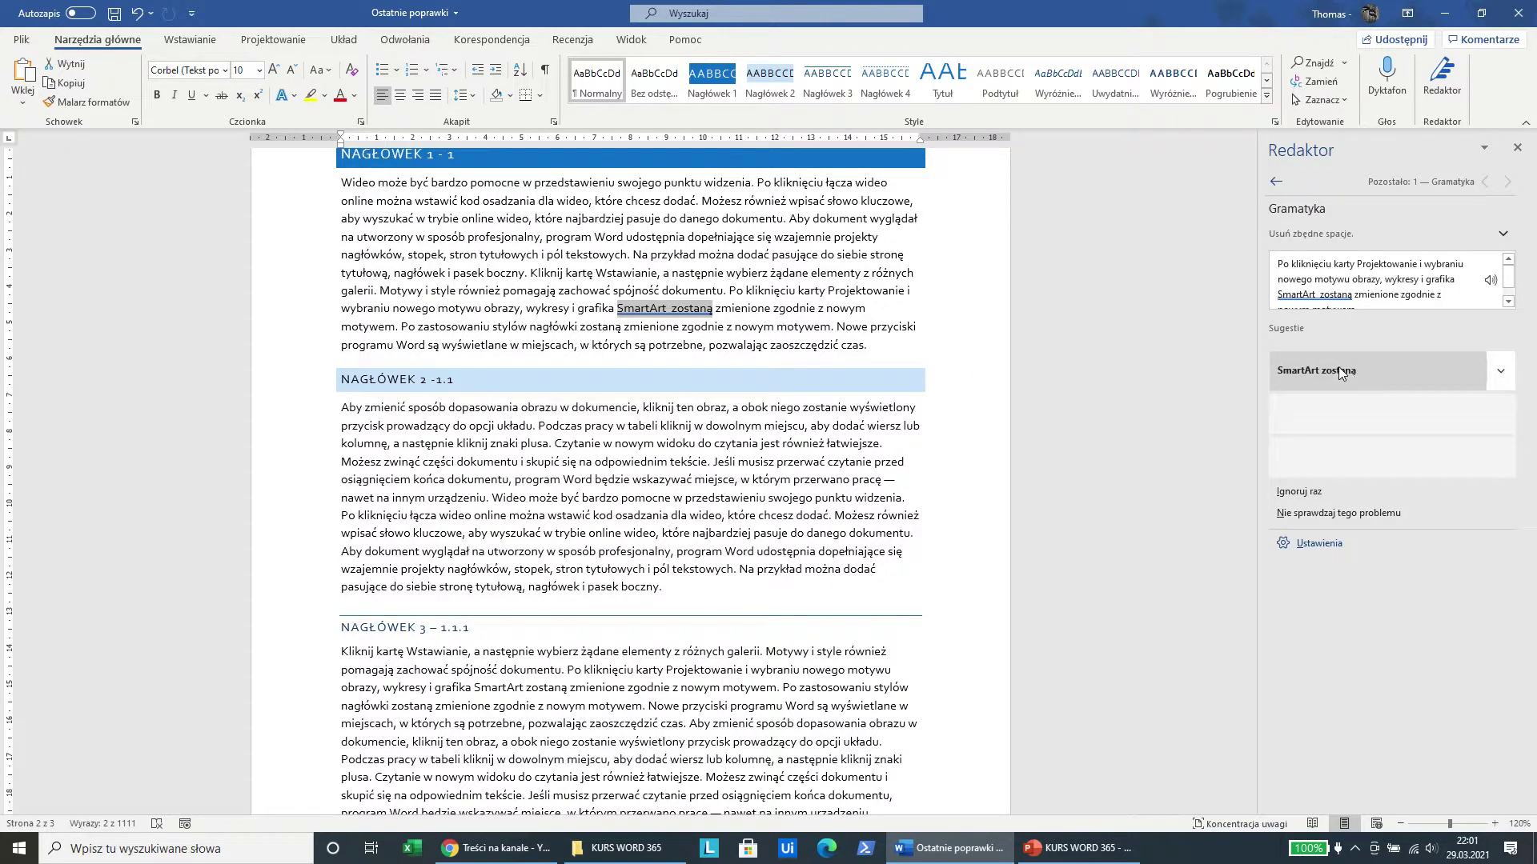
click(663, 311)
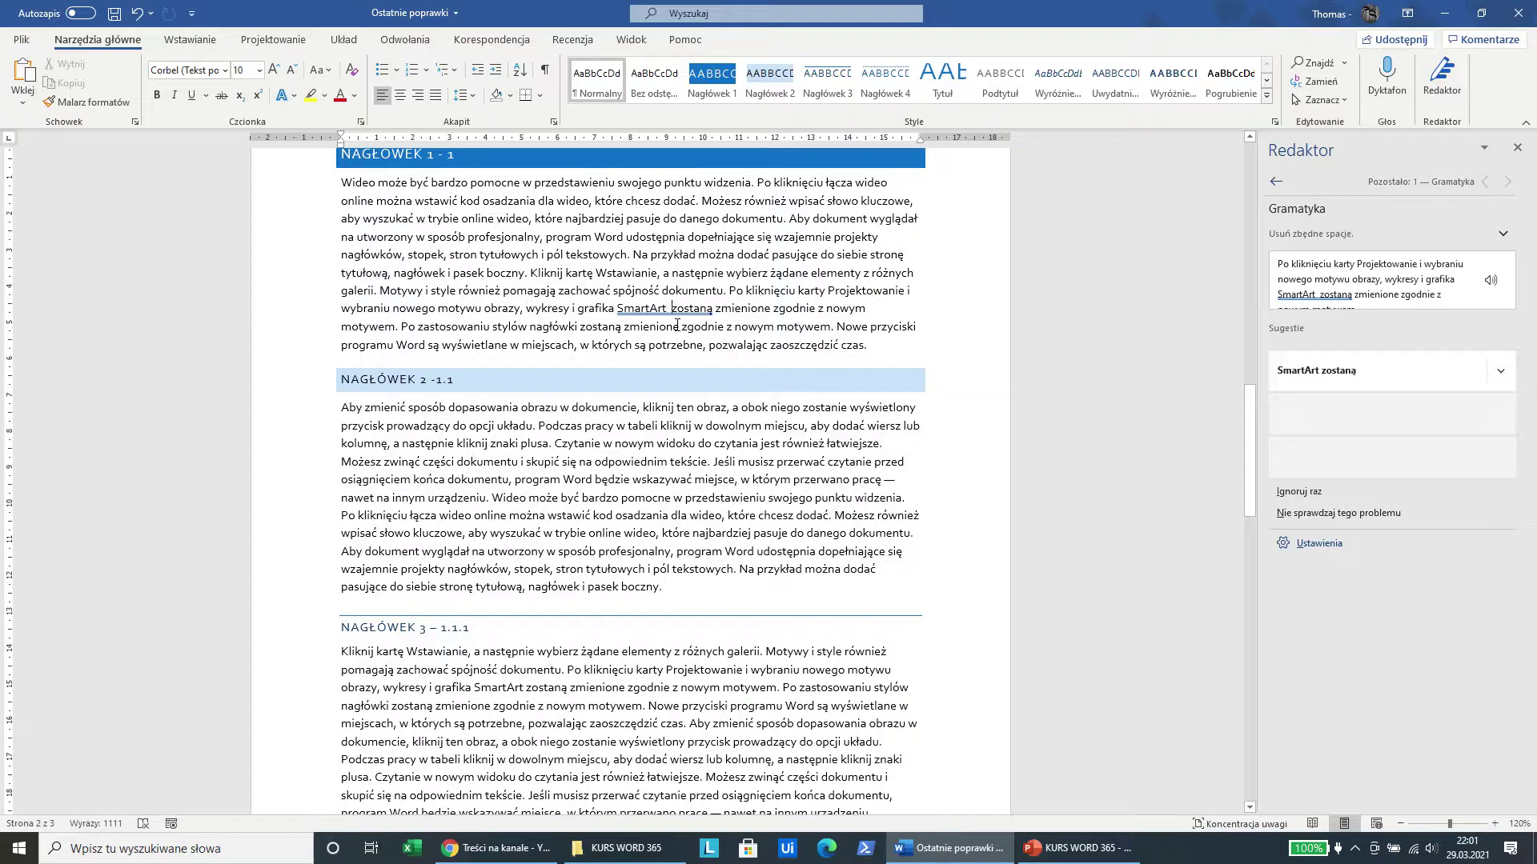
click(1350, 368)
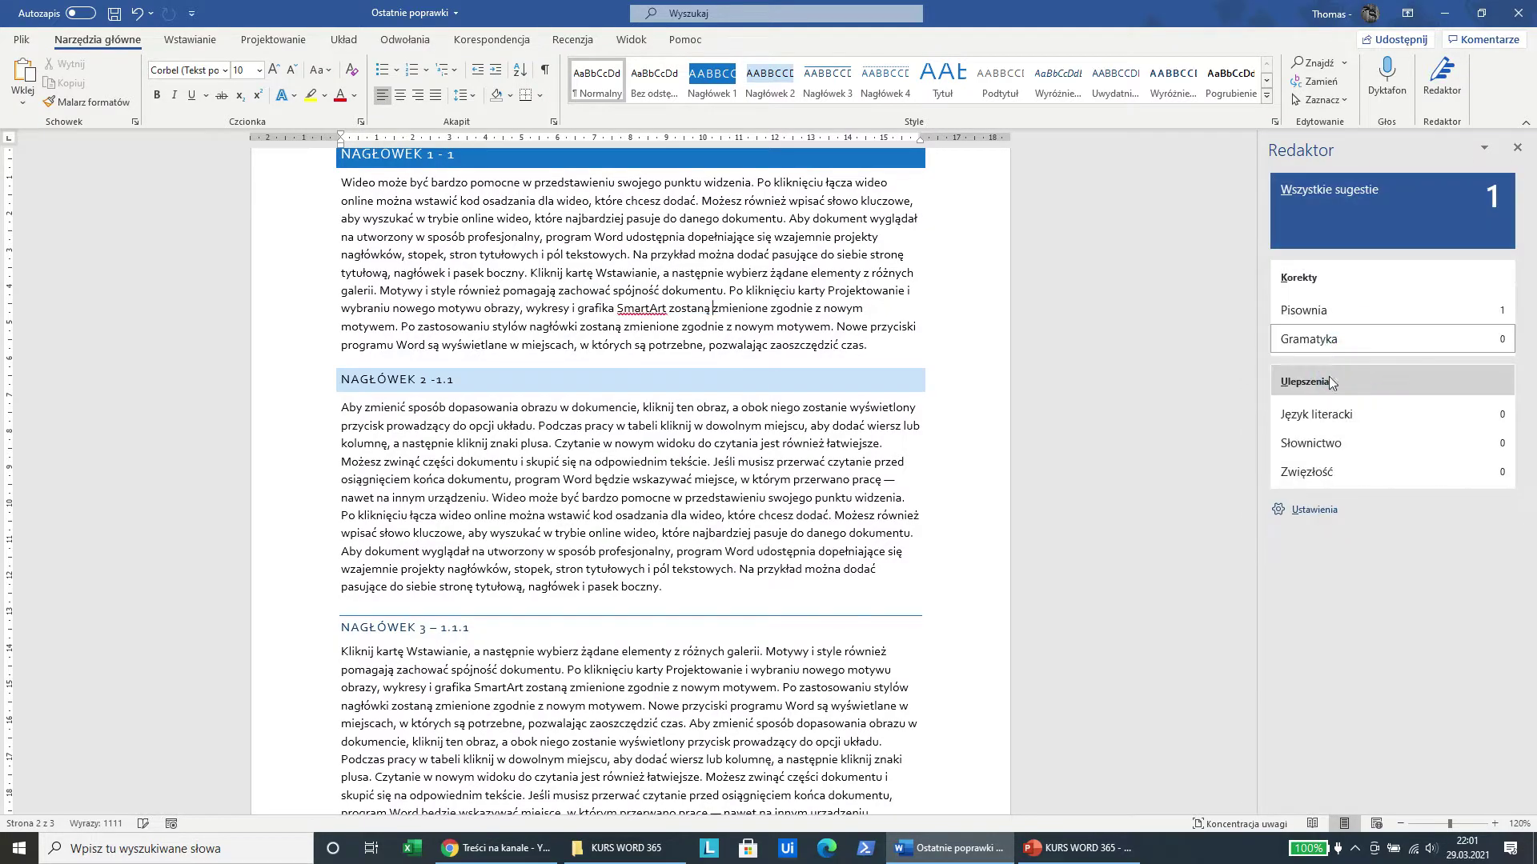
Ignore all occurrences of 'SmartArt' as a spelling error
click(1345, 312)
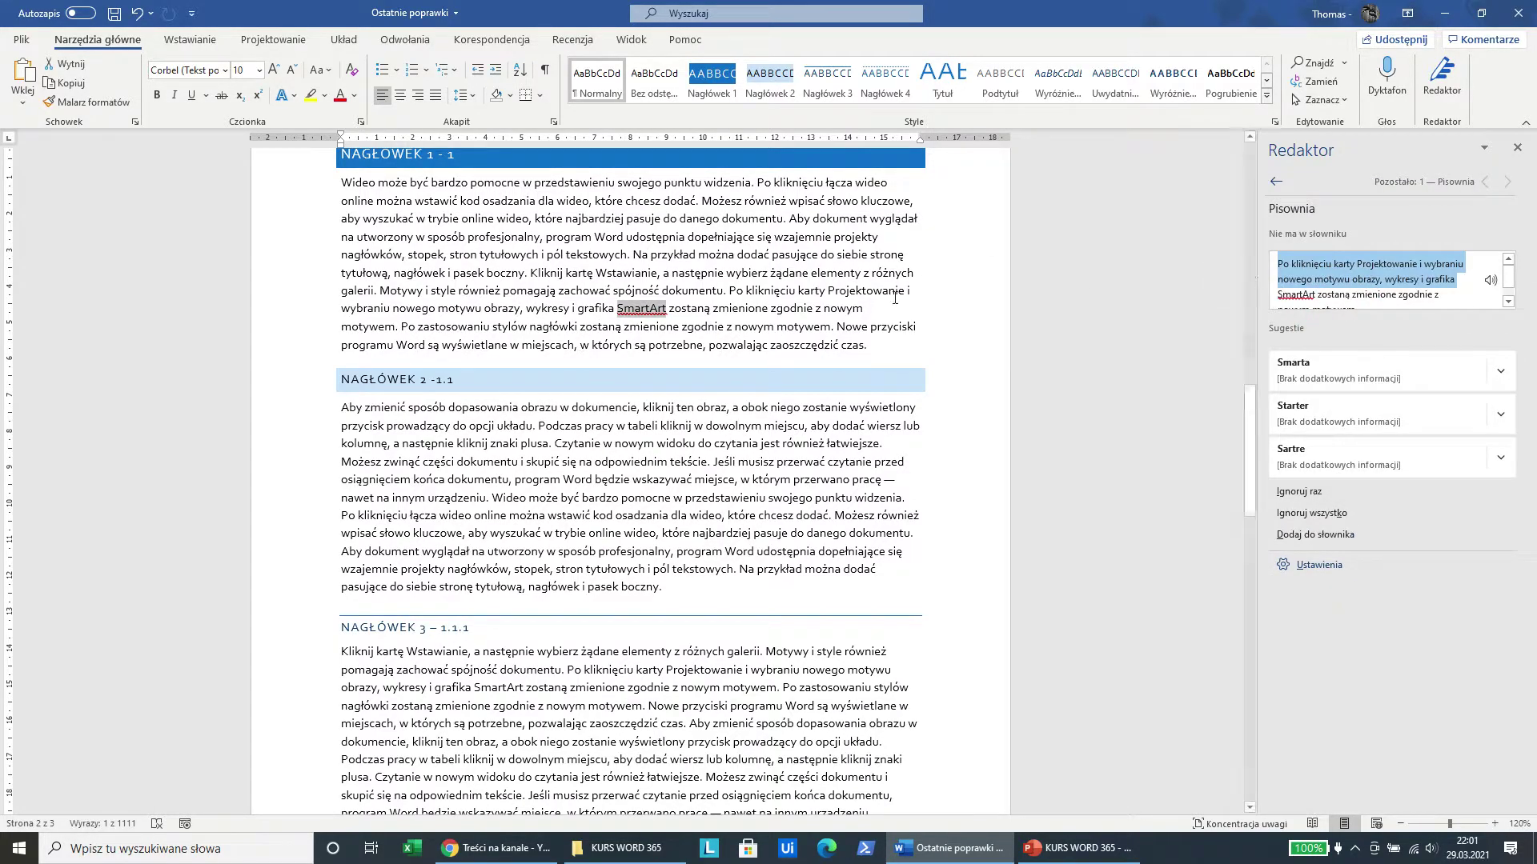
right_click(660, 318)
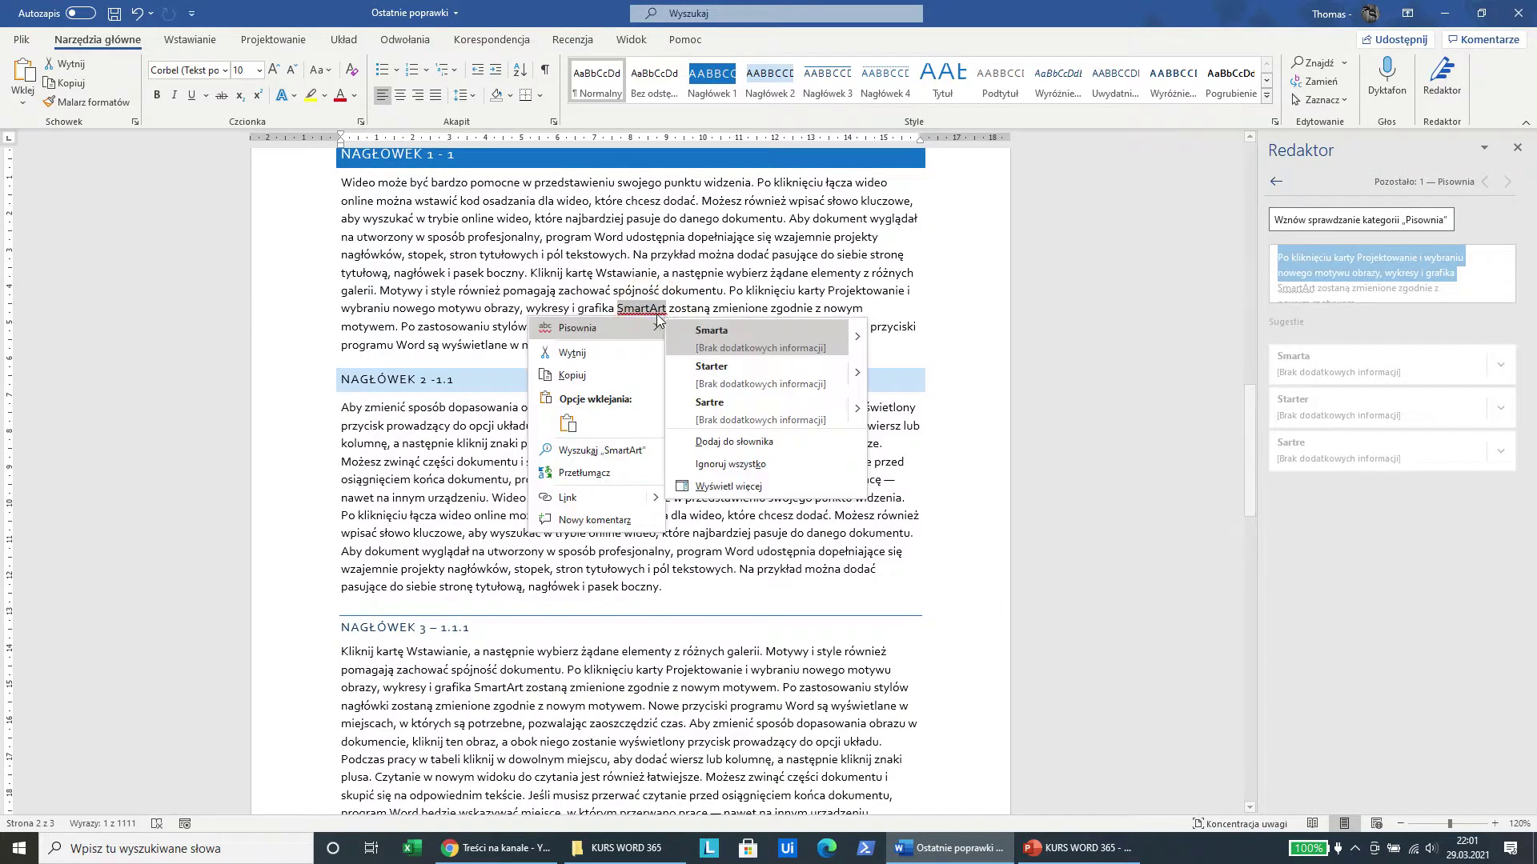
click(730, 466)
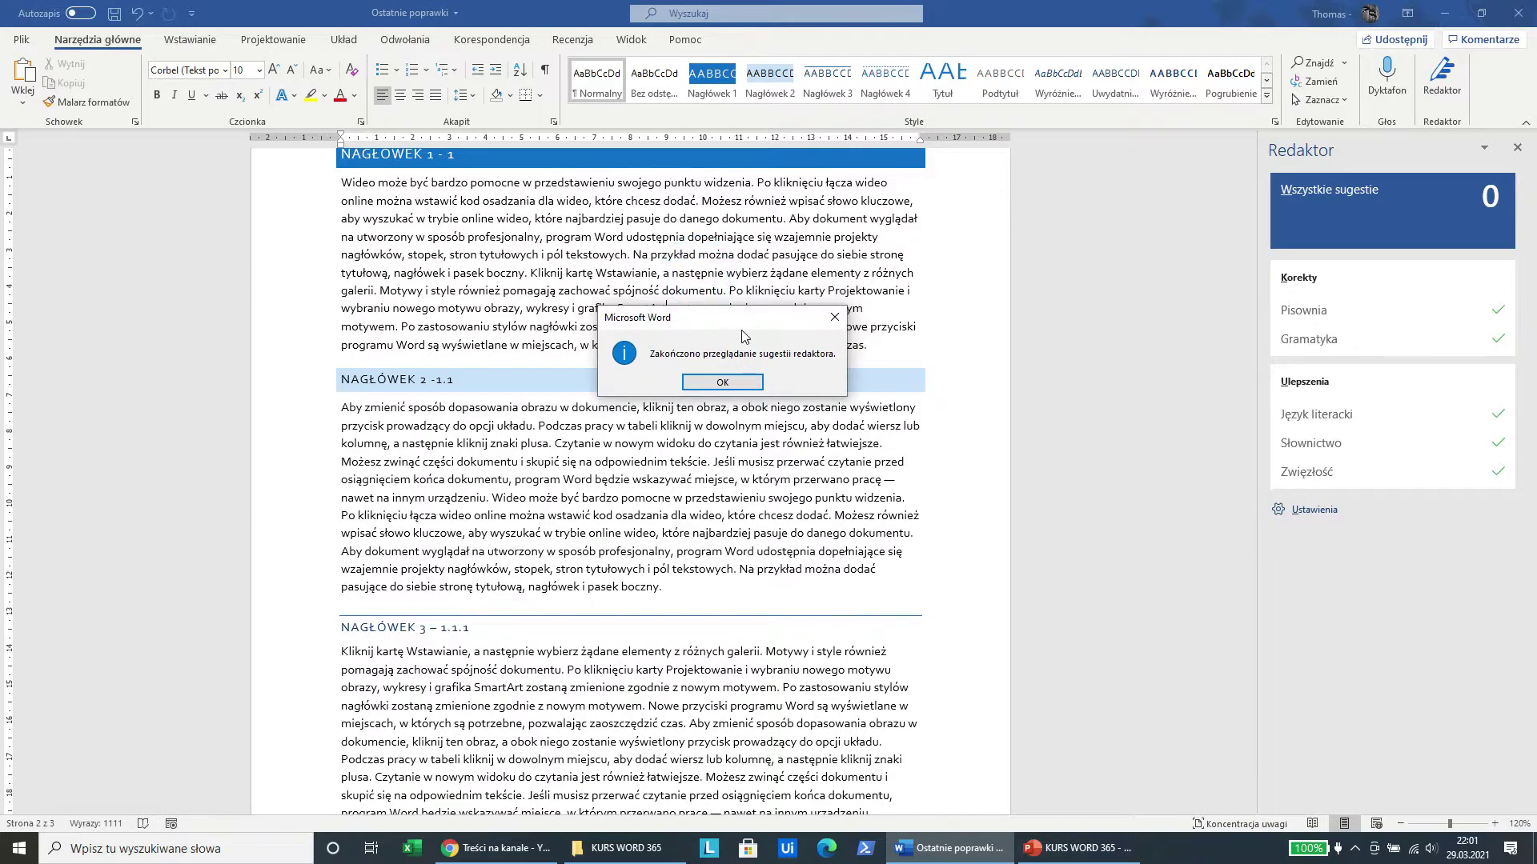
Dismiss the review-complete message and bring PowerPoint slide 7, 'Ostatnie poprawki', to front
click(722, 383)
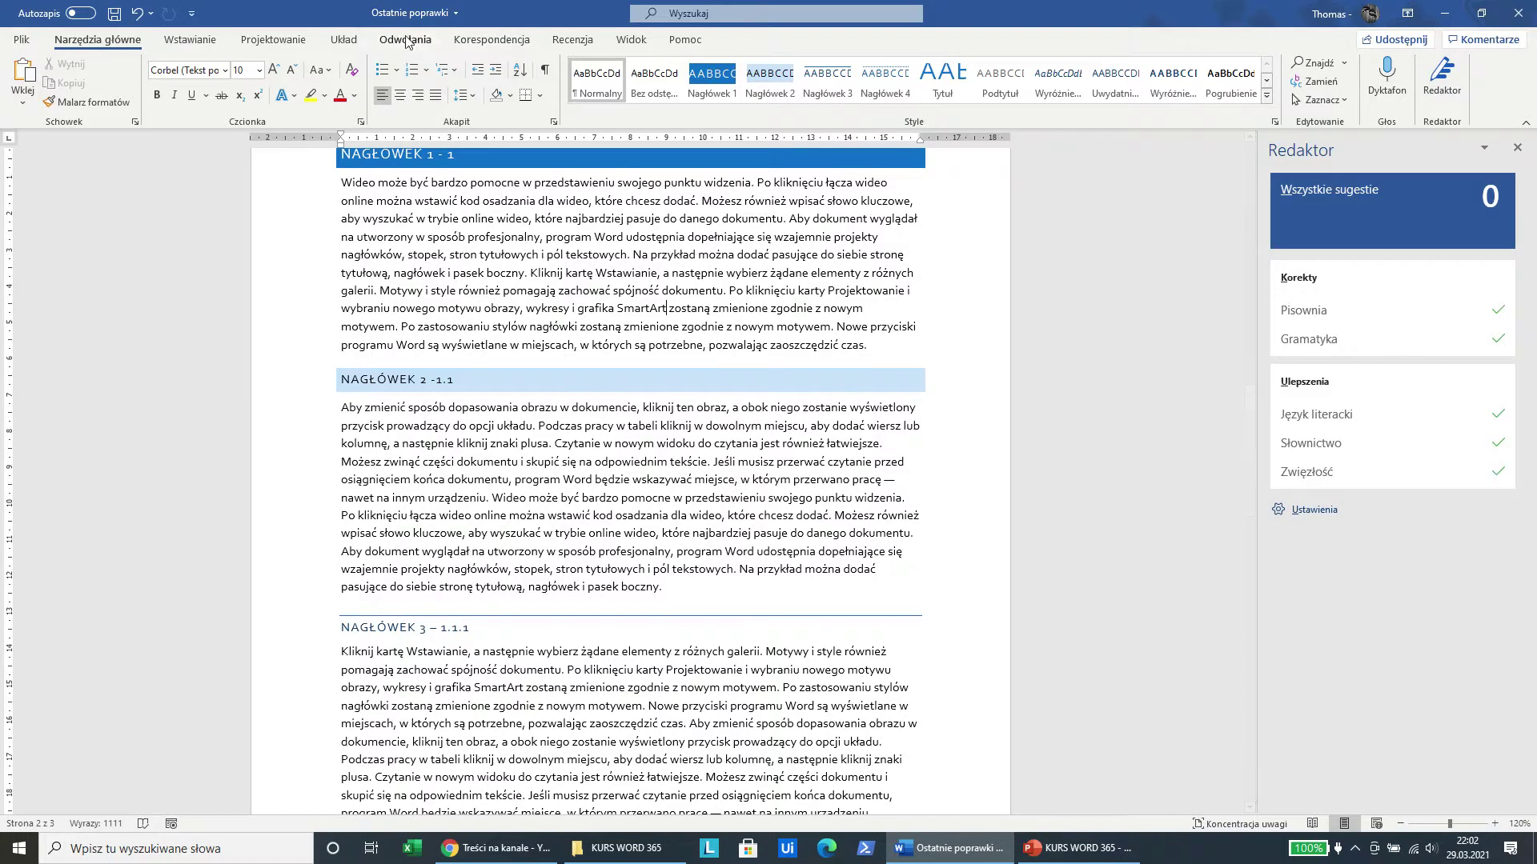
click(187, 40)
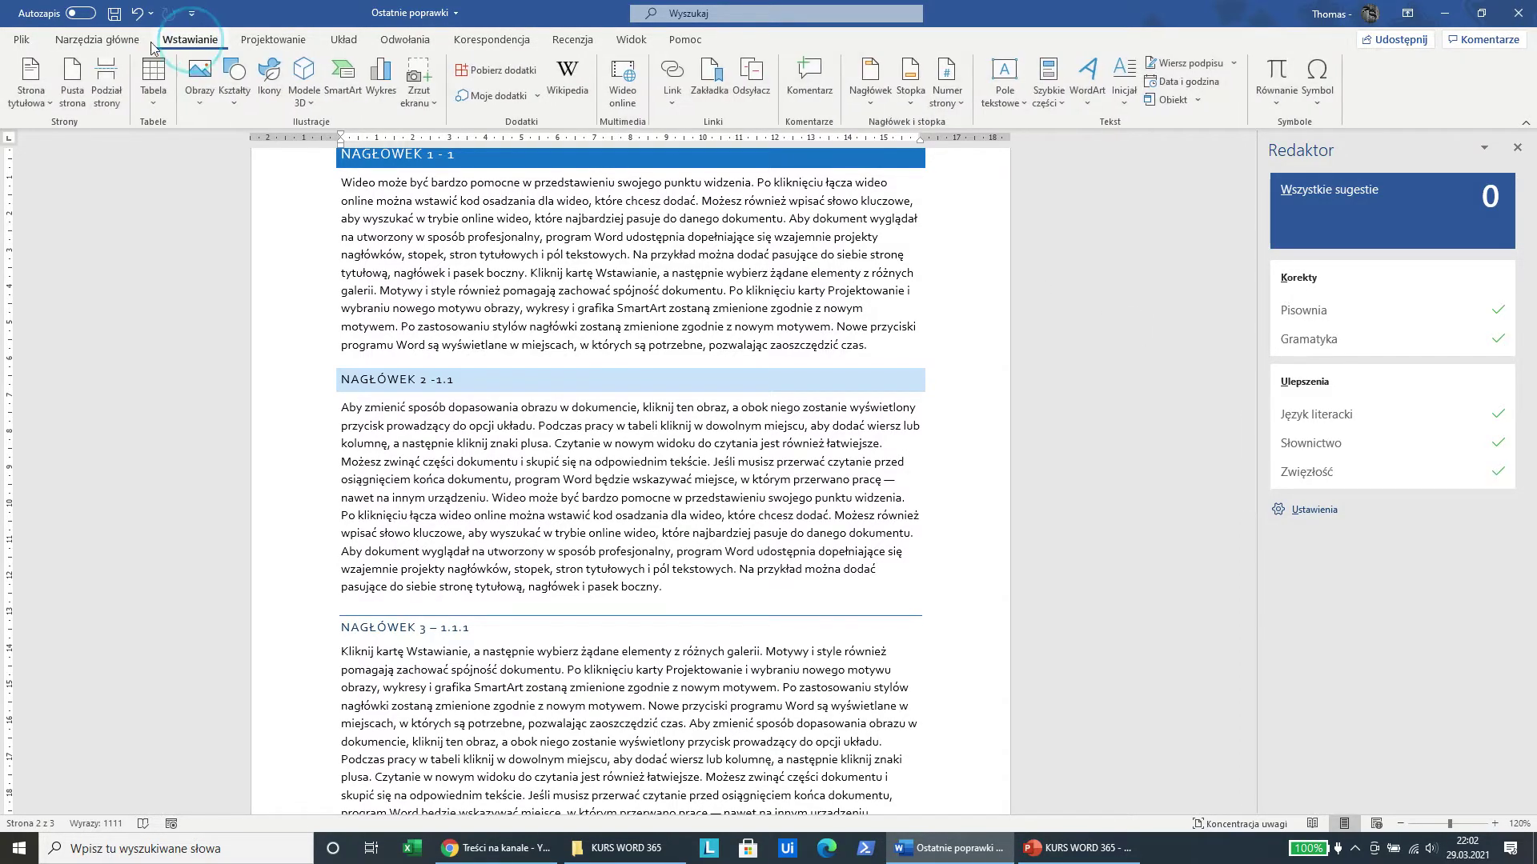
click(100, 40)
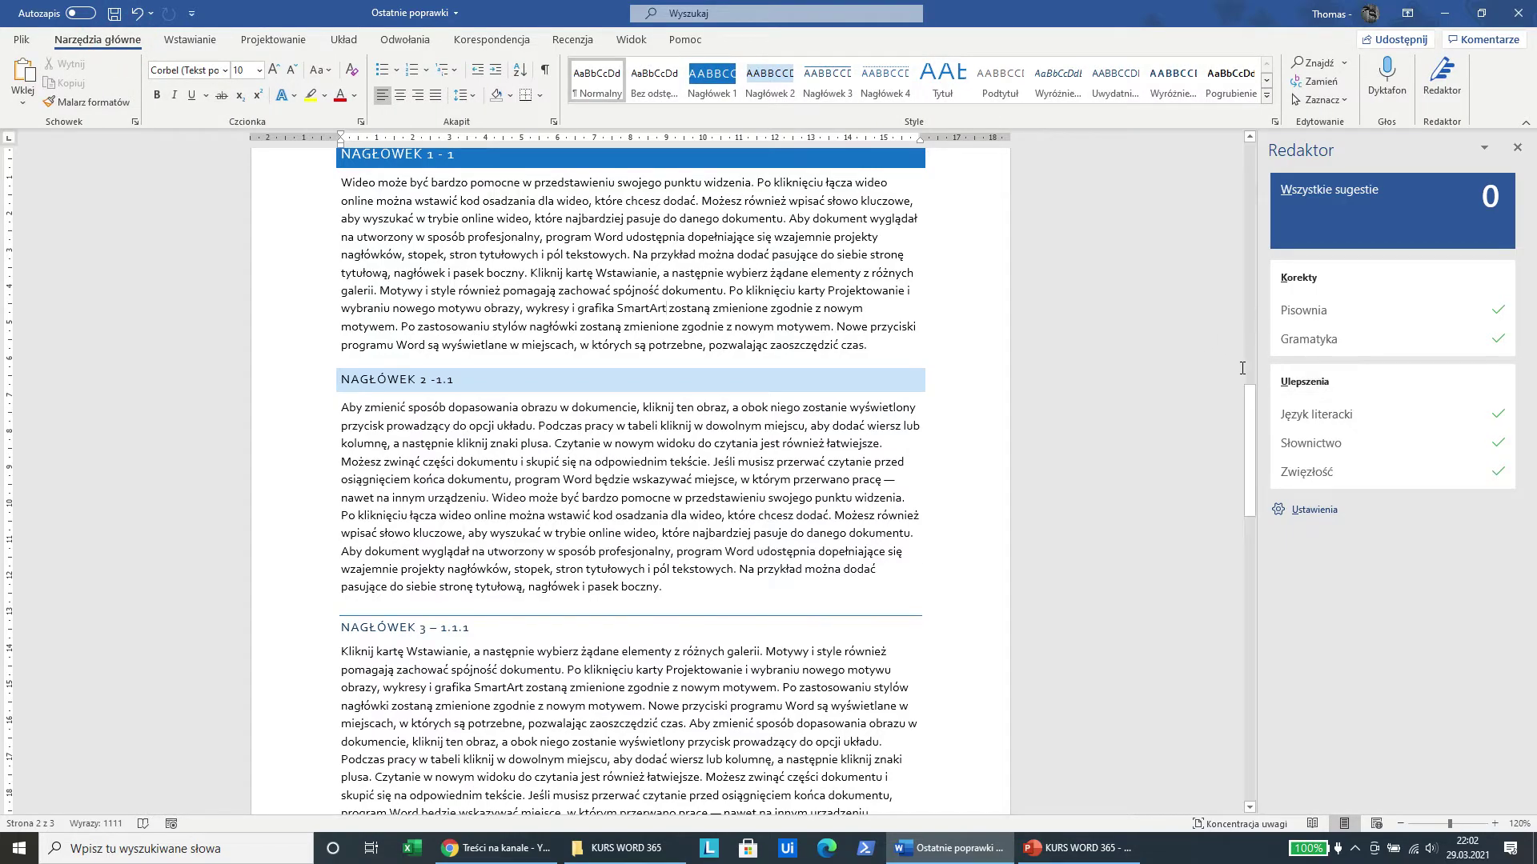
drag(1248, 445, 1250, 162)
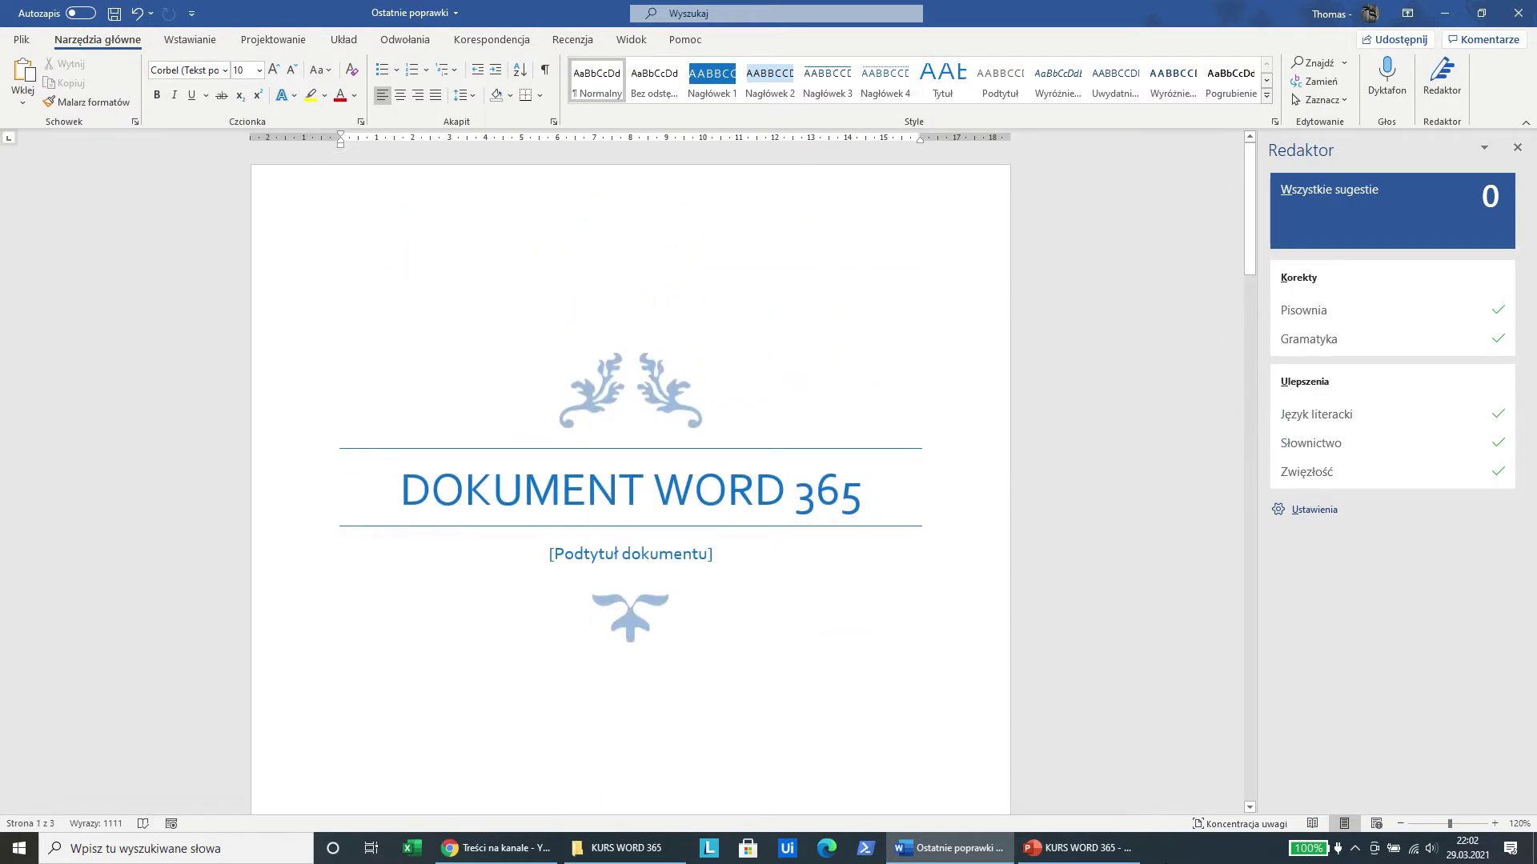
click(1076, 848)
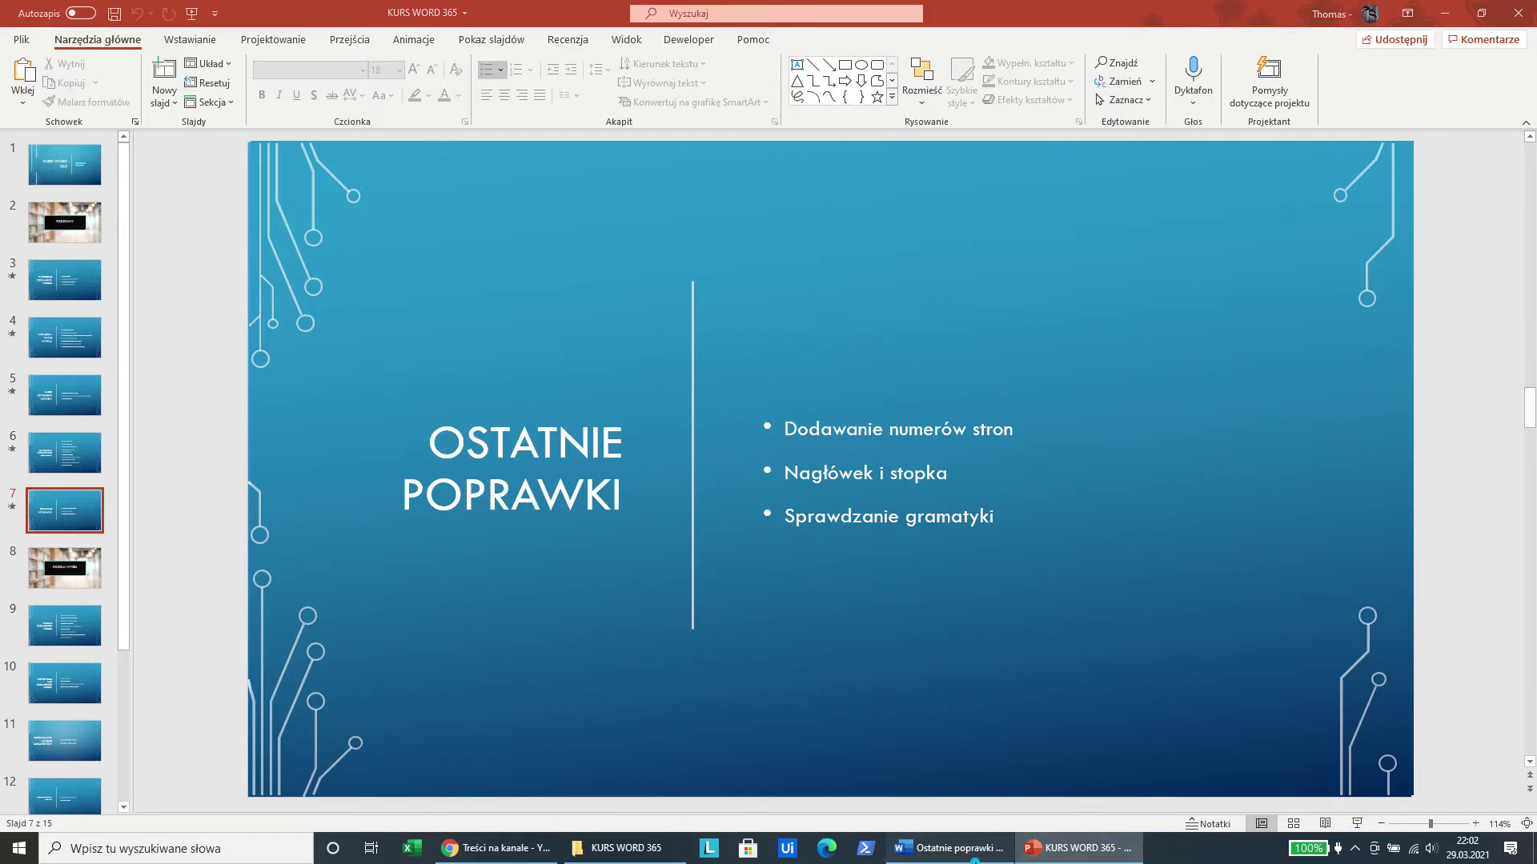
Close Word's Editor pane, move the presentation to slide 8 'Poziom wyżej', then return to Word
click(949, 848)
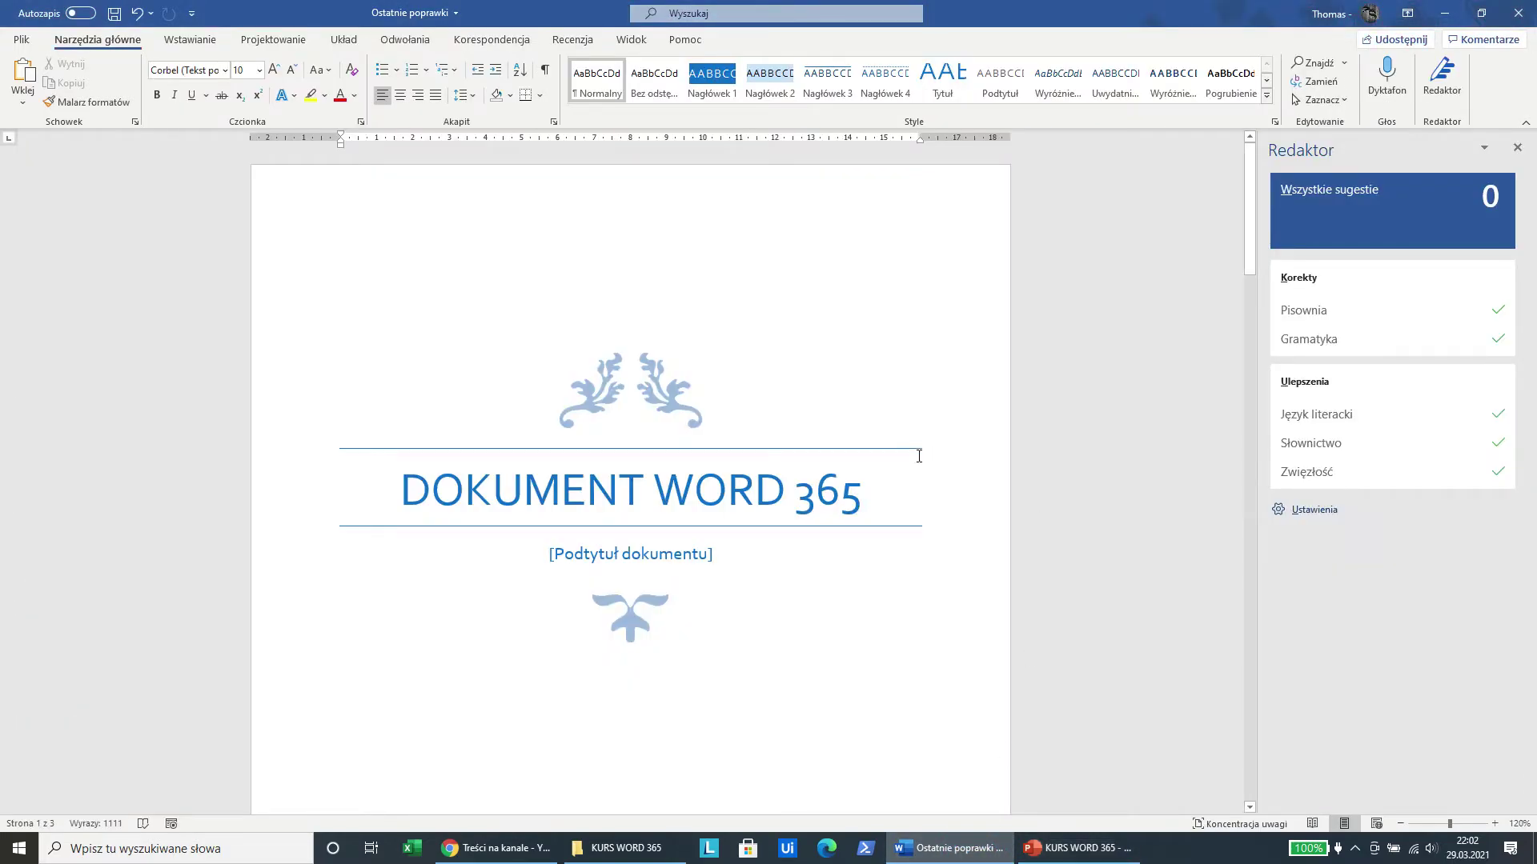
click(1516, 147)
click(1077, 850)
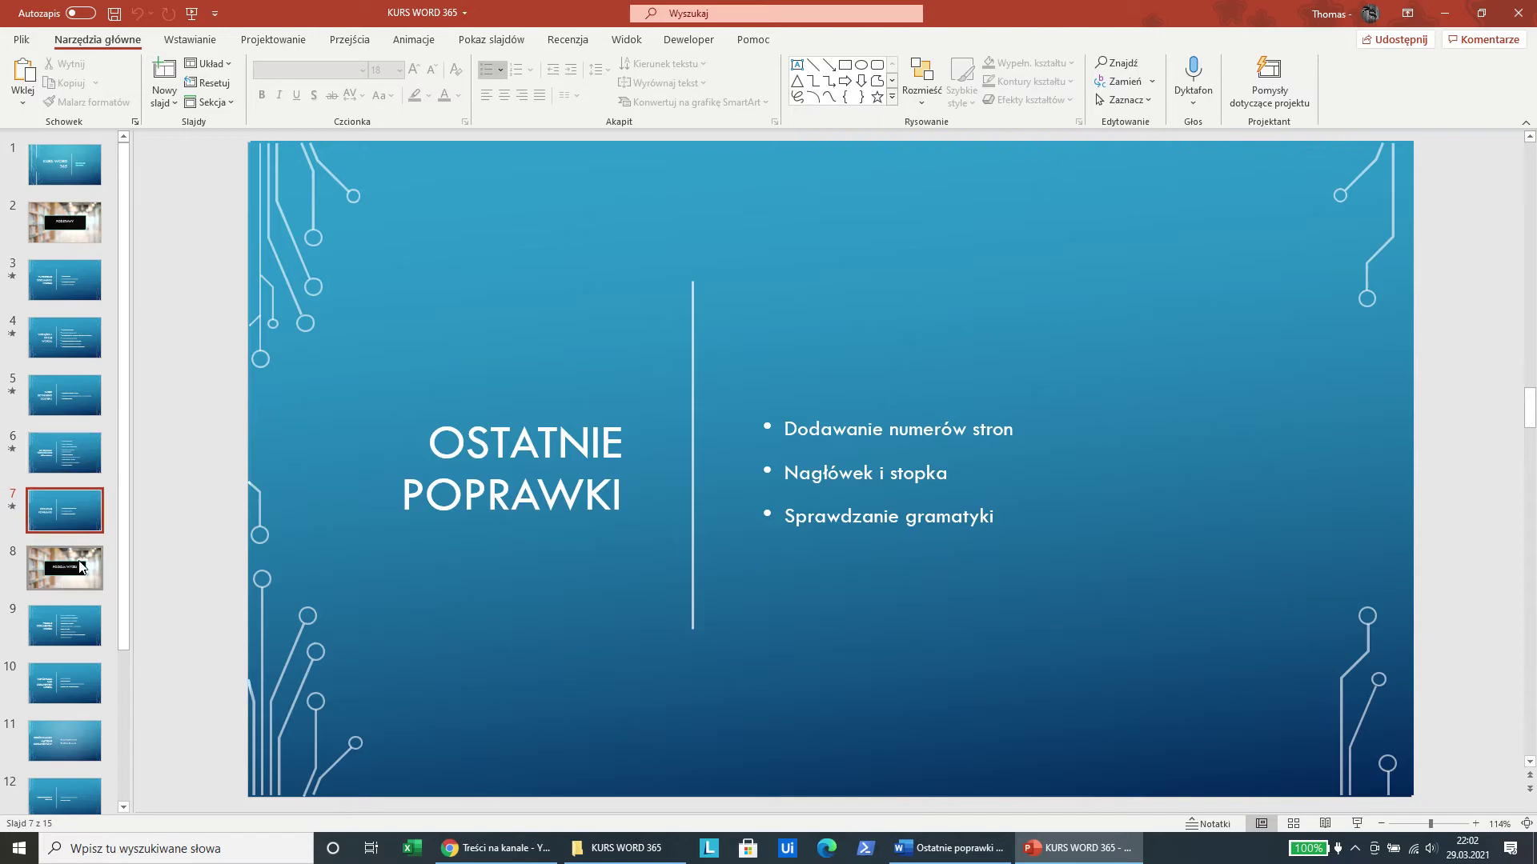
click(80, 568)
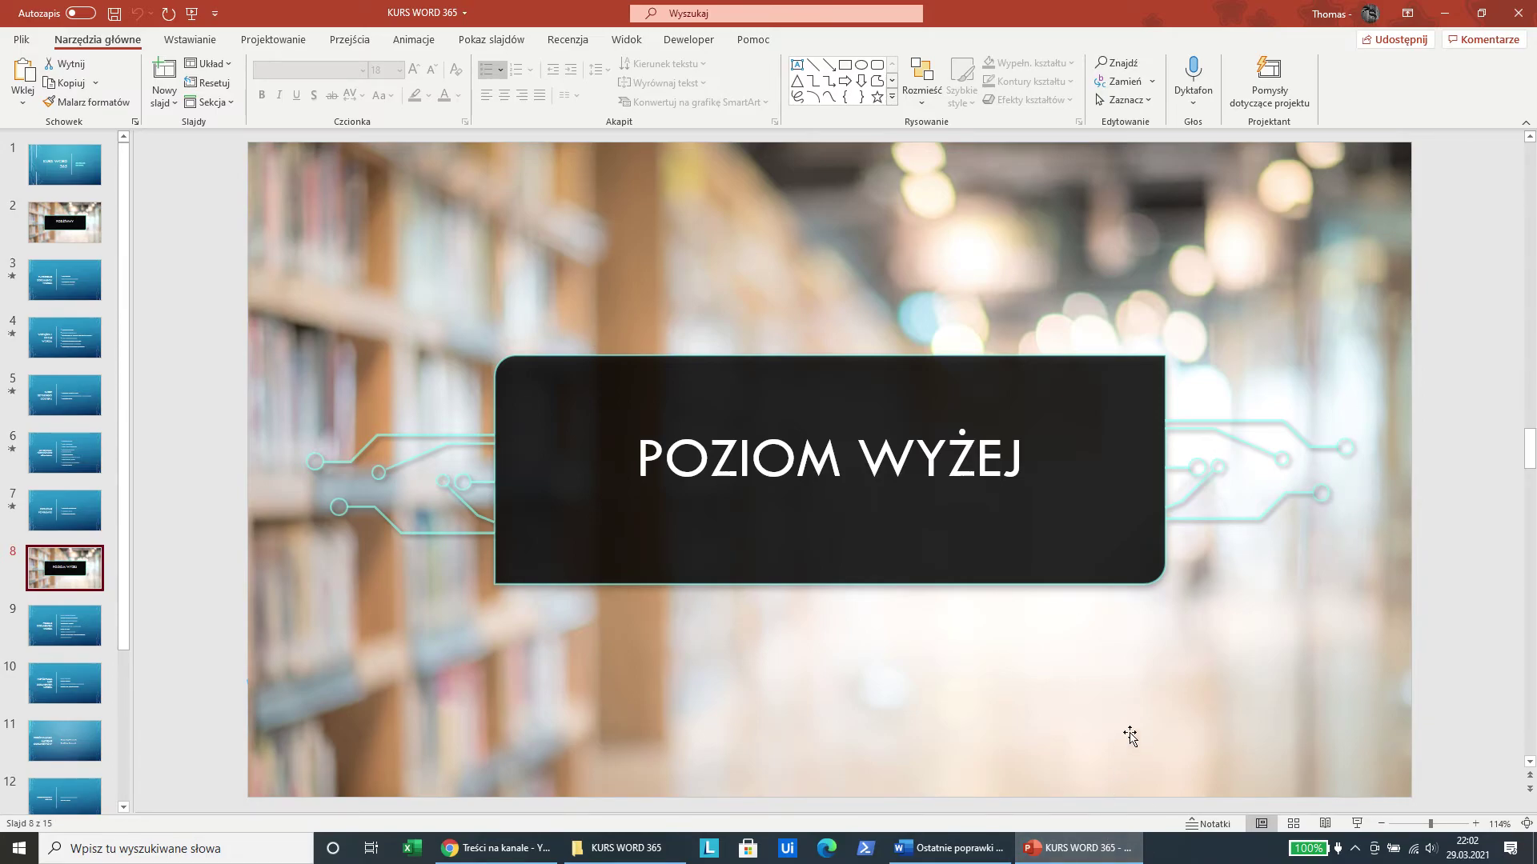
click(970, 853)
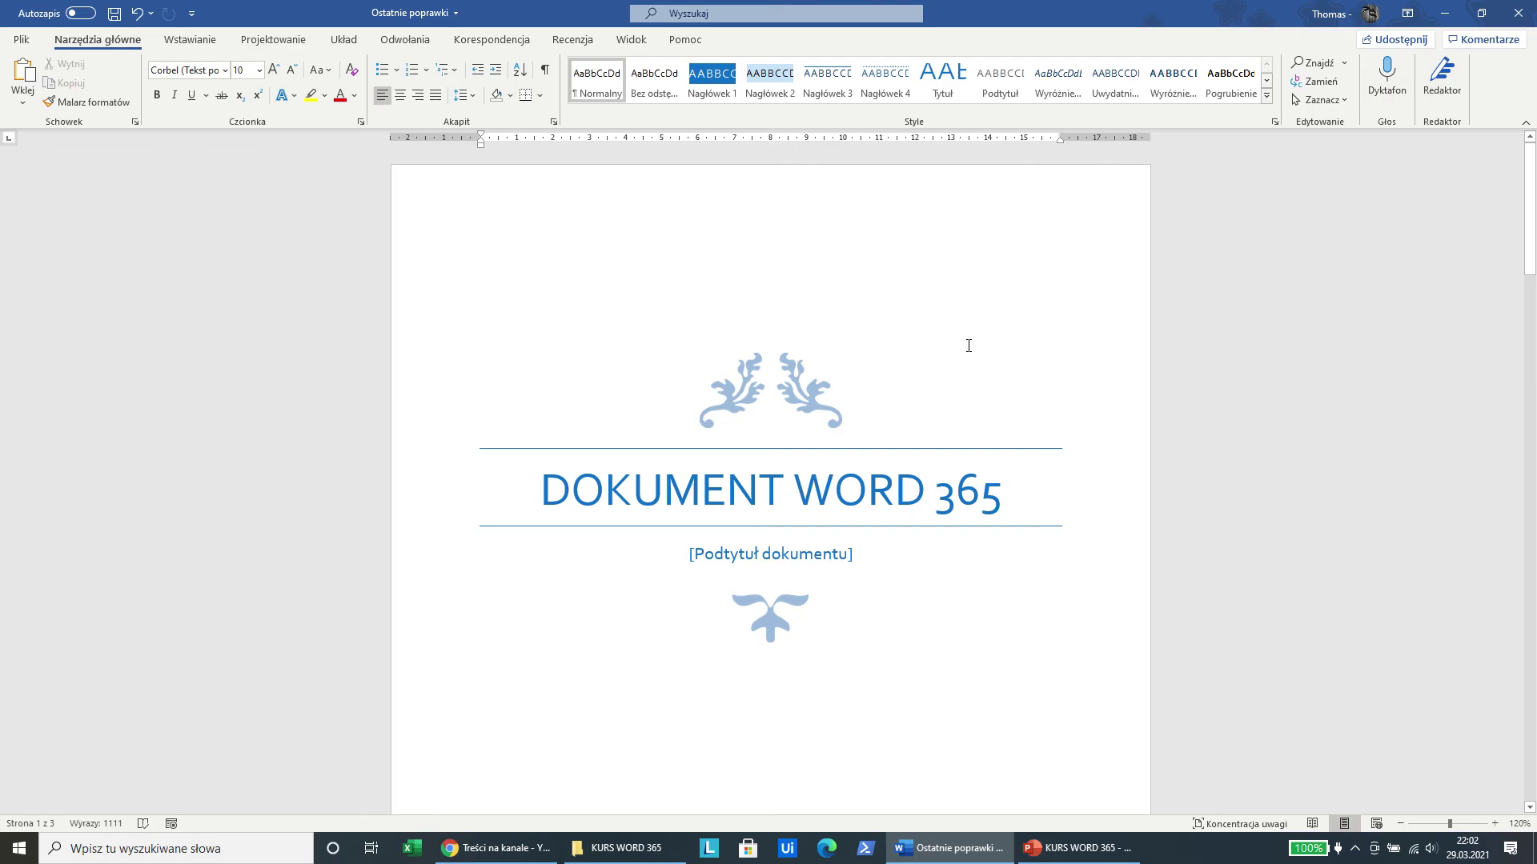